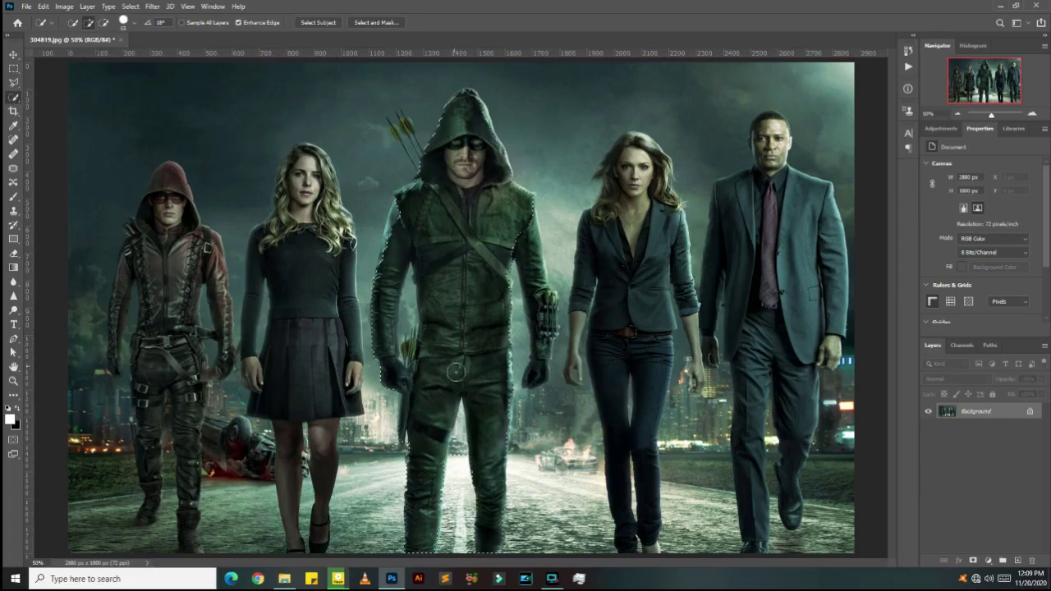
Step: Zoom in on Arrow's hooded head and trace his outline with the freehand Lasso
key(ctrl+plus)
key(ctrl+plus)
key(l)
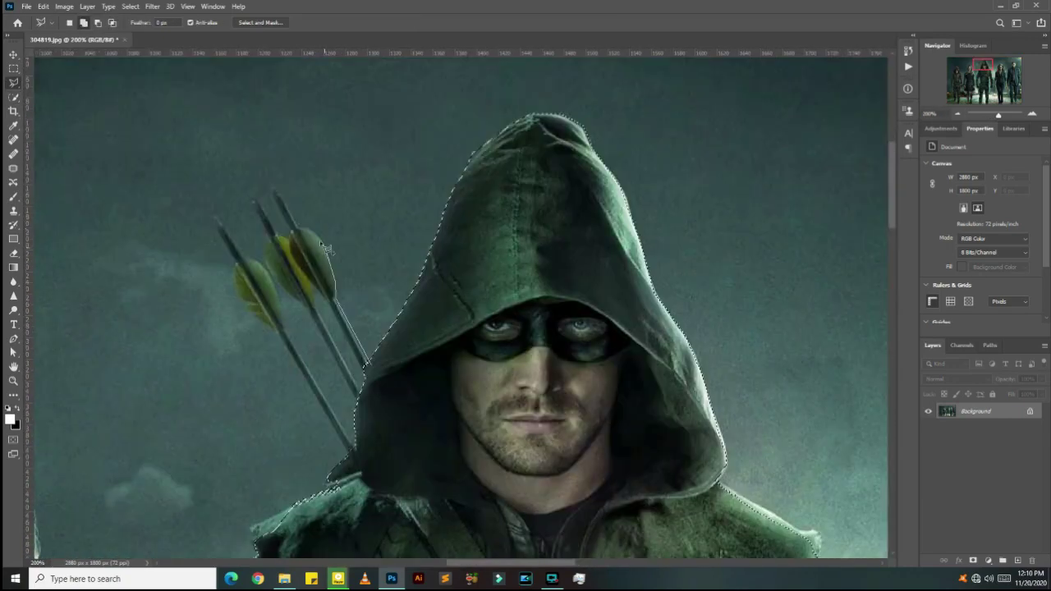
scroll(293, 301, down, 4)
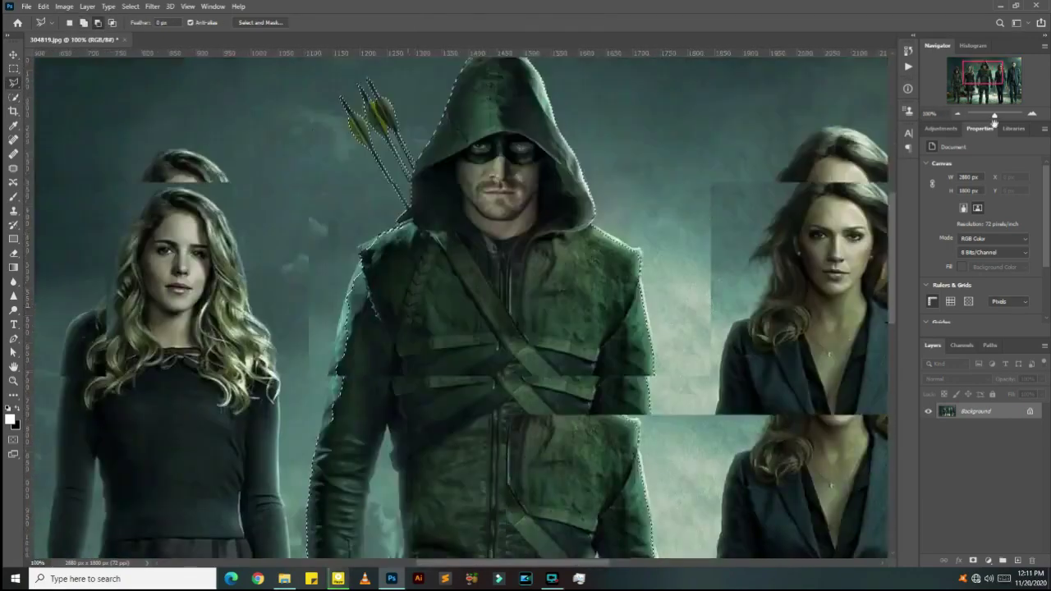
scroll(247, 504, up, 5)
scroll(325, 404, down, 5)
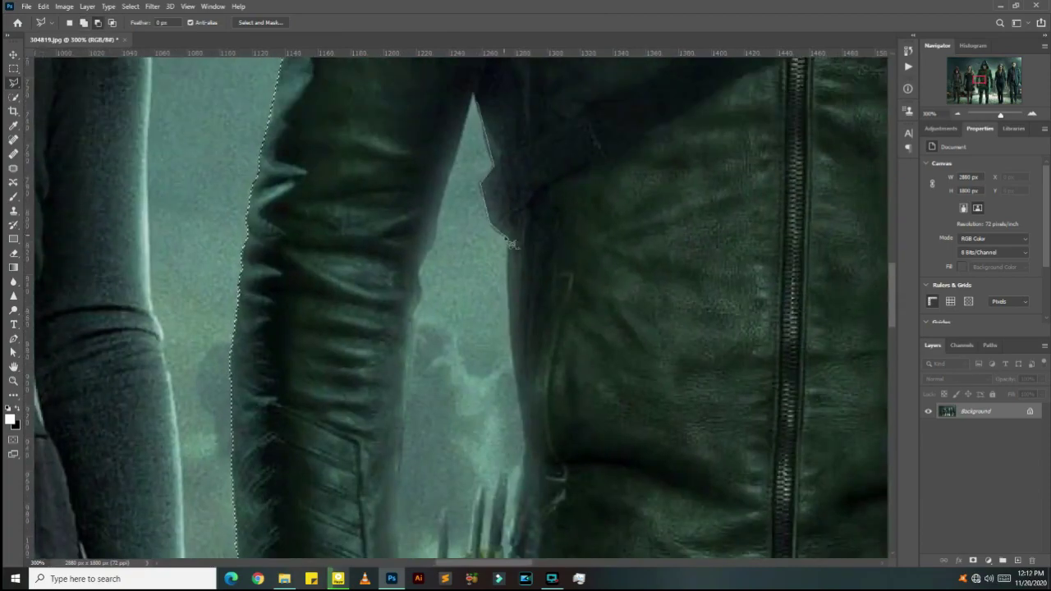
scroll(369, 246, down, 3)
scroll(443, 75, up, 3)
scroll(443, 76, down, 5)
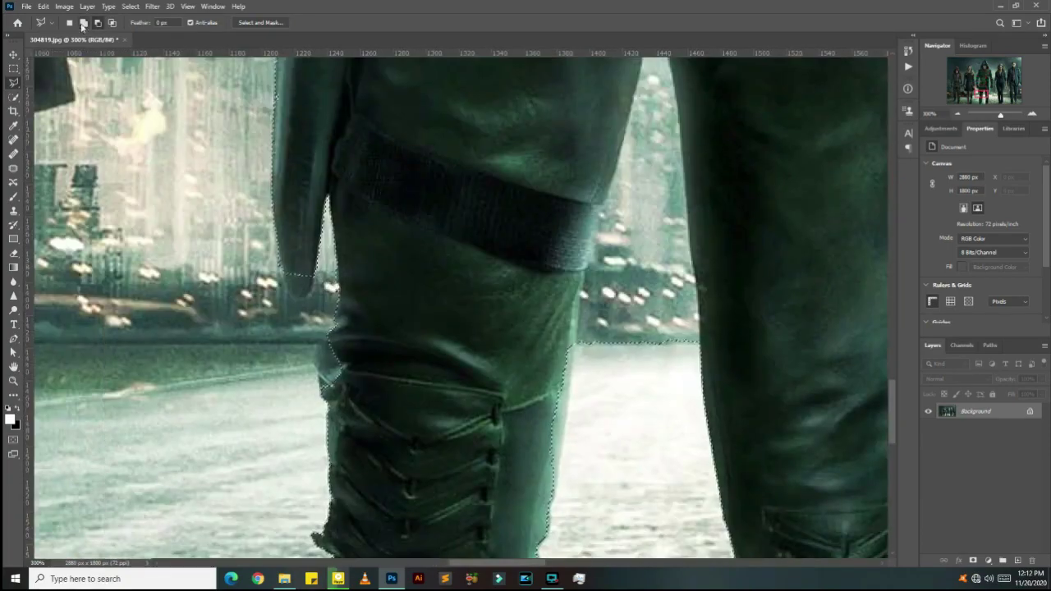
scroll(413, 441, down, 3)
scroll(493, 411, up, 3)
scroll(588, 445, up, 1)
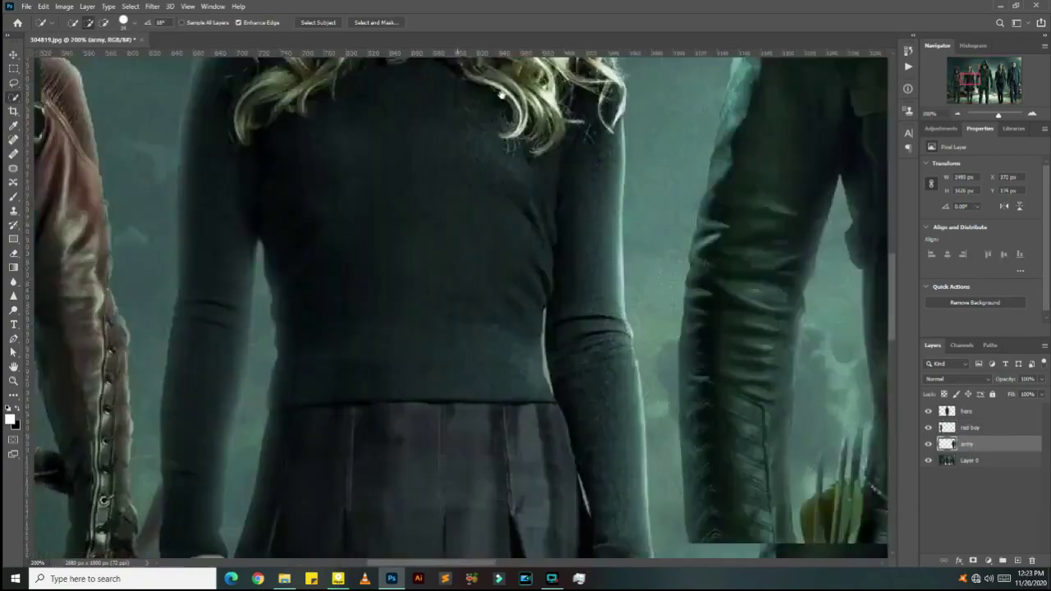
scroll(351, 310, down, 5)
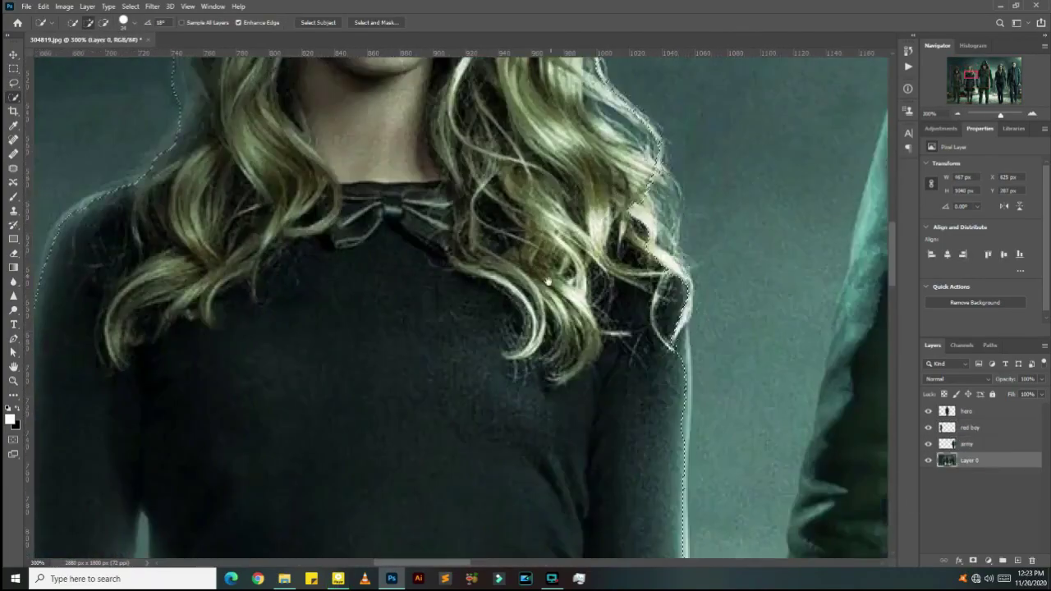
scroll(509, 247, down, 5)
scroll(509, 145, down, 5)
scroll(484, 368, down, 5)
scroll(485, 368, up, 5)
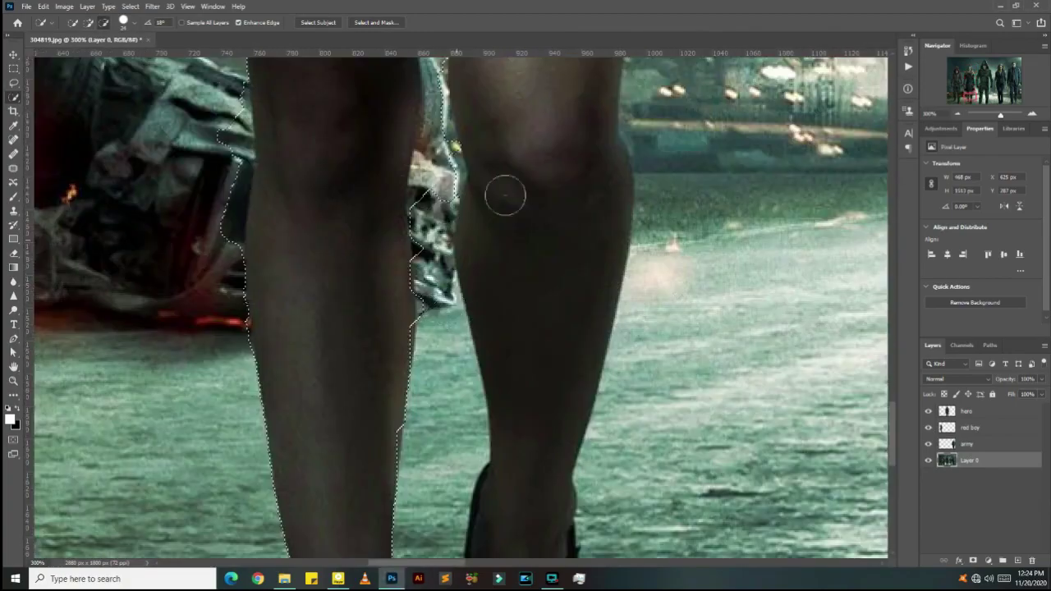
scroll(499, 195, up, 5)
scroll(225, 352, up, 5)
scroll(225, 352, down, 5)
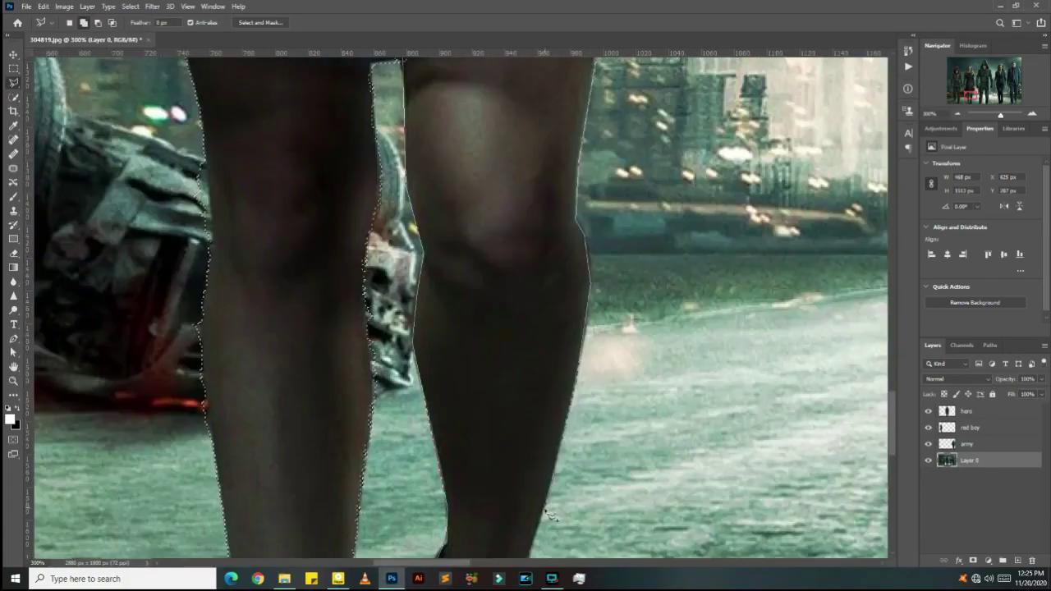
scroll(225, 352, down, 5)
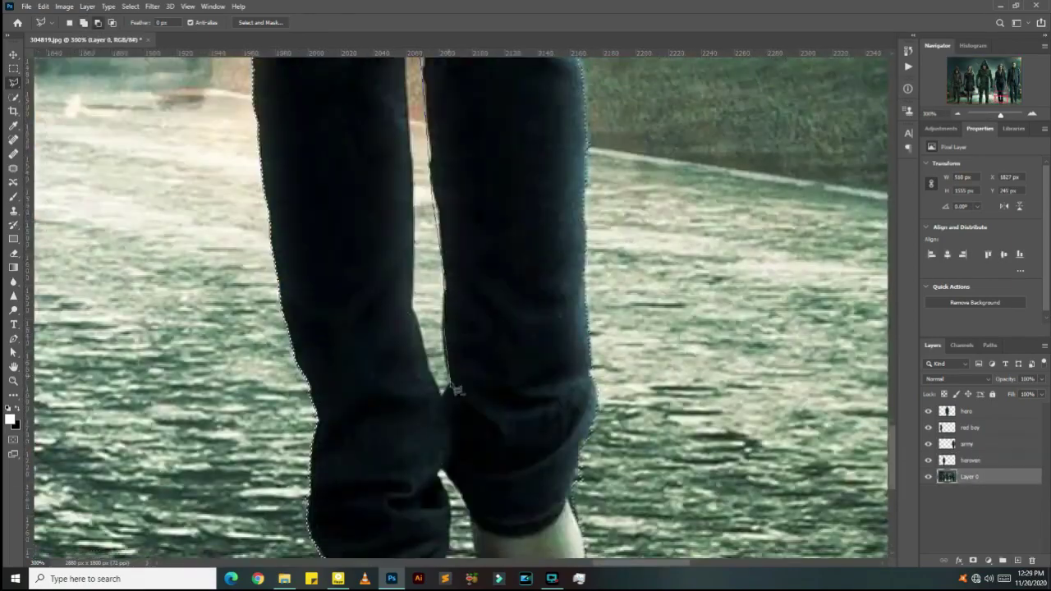
scroll(422, 301, up, 10)
scroll(423, 302, down, 5)
scroll(423, 301, down, 3)
scroll(423, 302, up, 3)
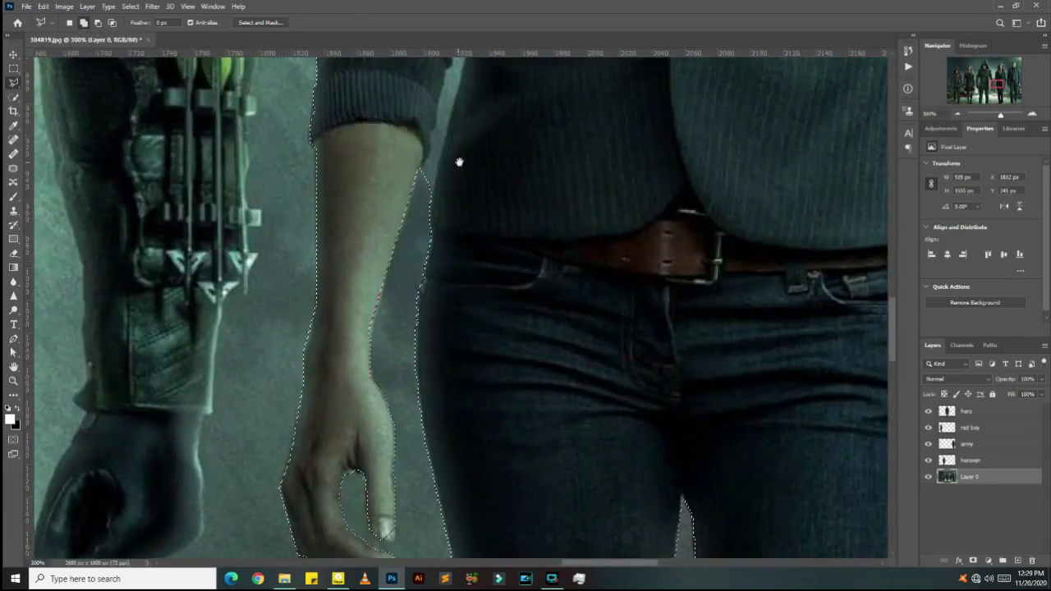
scroll(423, 301, up, 5)
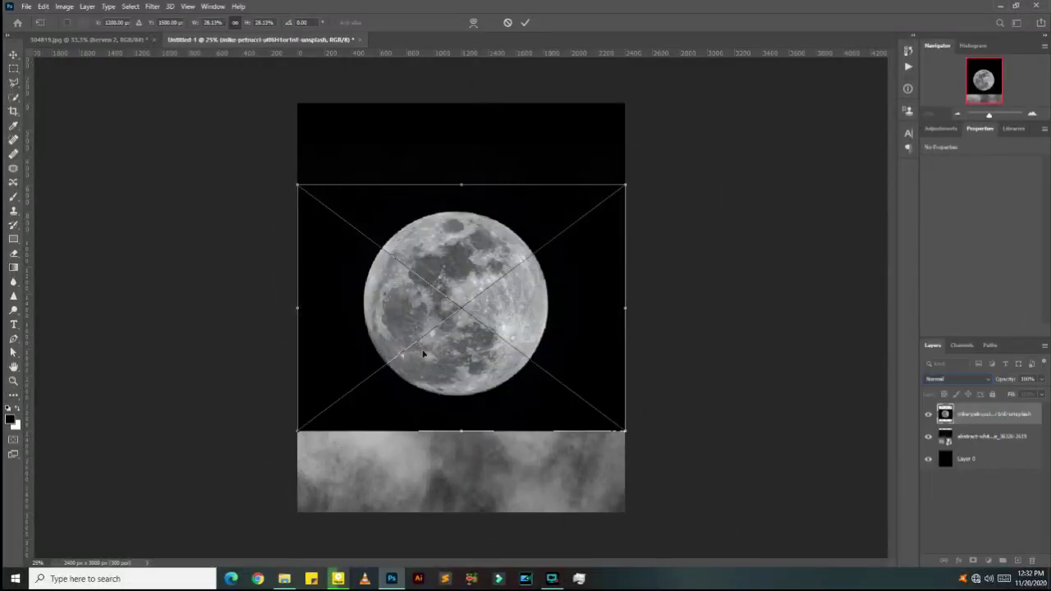
Step: Move the scaled moon up above the clouds and commit its new size and position
drag(454, 277, 461, 237)
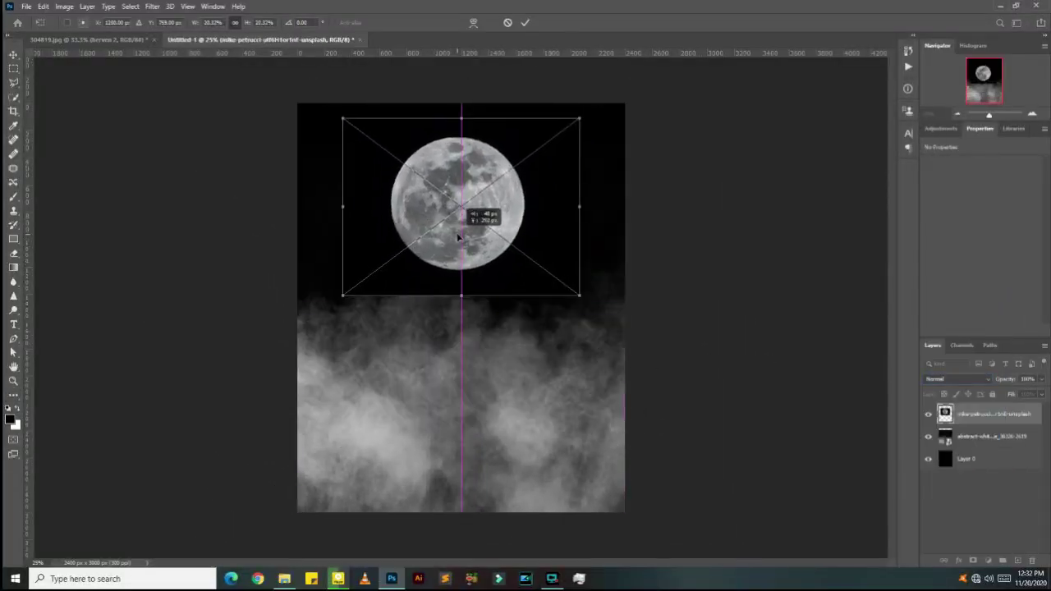
key(Return)
key(g)
key(ctrl+plus)
key(m)
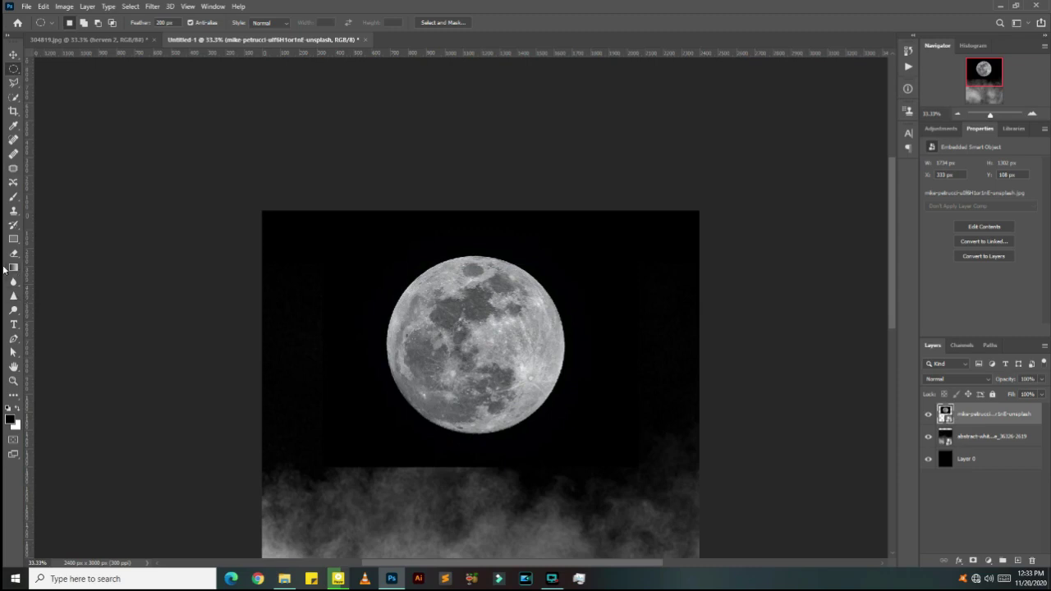
Step: Select the moon, rasterize its layer, and erase the black square with a large eraser
right_click(14, 97)
click(49, 93)
drag(322, 230, 638, 465)
click(512, 215)
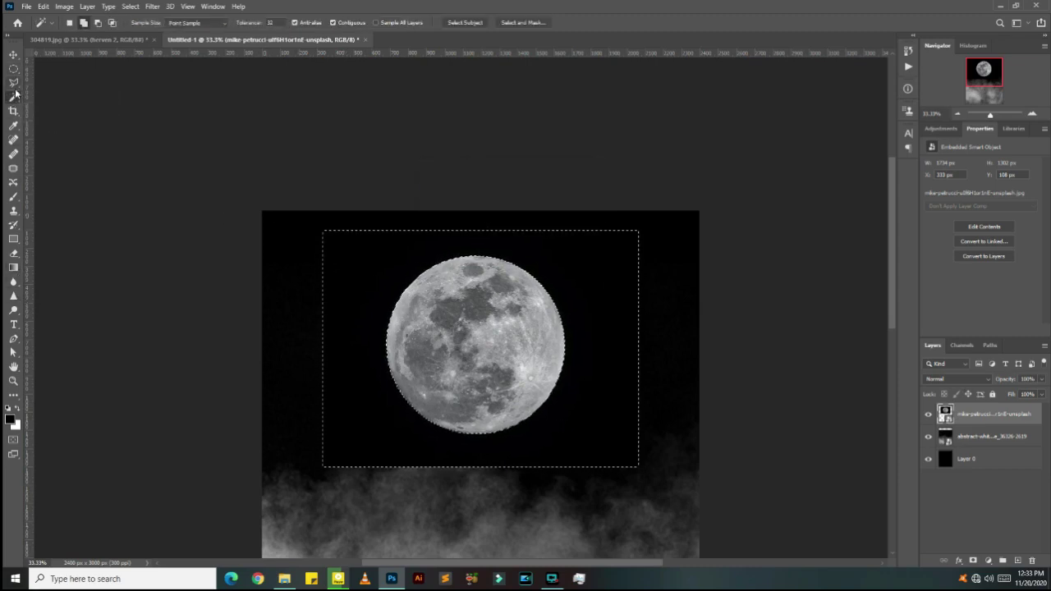
key(e)
click(280, 288)
key(Return)
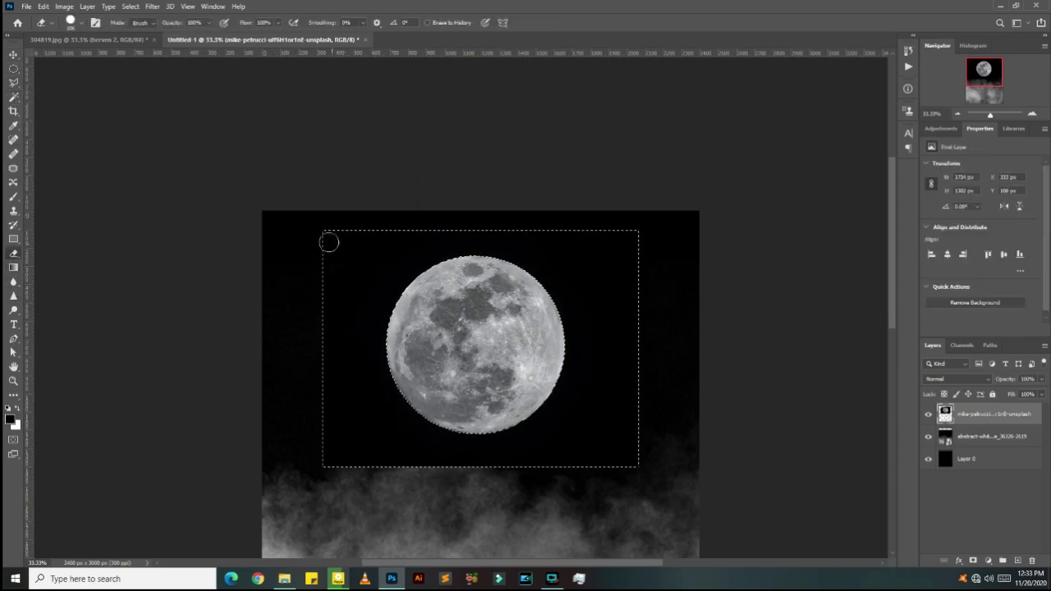
key(bracketright)
key(bracketright)
key(bracketright)
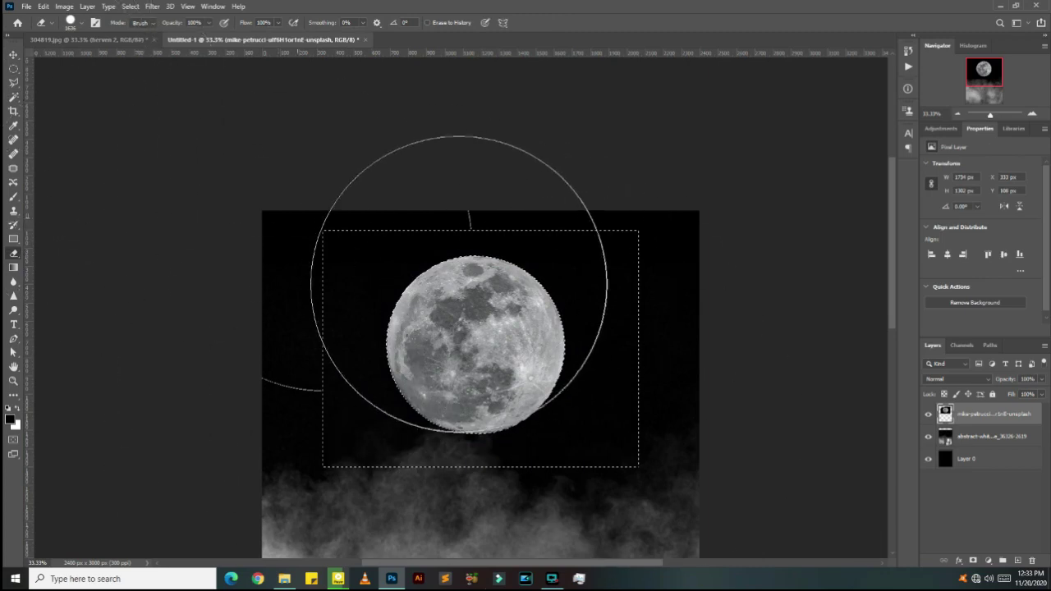
click(14, 67)
Step: Shift the moon slightly and set the clouds layer's blend mode to Lighten
click(957, 114)
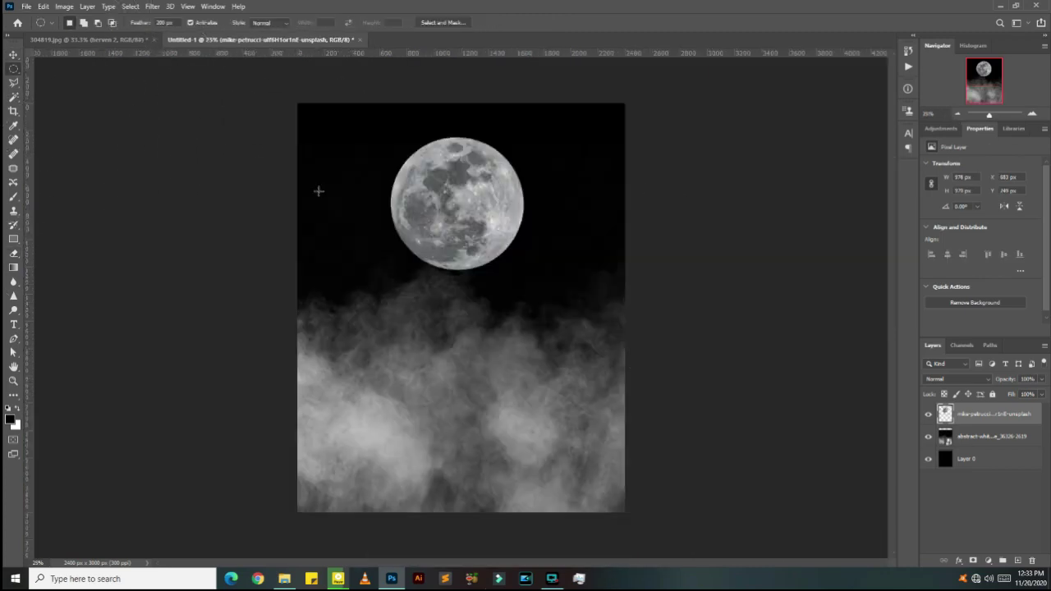
key(v)
drag(448, 190, 462, 194)
click(989, 435)
click(956, 379)
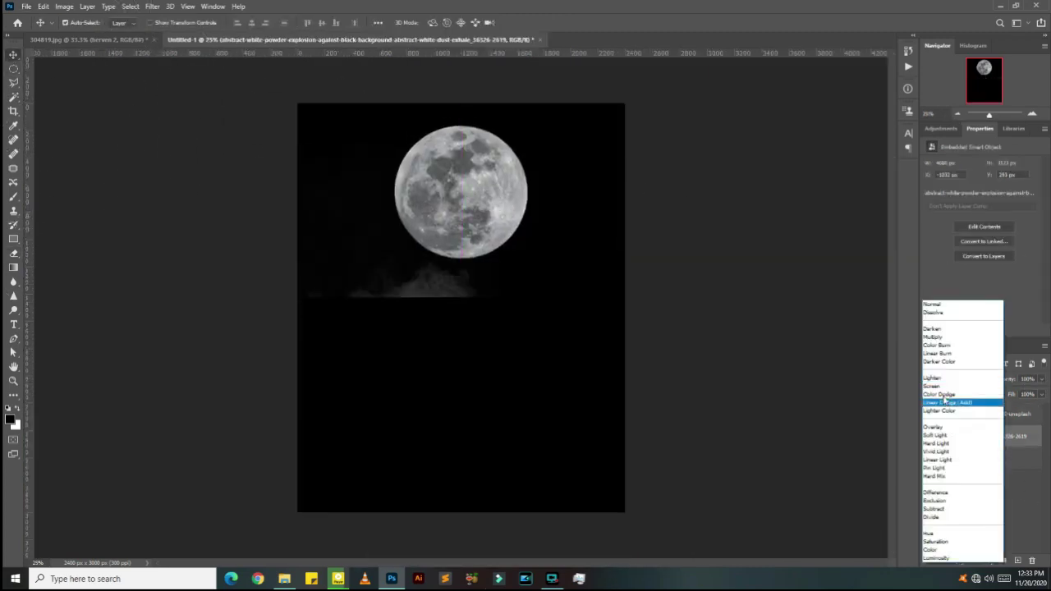
click(933, 378)
Step: Set the clouds to 67% opacity and copy the hero layers from the cast photo into the poster
key(6)
key(7)
click(62, 41)
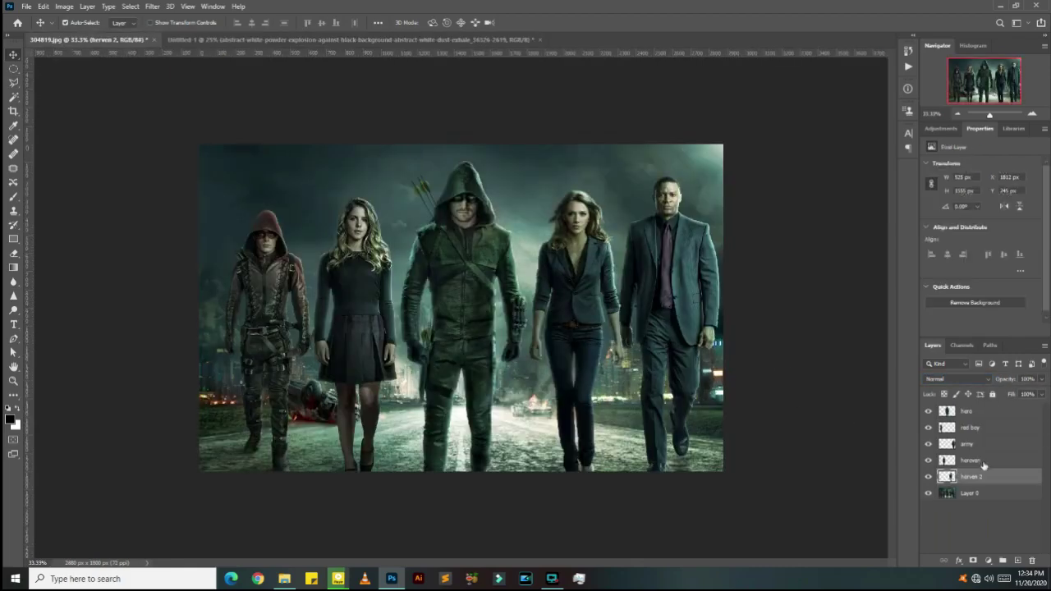
drag(388, 345, 564, 386)
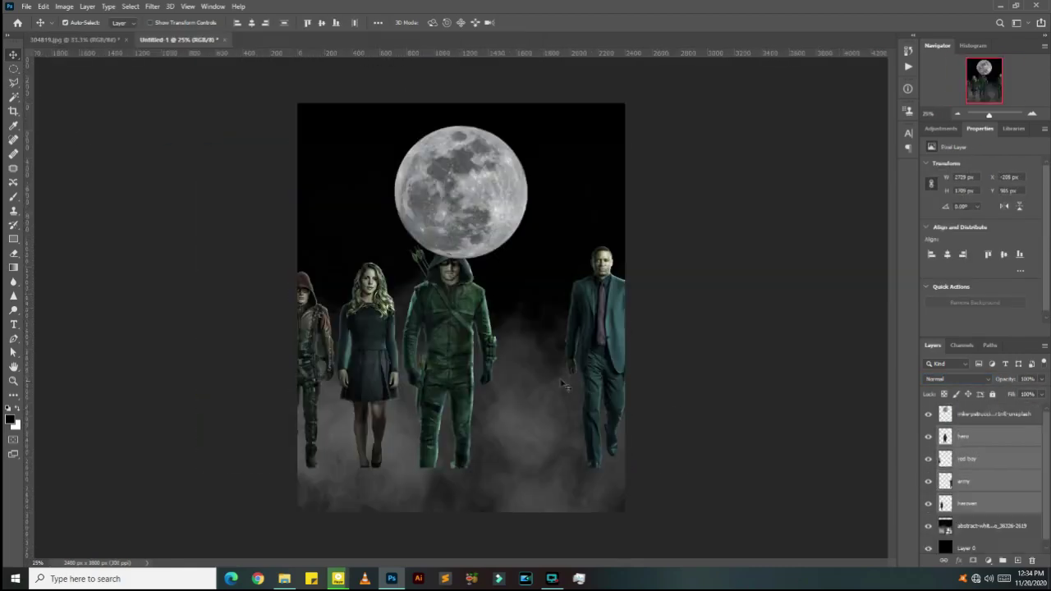
click(76, 39)
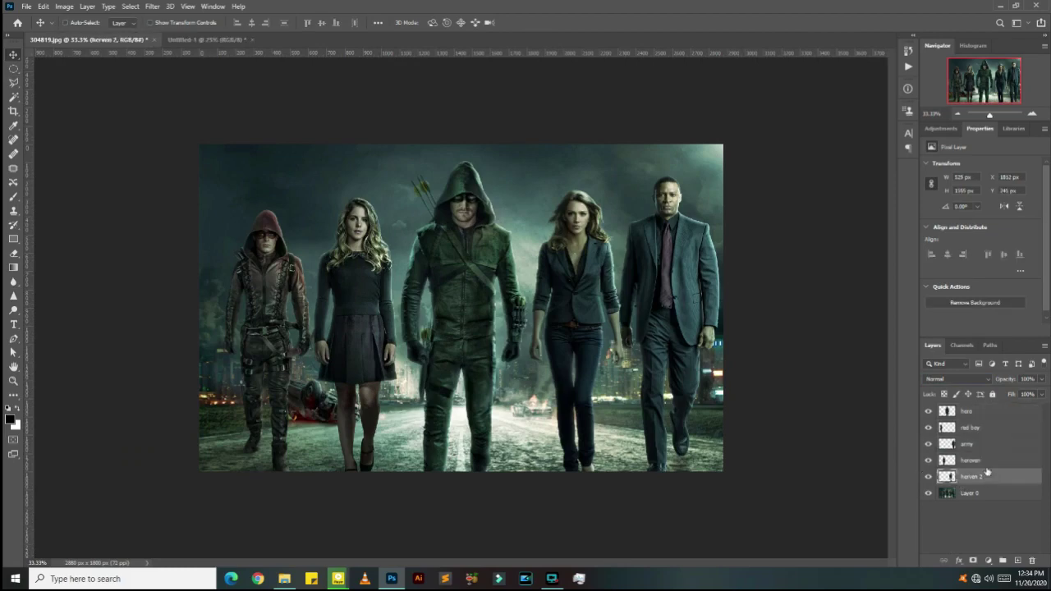
click(176, 40)
click(76, 39)
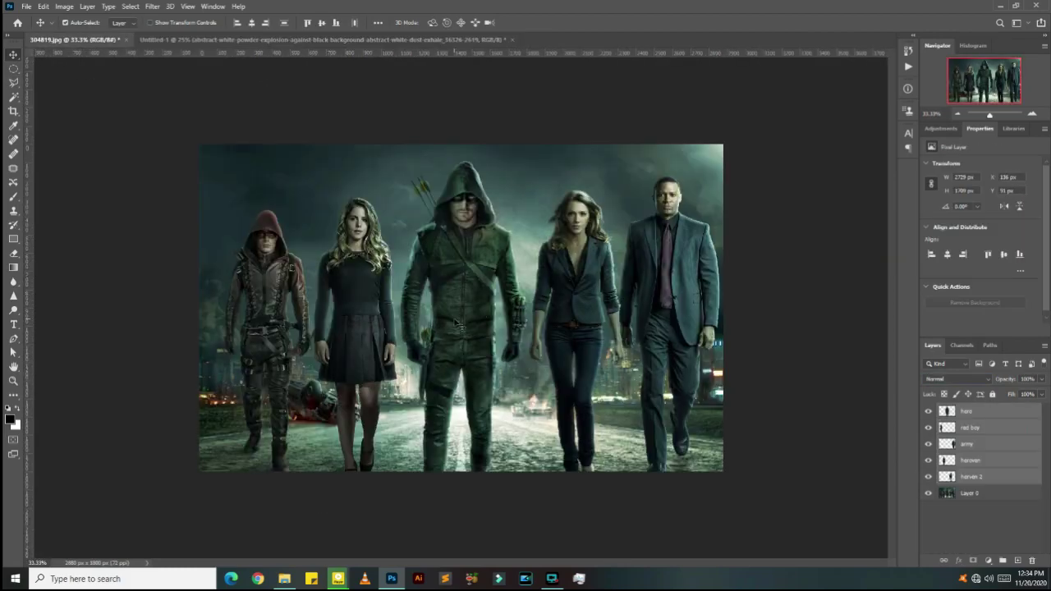
mouse_move(460, 328)
mouse_down()
mouse_move(521, 382)
mouse_move(521, 446)
mouse_up()
Step: Enlarge the heroes layer and move the moon layer behind the heroes
key(ctrl+t)
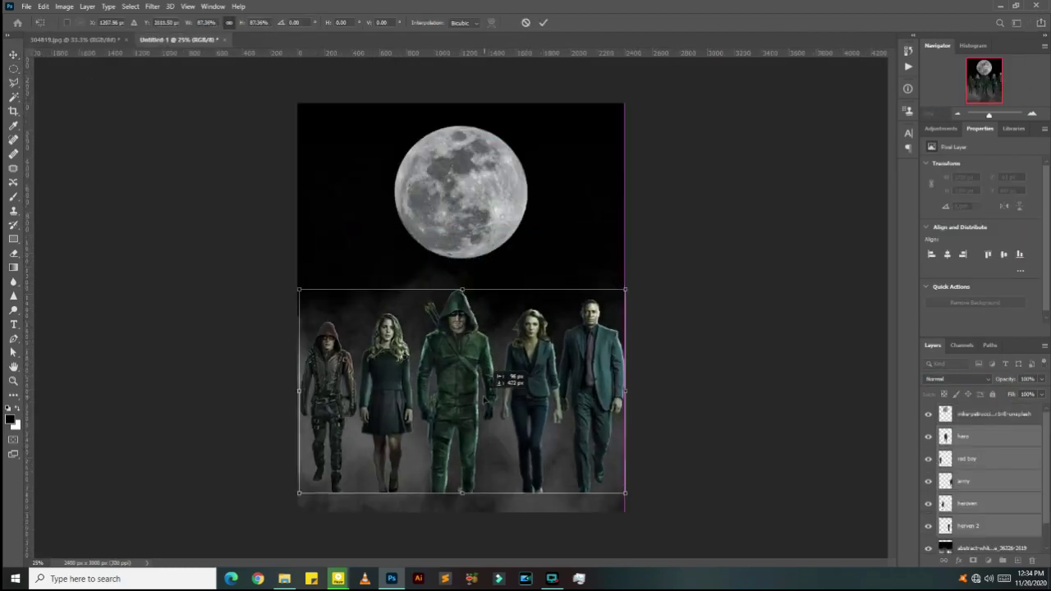
drag(461, 287, 461, 214)
key(Return)
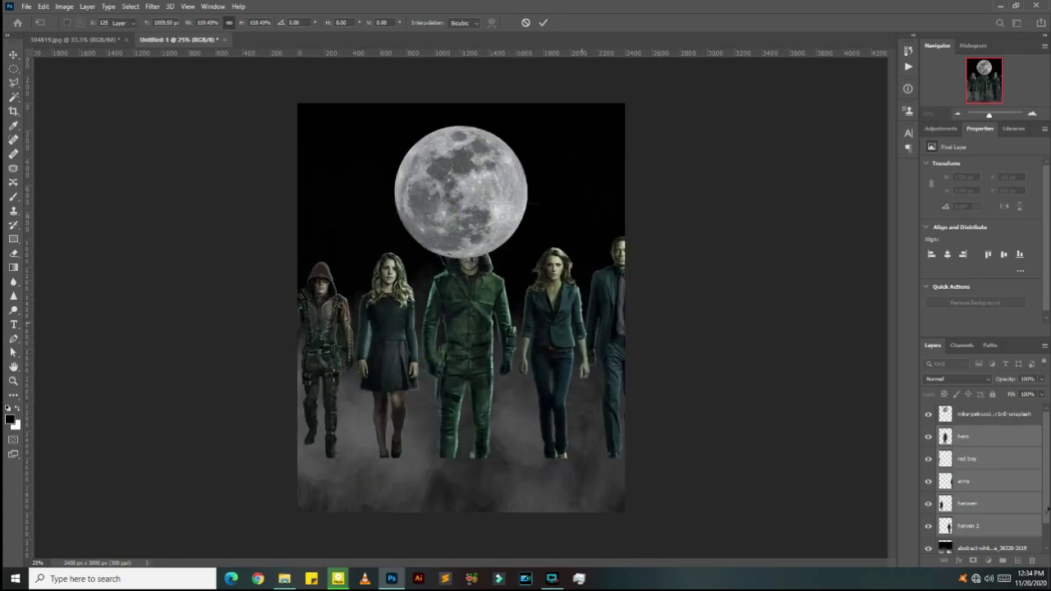
drag(972, 419, 972, 537)
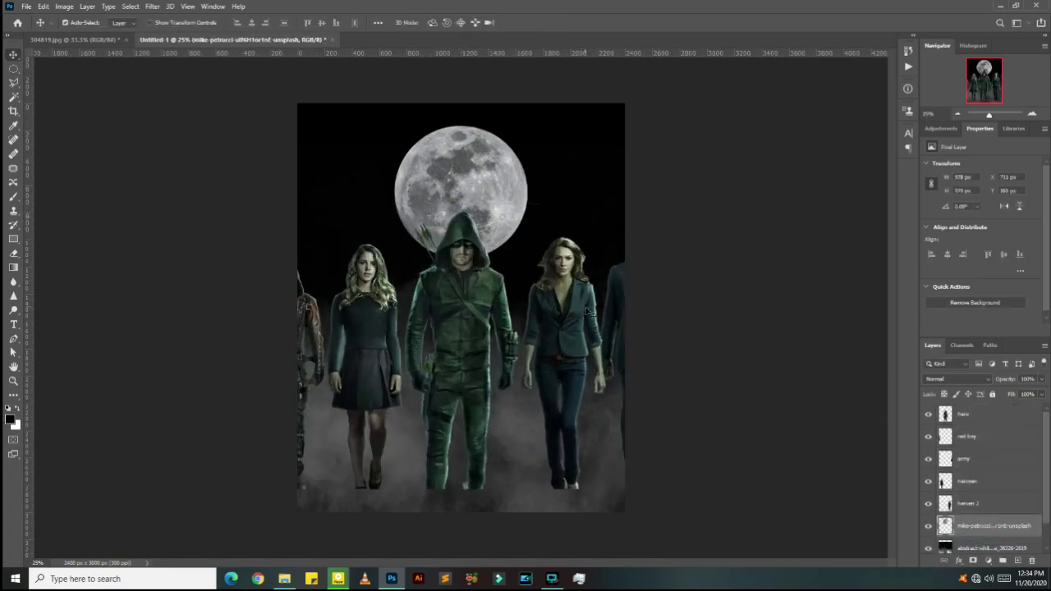
Step: Stretch Arrow taller and move the second woman from the right to the left side
ctrl+click(460, 328)
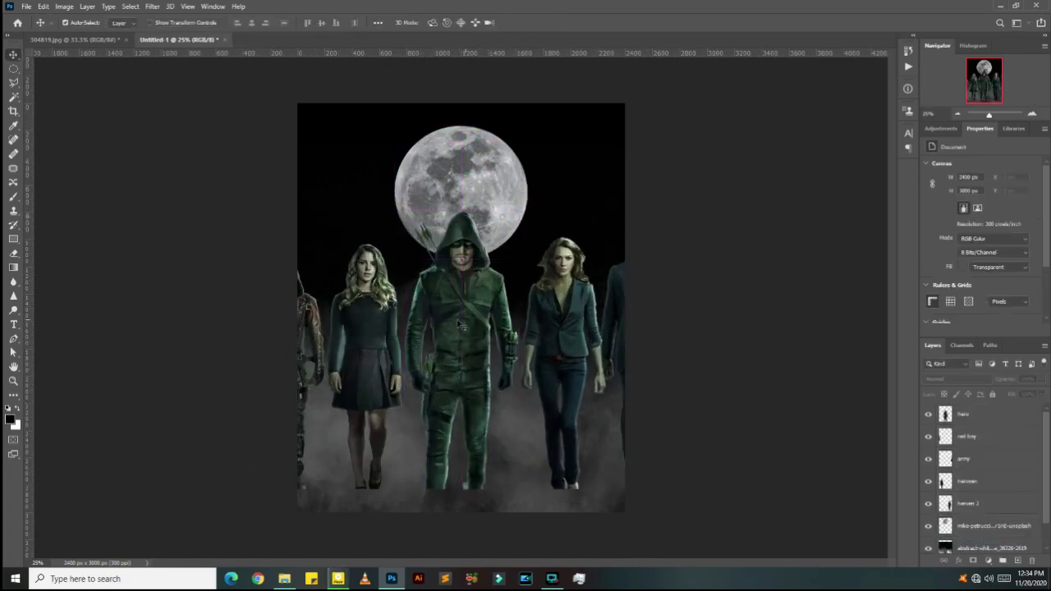
key(ctrl+t)
drag(461, 209, 462, 169)
key(Return)
ctrl+click(564, 329)
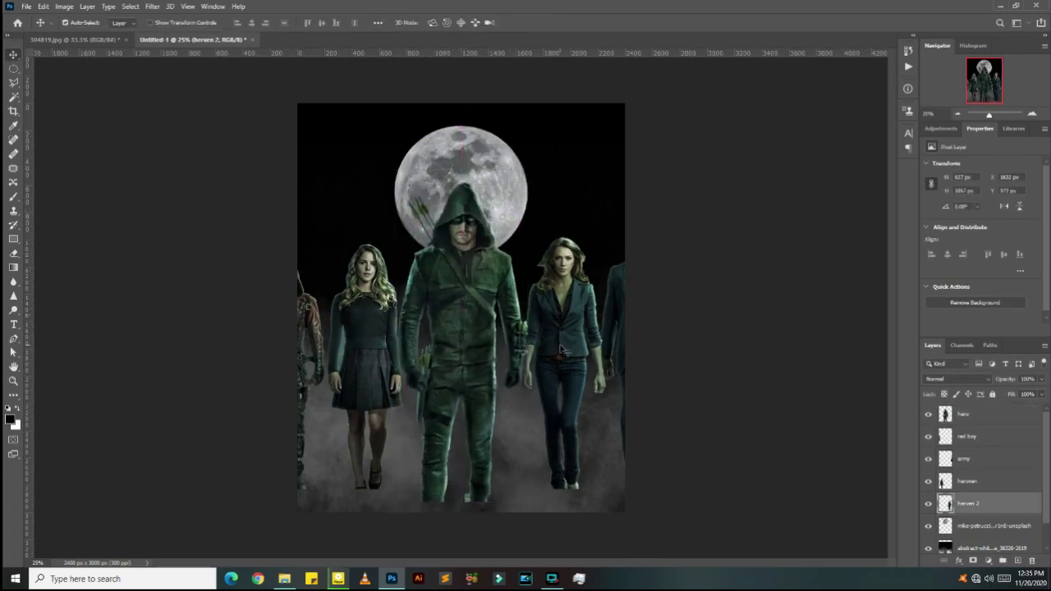
key(ctrl+t)
drag(565, 328, 319, 305)
key(Return)
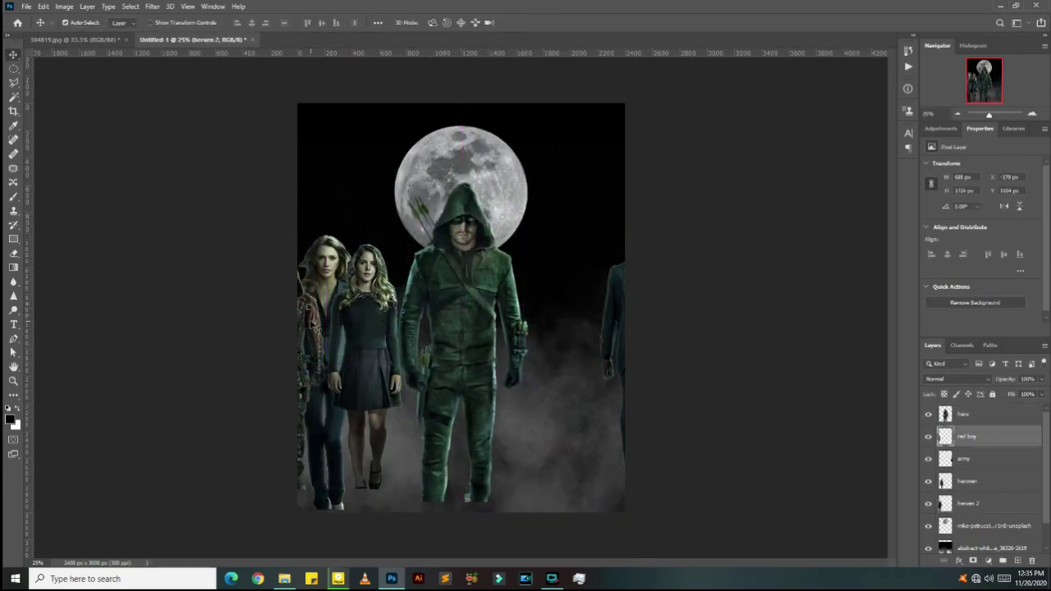
Step: Move the right-side figures left into the group and start resizing the army figure
mouse_move(616, 329)
mouse_down()
mouse_move(566, 345)
mouse_move(533, 312)
mouse_up()
key(ctrl+t)
key(Return)
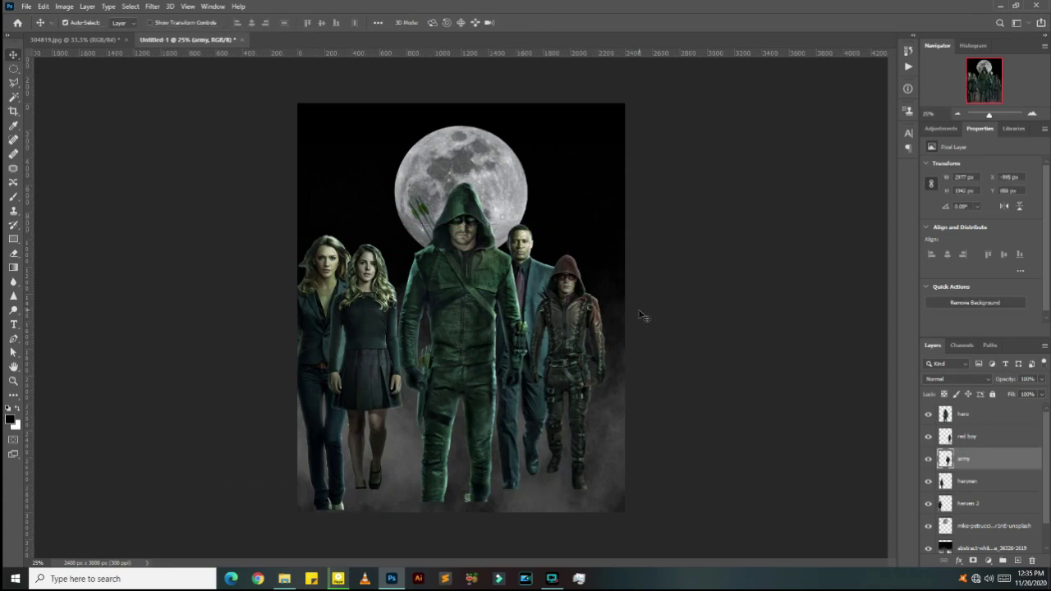
key(ctrl+t)
Step: Enlarge the army figure, reposition red boy, and send his layer behind the others
drag(534, 268, 567, 289)
key(Return)
click(559, 275)
key(ctrl+t)
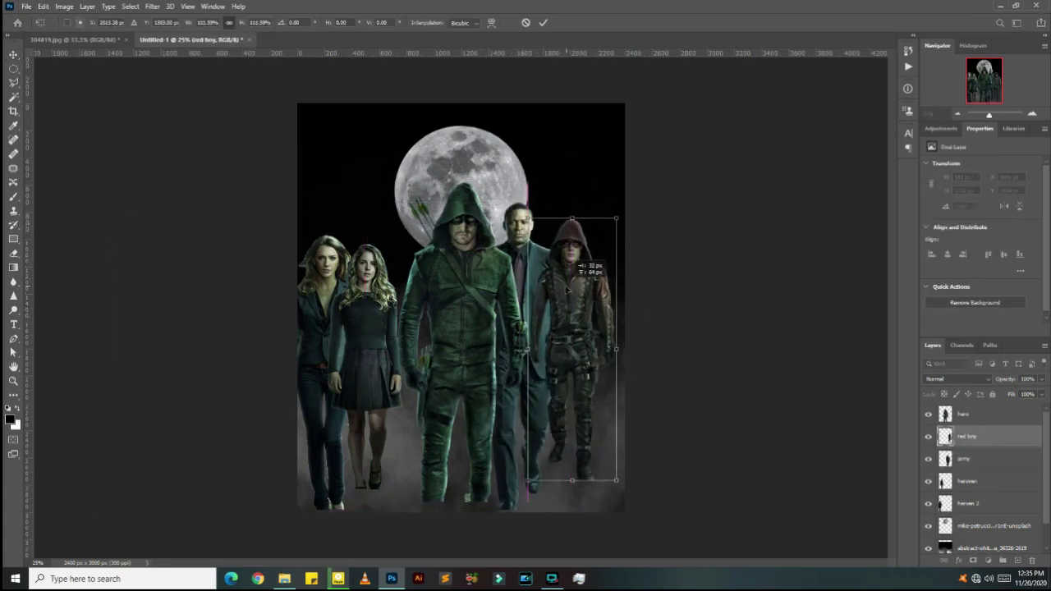
key(Return)
drag(977, 436, 946, 491)
Step: Enlarge the blonde woman and line her up beside the hooded red figure
click(367, 311)
key(ctrl+t)
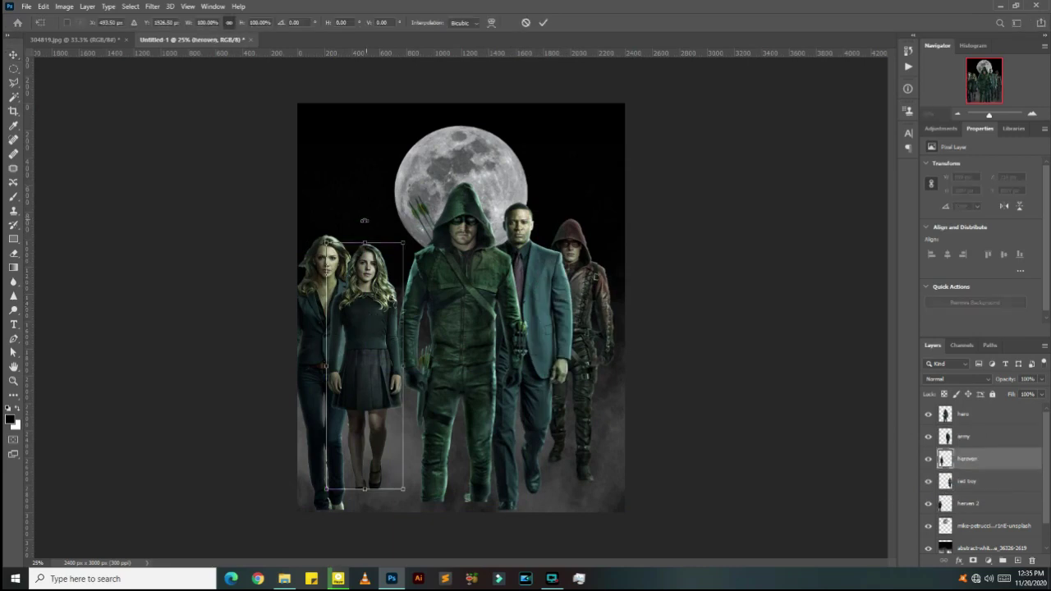
drag(411, 240, 427, 220)
key(Return)
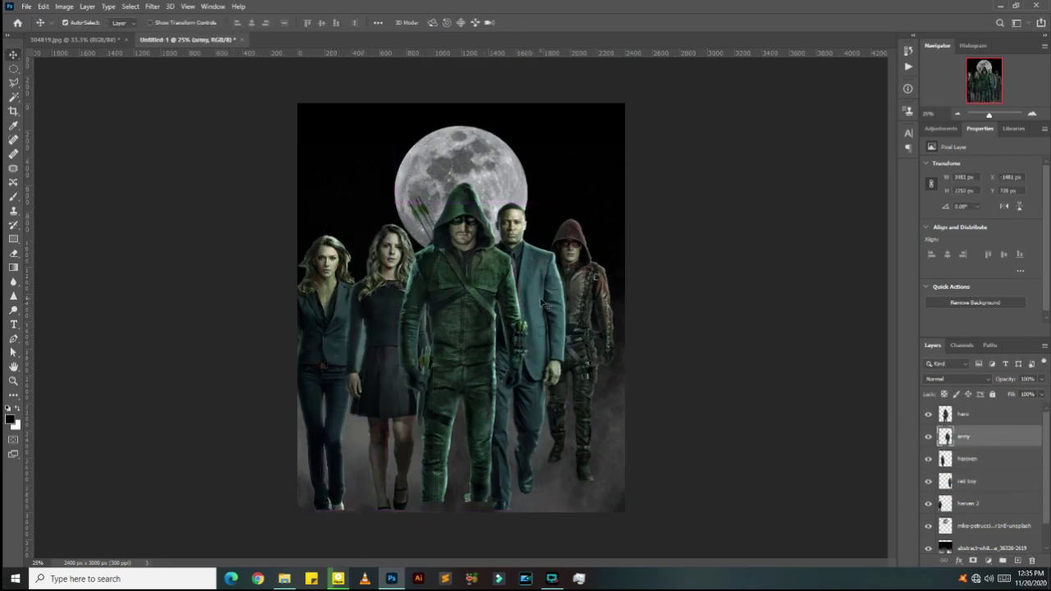
drag(575, 312, 571, 316)
mouse_move(330, 317)
mouse_down()
mouse_move(388, 284)
mouse_move(347, 292)
mouse_up()
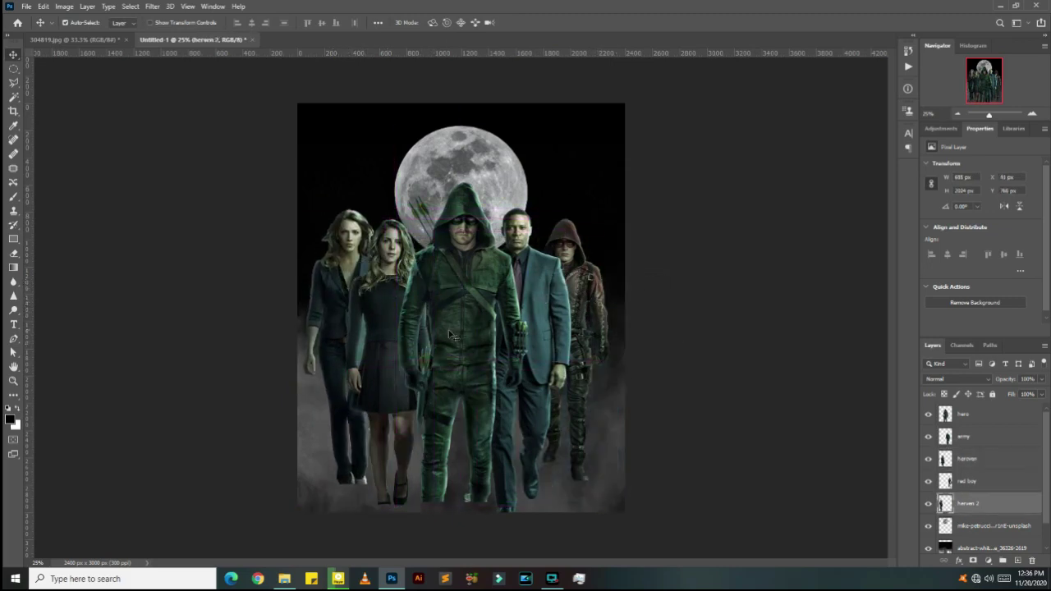
Step: Shift the two women right and down and nudge the figures into their final places
click(384, 287)
drag(351, 354, 358, 362)
drag(386, 329, 403, 337)
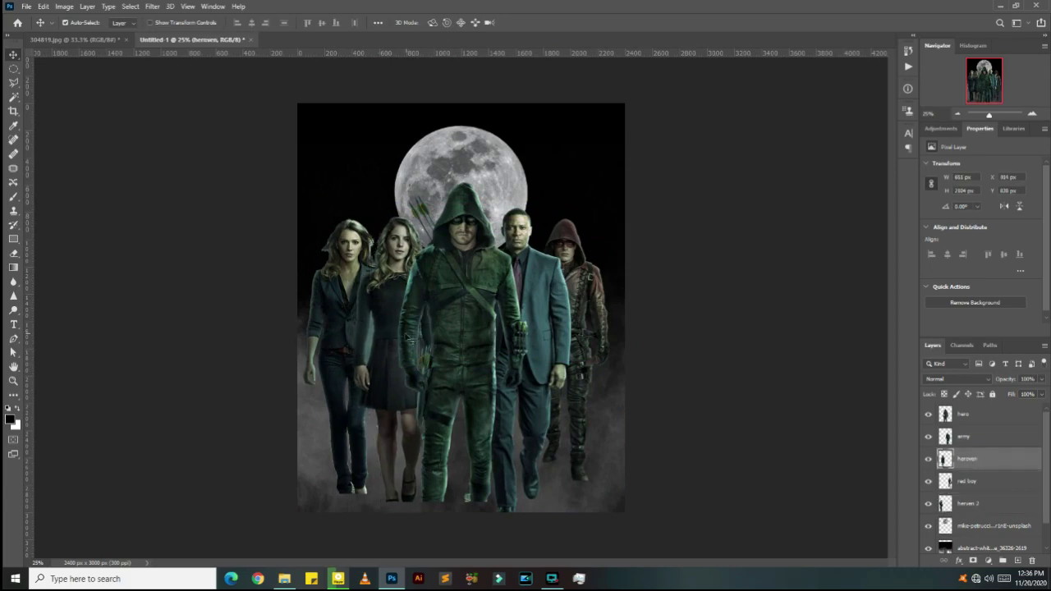
click(541, 299)
drag(541, 298, 538, 303)
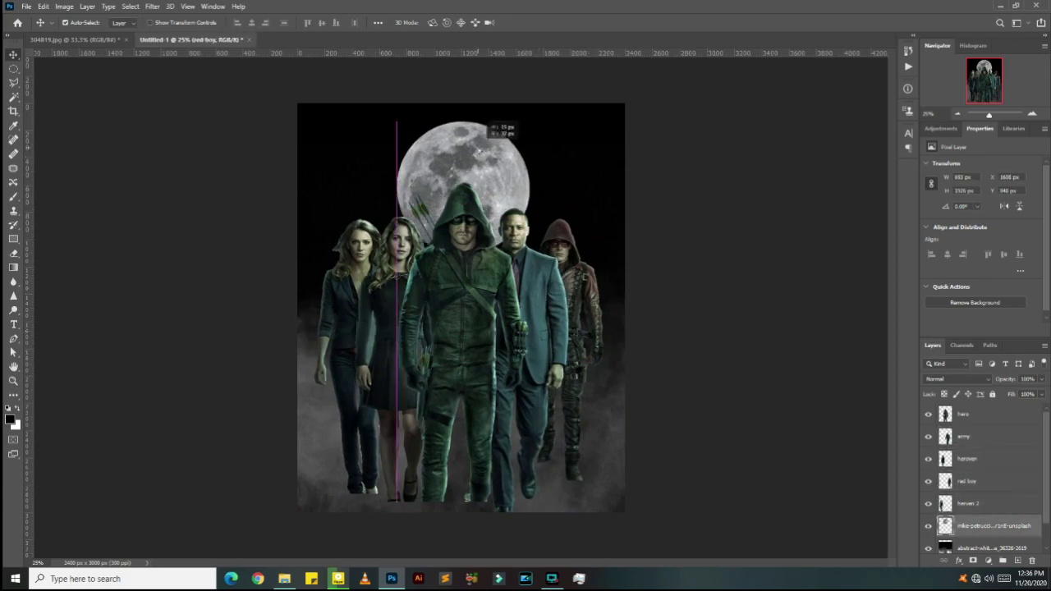
drag(497, 130, 499, 133)
drag(1040, 379, 1042, 395)
key(ctrl+plus)
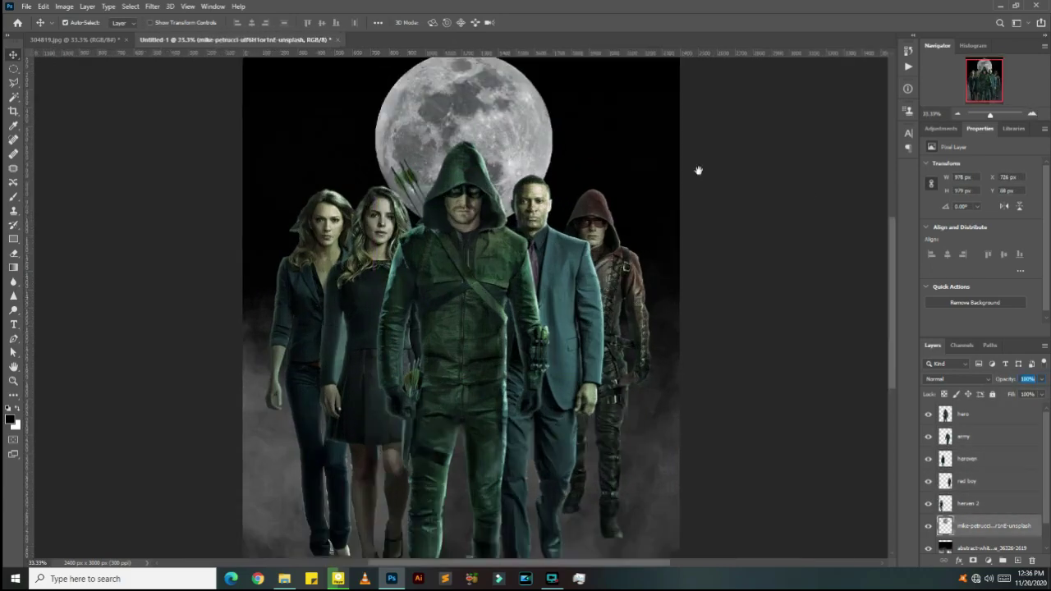
key(ctrl+plus)
Step: Rename the moon layer 'moon' and erase its right half with a large soft eraser
scroll(995, 497, down, 1)
double_click(995, 497)
text(moon)
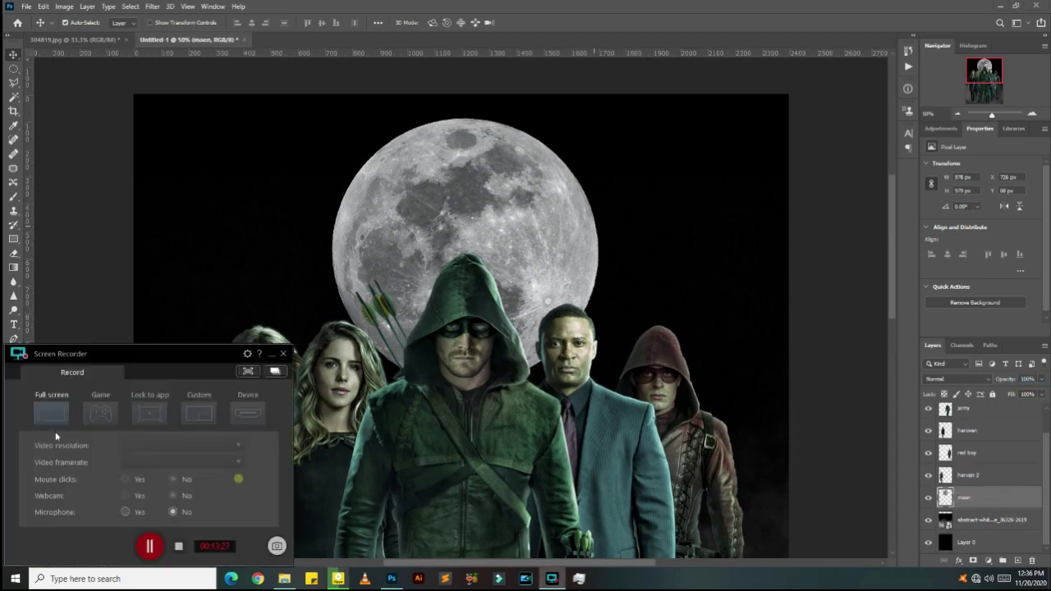
right_click(13, 253)
click(49, 252)
key(bracketright)
key(bracketright)
key(bracketright)
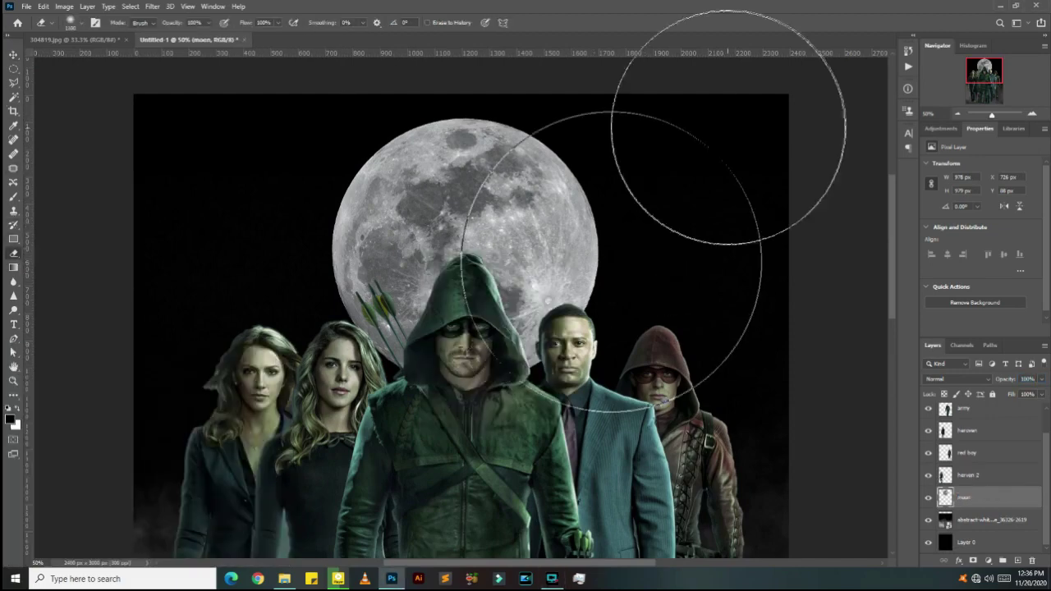
mouse_move(704, 235)
mouse_down()
mouse_move(633, 82)
mouse_move(665, 466)
mouse_up()
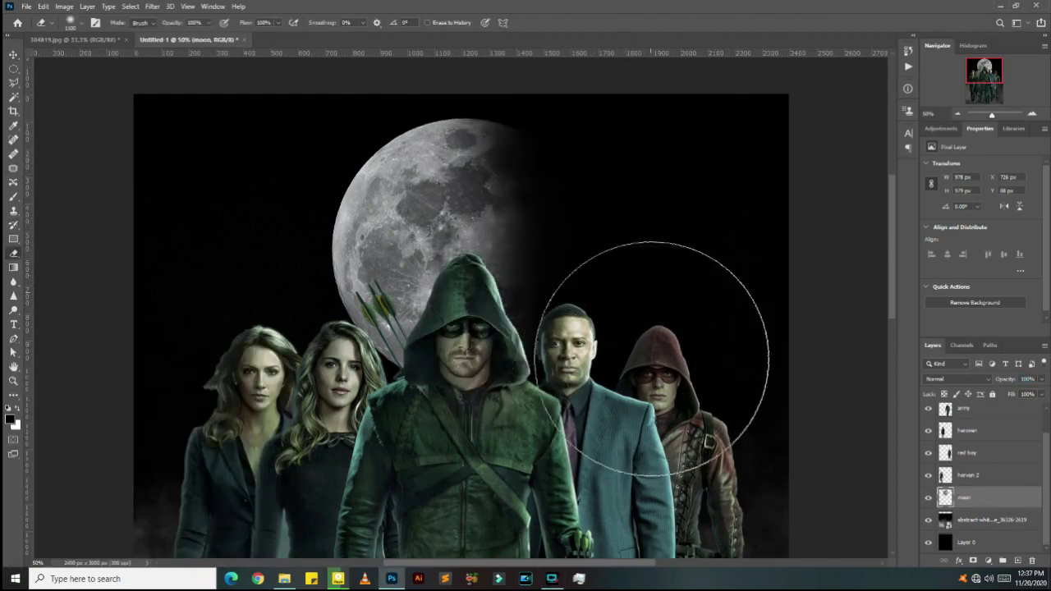
Step: Zoom out to view the whole poster and select the top of the layer stack
click(957, 113)
click(1032, 113)
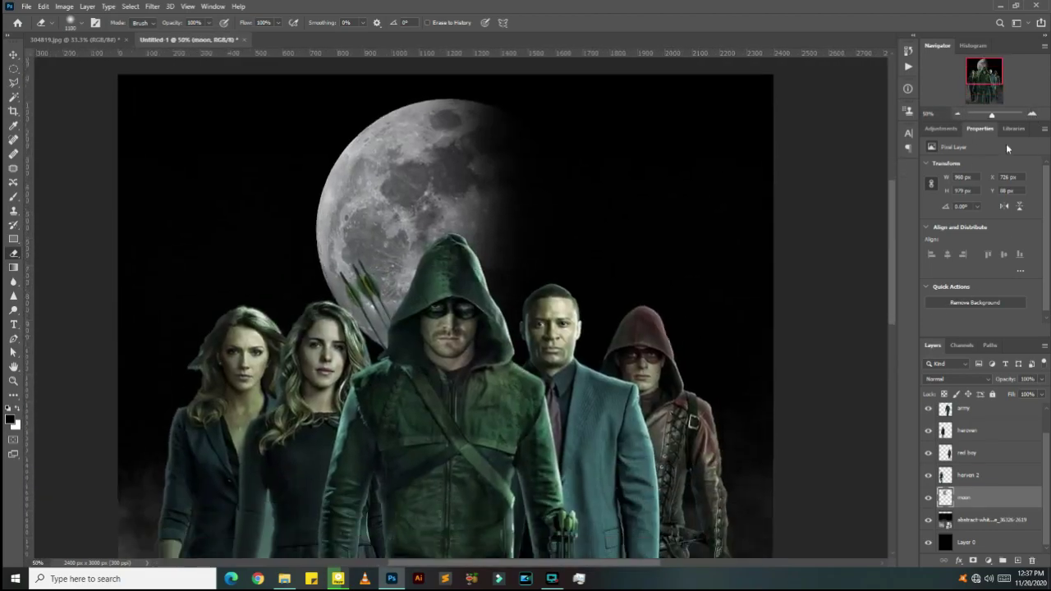
key(ctrl+minus)
key(ctrl+minus)
key(alt+period)
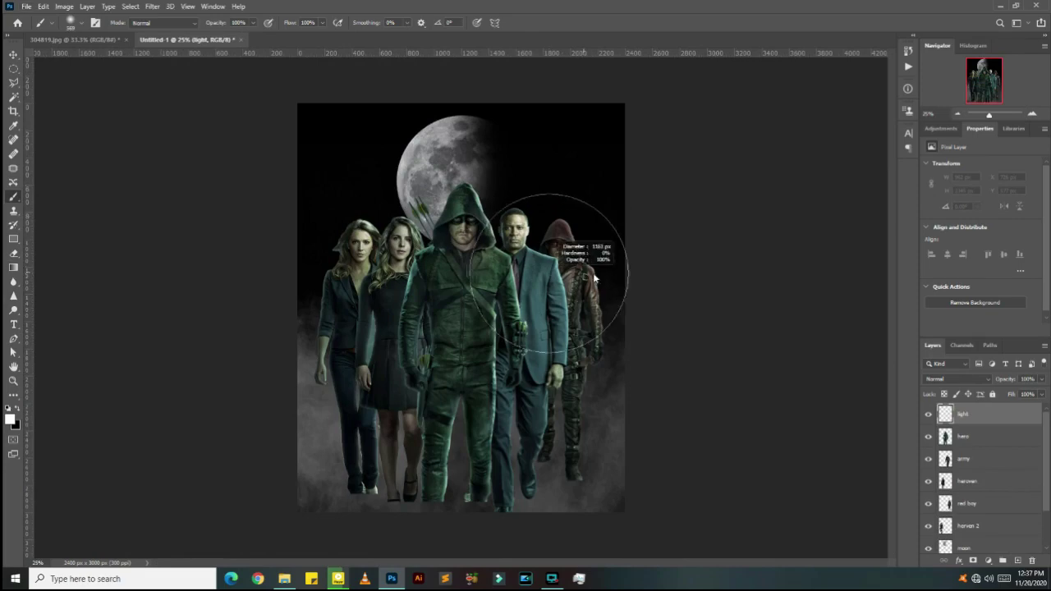
mouse_move(691, 140)
mouse_down()
mouse_move(697, 416)
mouse_move(790, 387)
mouse_up()
key(ctrl+z)
right_click(662, 290)
key(Escape)
key(ctrl+z)
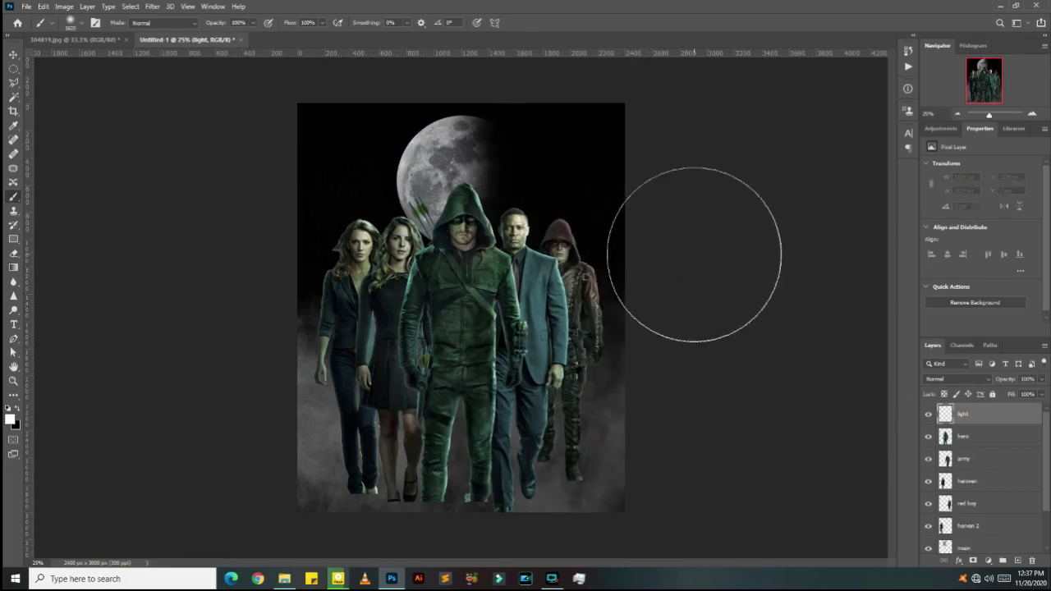
right_click(652, 267)
key(Return)
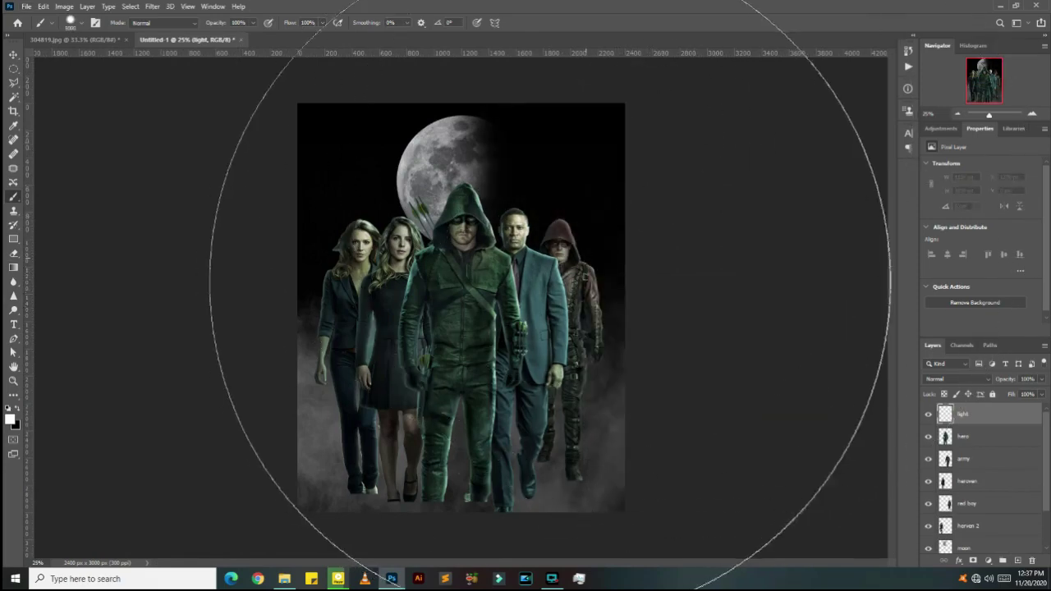
click(622, 176)
right_click(615, 289)
key(ctrl+z)
key(Return)
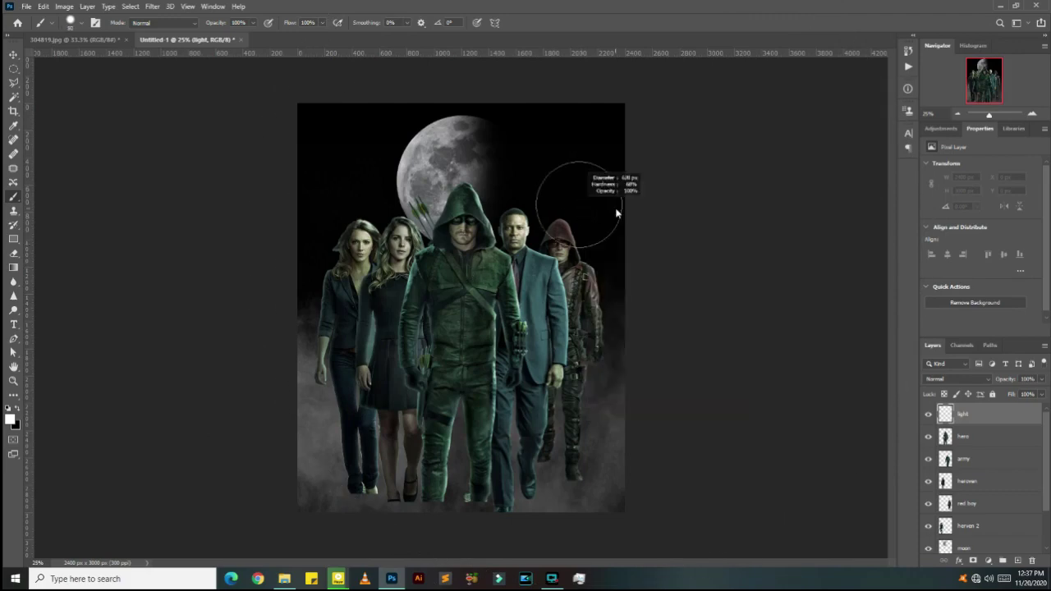
drag(575, 164, 676, 375)
right_click(624, 295)
key(Return)
drag(574, 148, 663, 469)
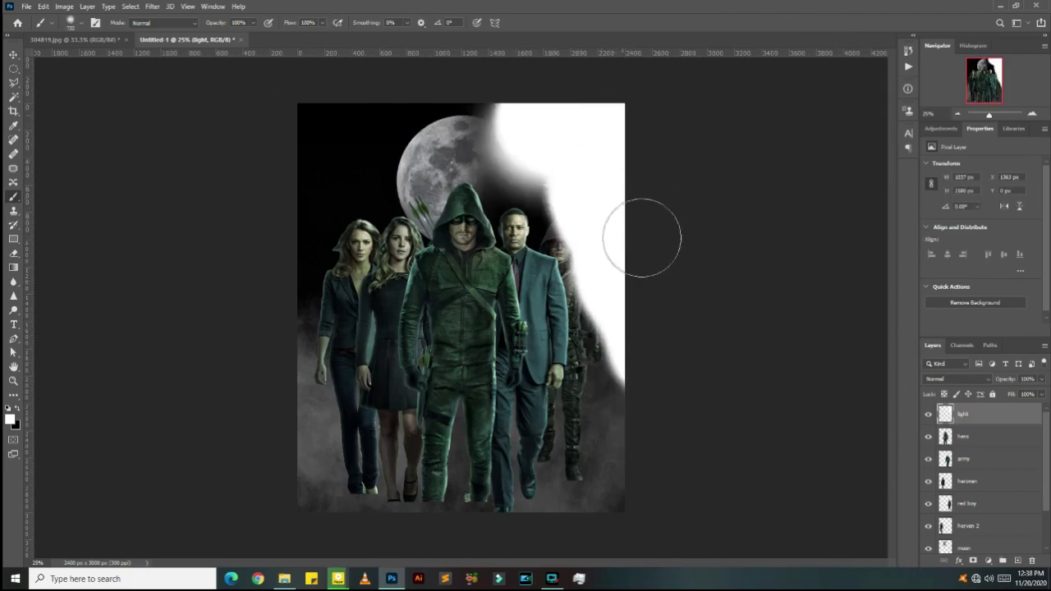
click(1041, 378)
drag(1041, 392, 1008, 390)
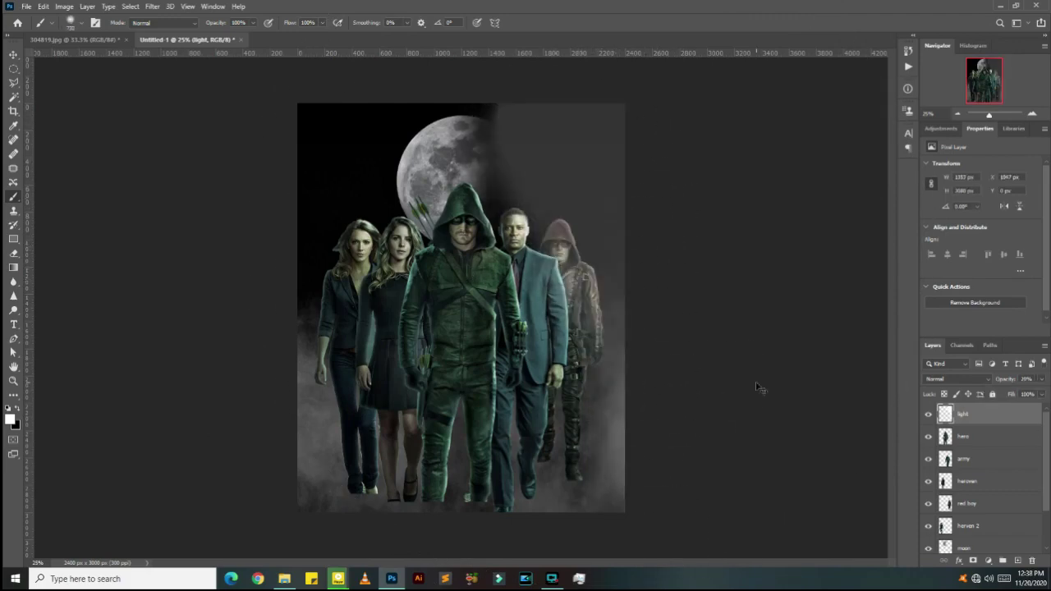
key(ctrl+z)
key(ctrl+z)
scroll(408, 271, up, 3)
click(152, 6)
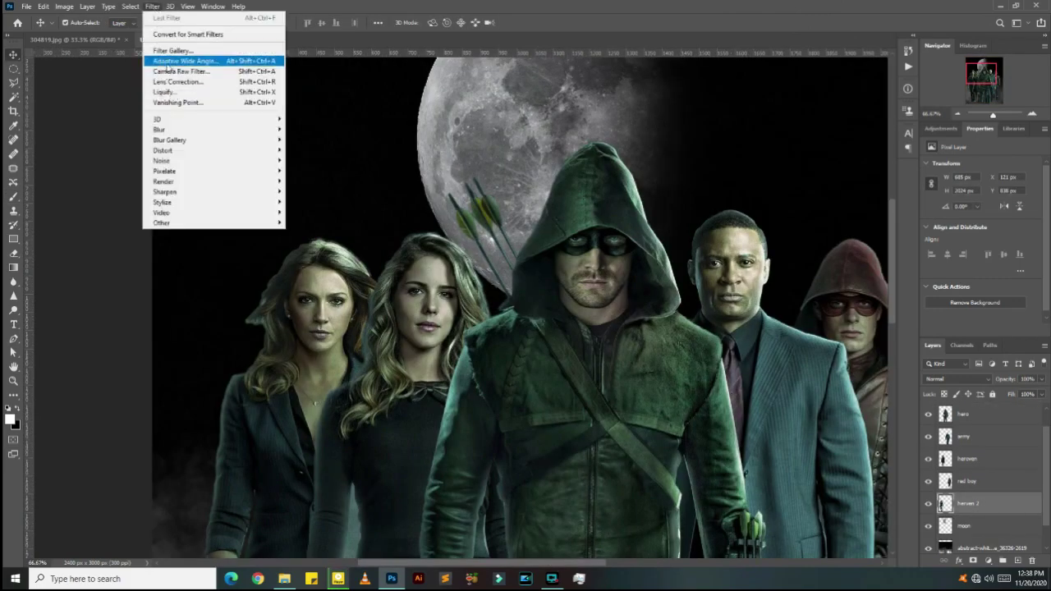
click(944, 506)
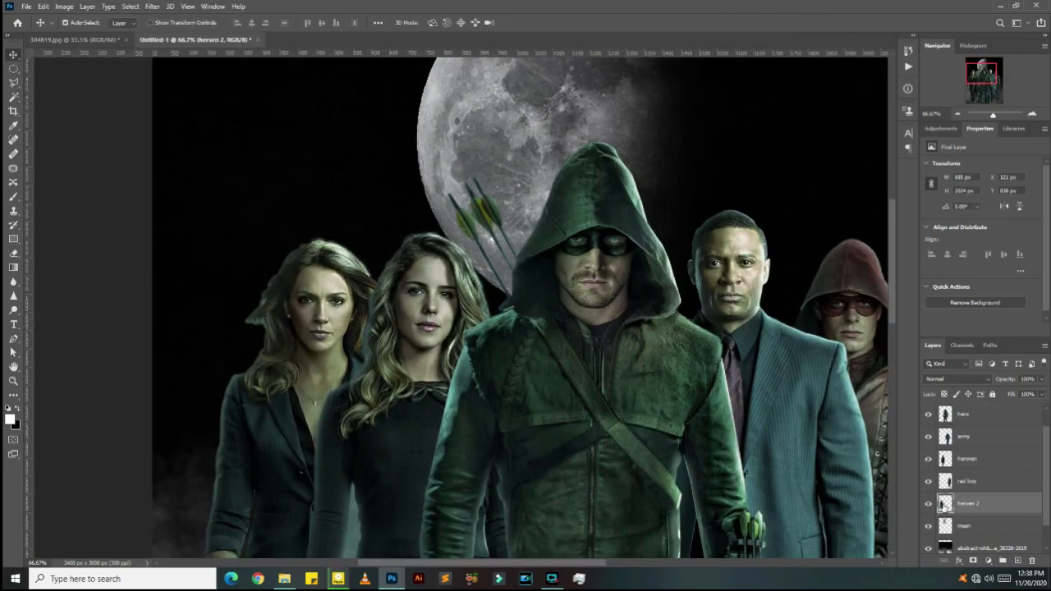
Step: Quick-select the brunette woman and output a refined layer mask via Select and Mask
click(13, 99)
click(377, 22)
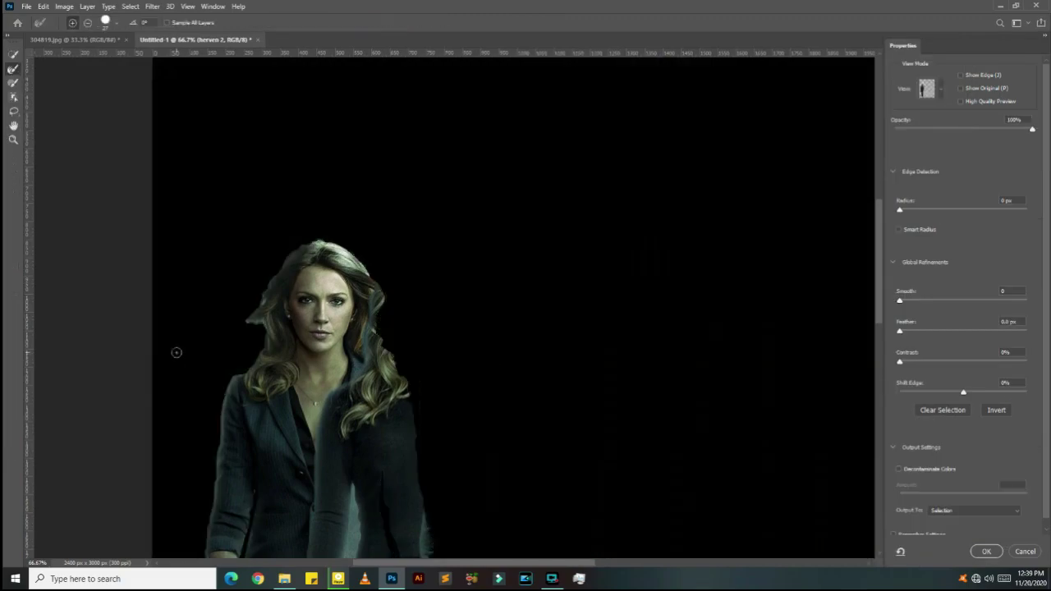
scroll(176, 353, up, 1)
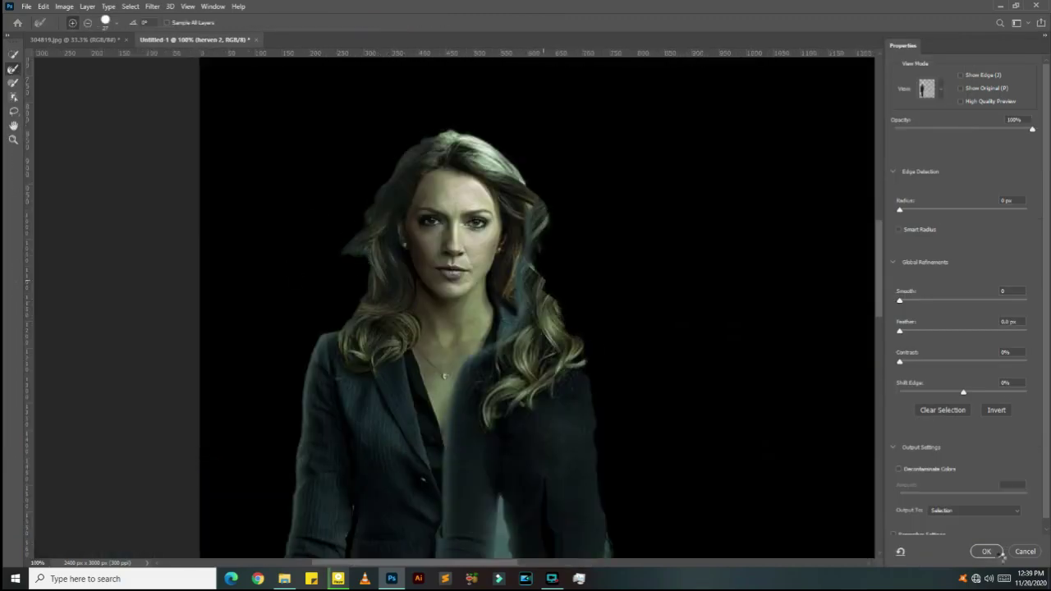
click(986, 551)
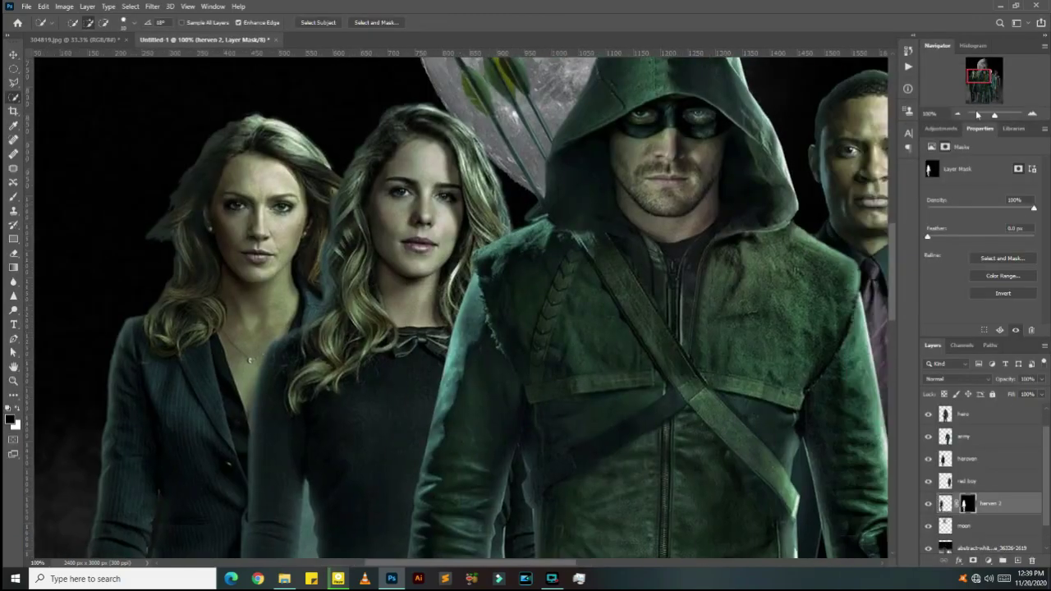
Step: Add a new empty Layer 2 beneath the moon layer and frame the moon and heroes
click(959, 116)
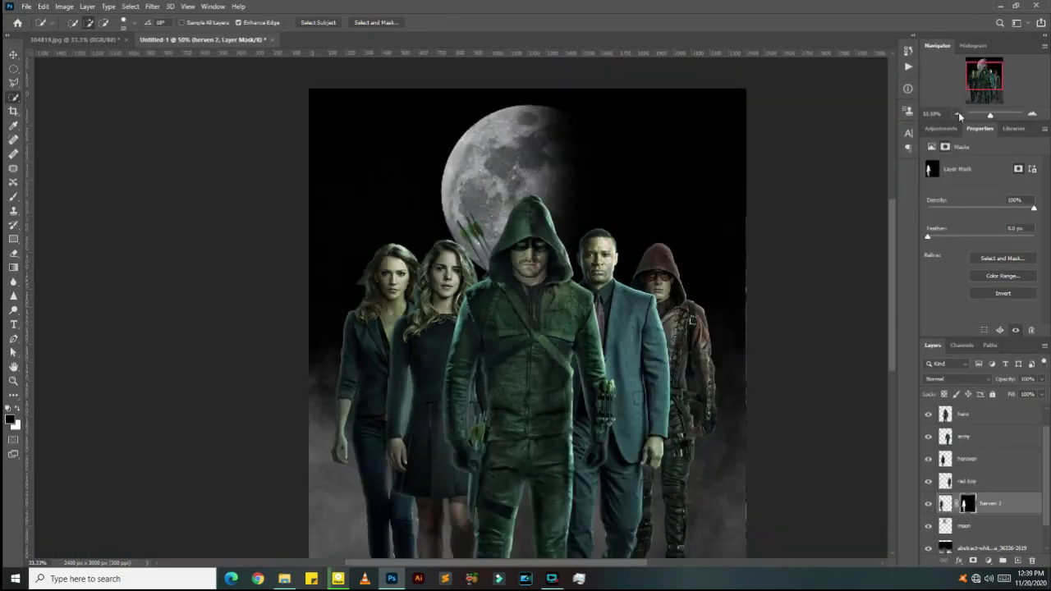
click(1032, 116)
click(965, 526)
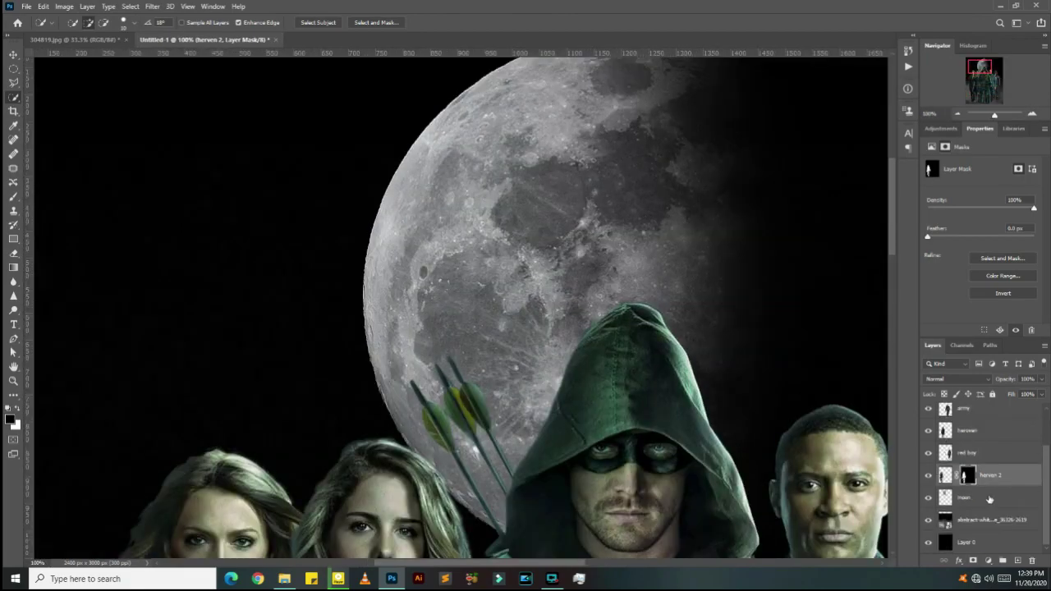
click(1017, 561)
key(ctrl+minus)
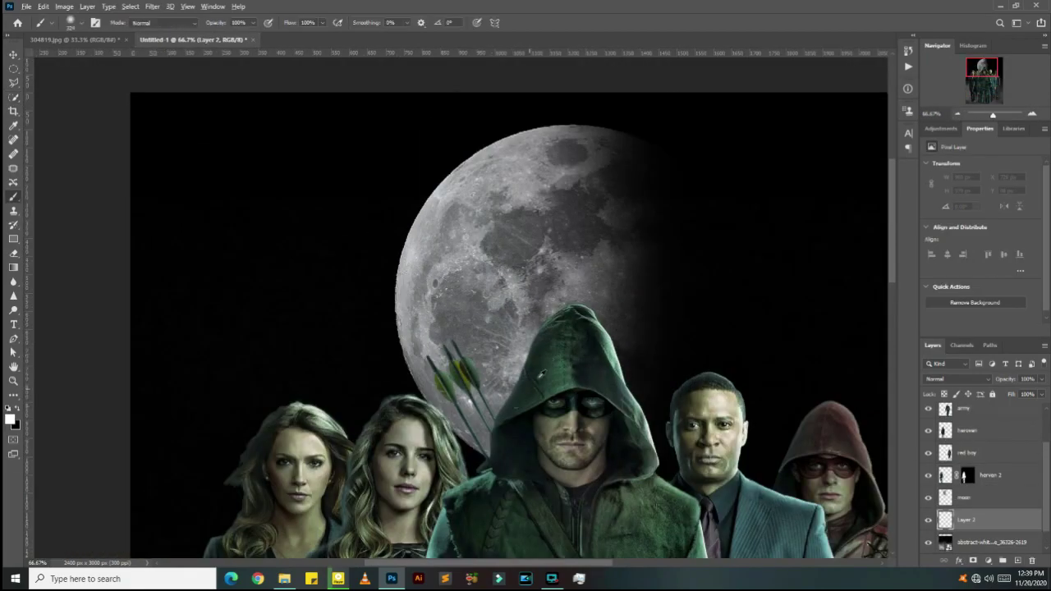
Step: Paint a soft green glow around the moon on Layer 2
mouse_move(544, 190)
mouse_down()
mouse_move(492, 263)
mouse_move(509, 320)
mouse_up()
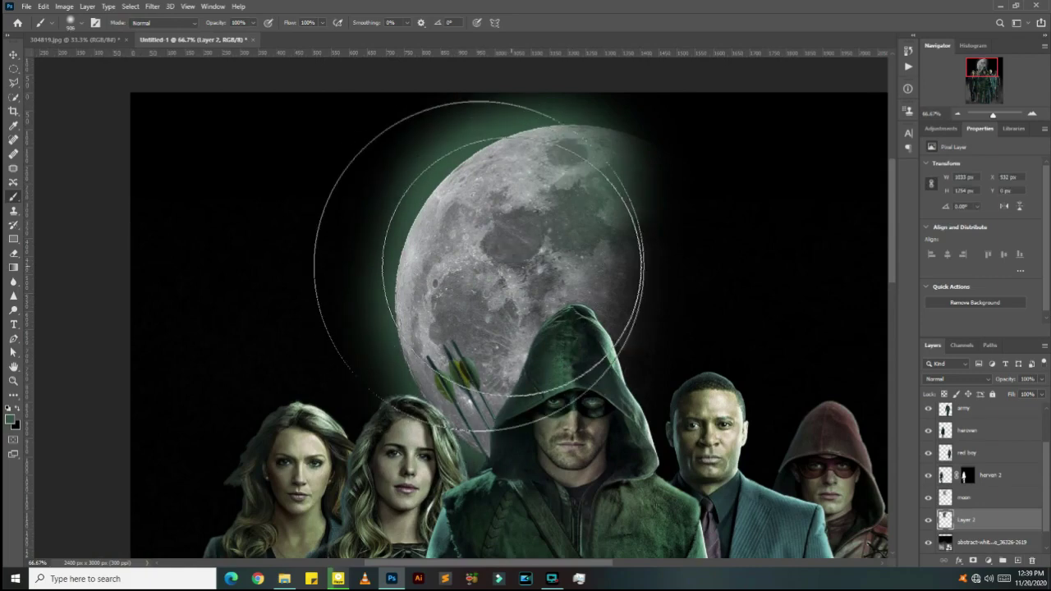
mouse_move(491, 271)
mouse_down()
mouse_move(498, 261)
mouse_move(624, 271)
mouse_up()
click(928, 497)
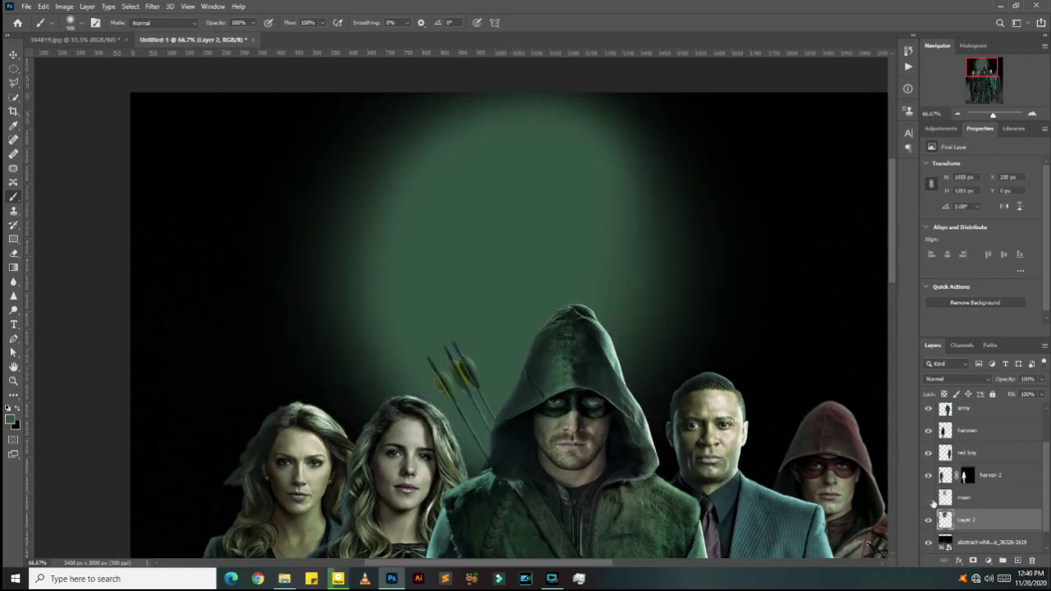
Step: Erase the glow over the moon's right and upper-right side with a large eraser
click(13, 253)
right_click(704, 277)
drag(833, 375, 684, 308)
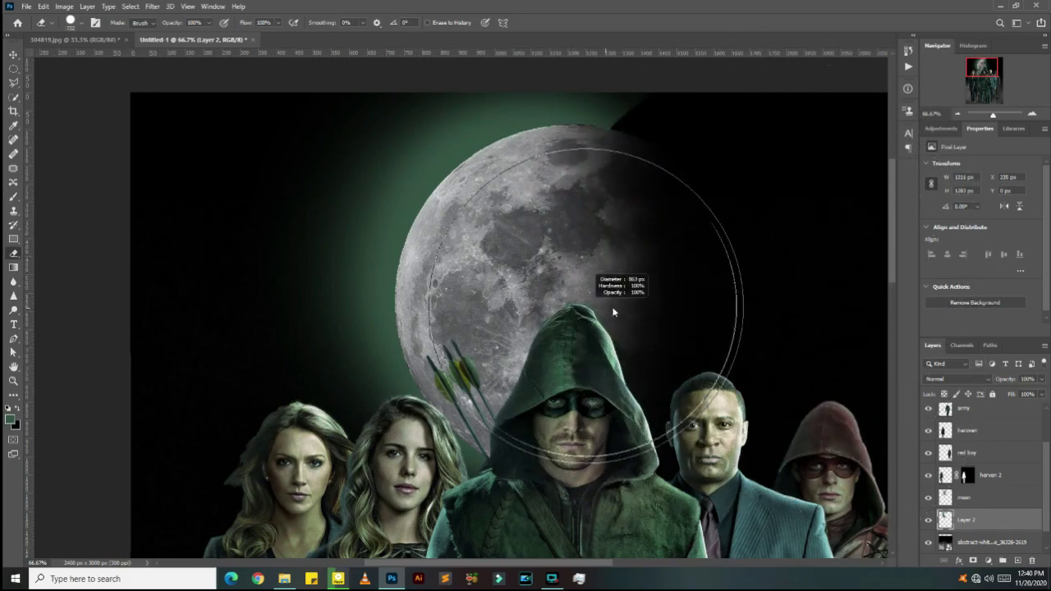
drag(684, 309, 570, 304)
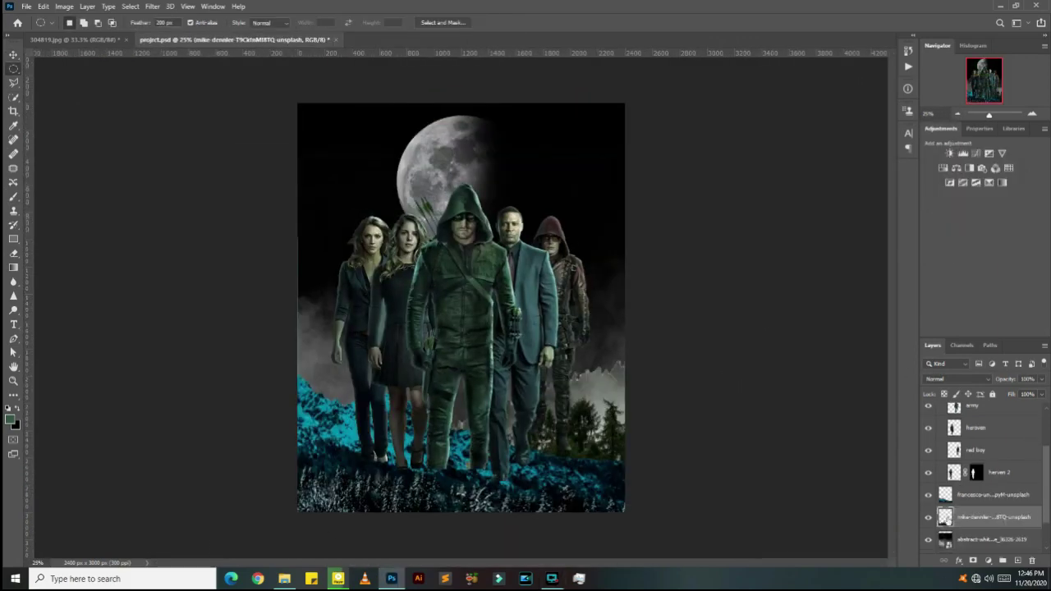
Step: Darken the foreground landscape with clipped Hue/Saturation and Levels (output white 124) adjustments
click(993, 494)
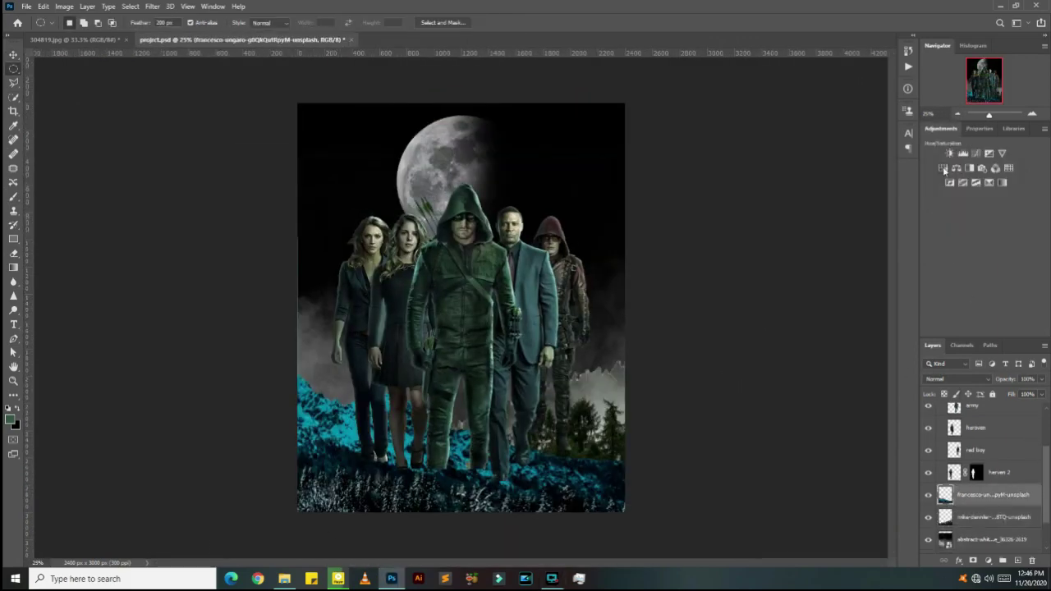
click(955, 168)
drag(979, 247, 944, 252)
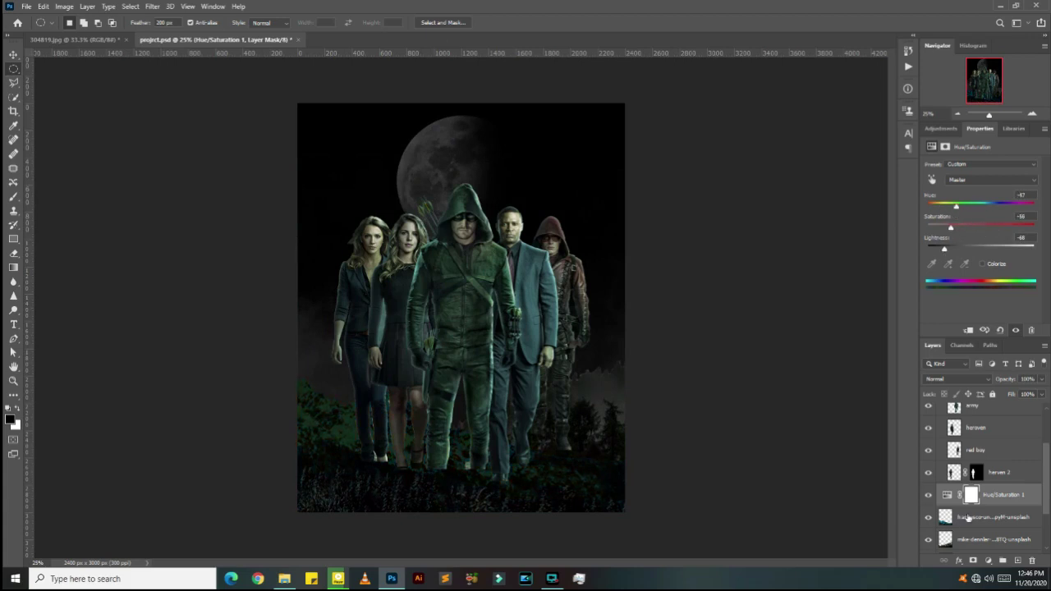
click(968, 331)
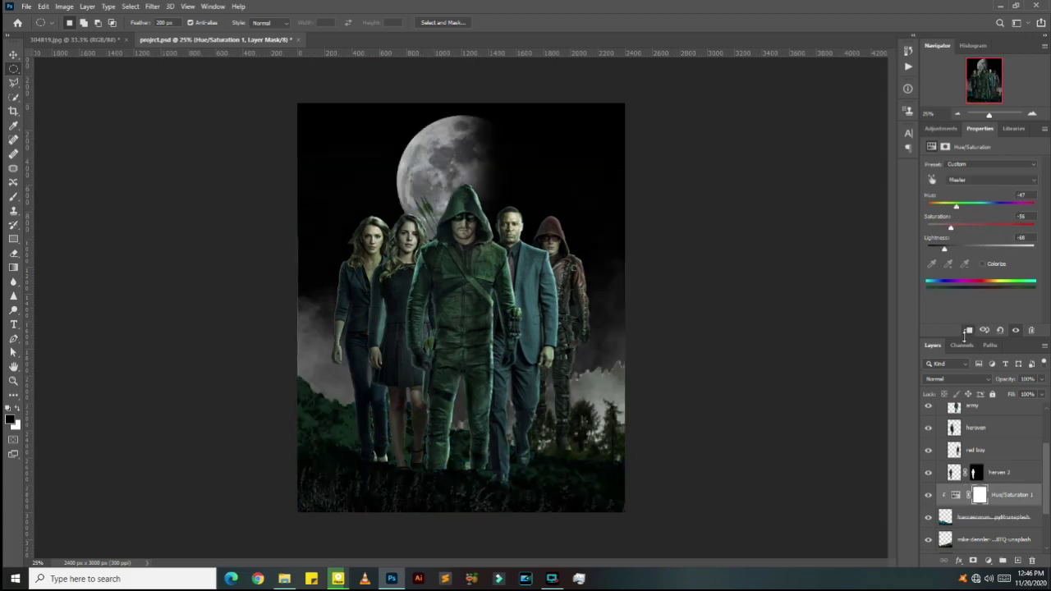
click(944, 129)
click(958, 182)
drag(1036, 276, 984, 283)
click(968, 331)
Step: Darken the mountain photo with a Hue/Saturation adjustment at lightness -72
scroll(965, 503, down, 2)
click(936, 513)
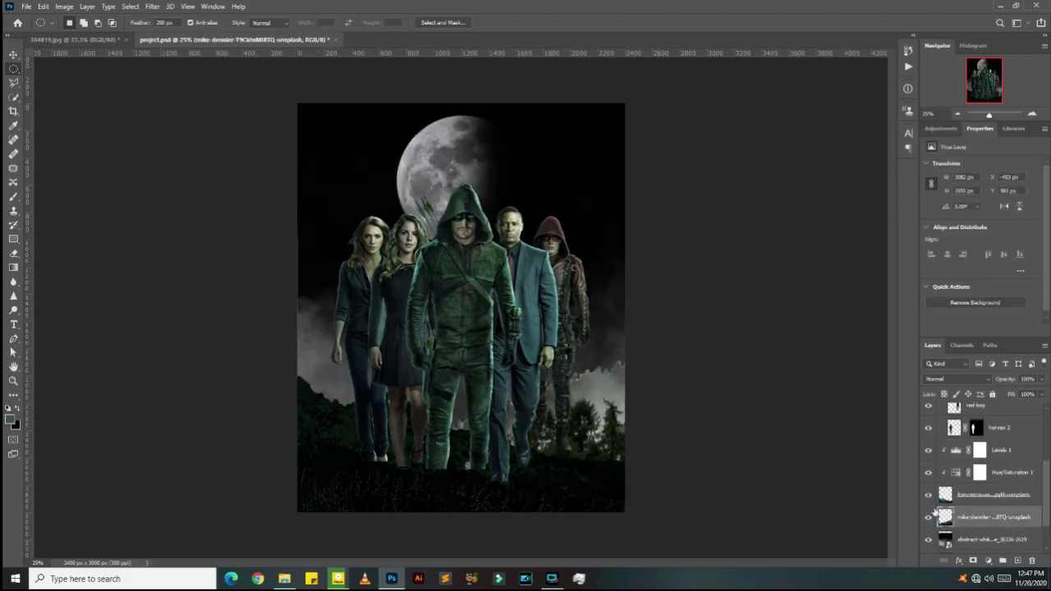
click(943, 129)
click(955, 167)
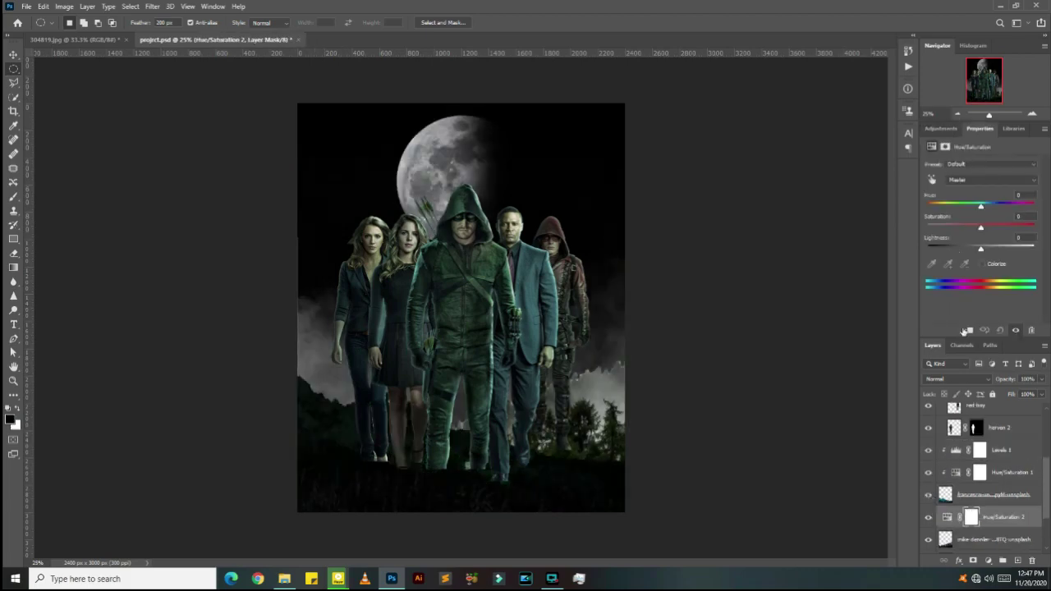
drag(980, 248, 943, 249)
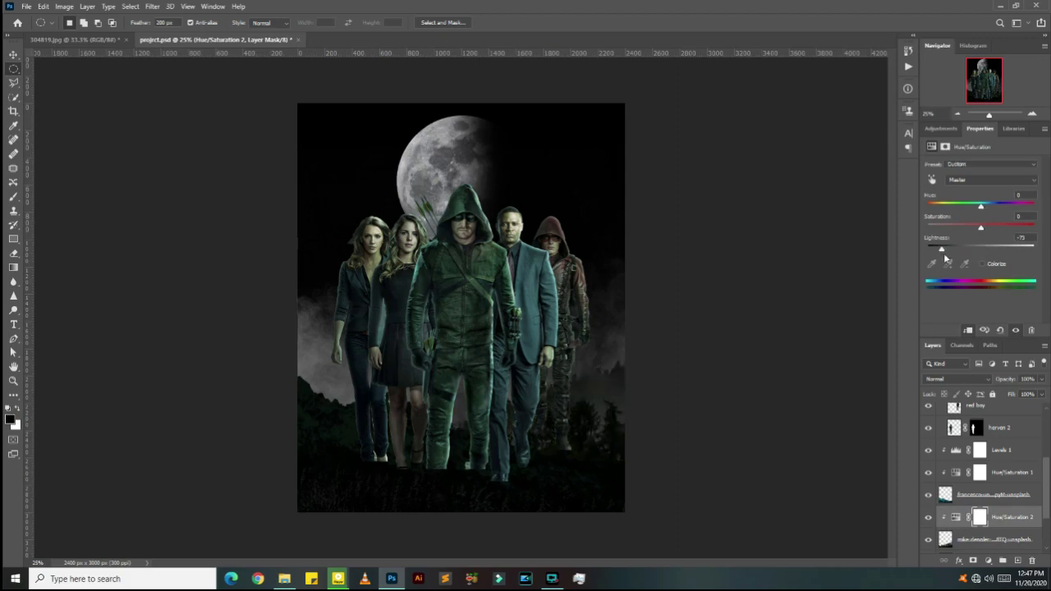
Step: Lower the abstract white smoke layer's opacity to 57%
scroll(977, 492, down, 2)
click(993, 518)
click(1041, 378)
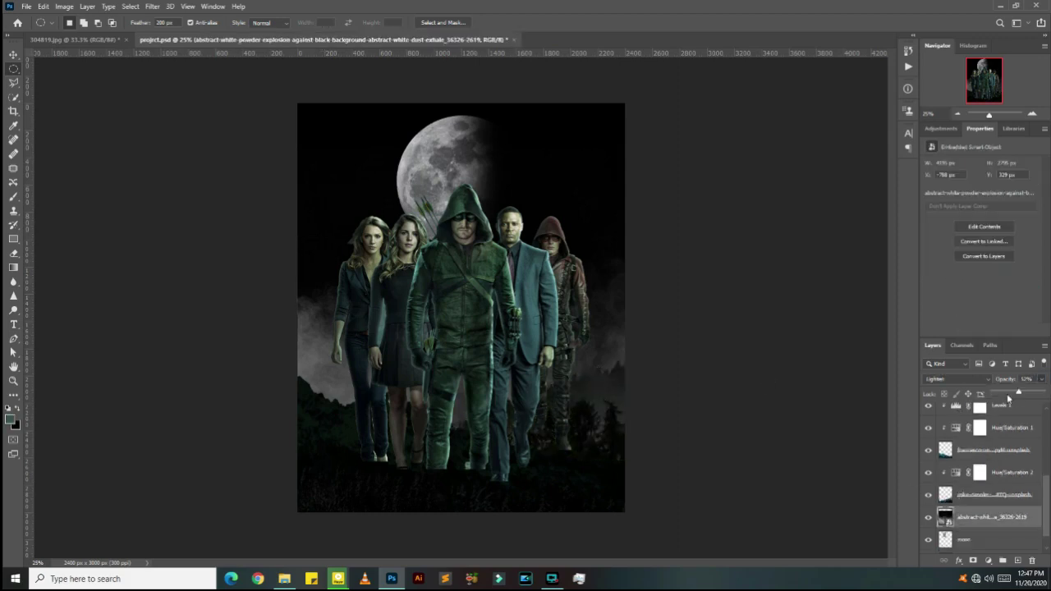
drag(1022, 393, 1010, 395)
scroll(985, 476, up, 2)
Step: Select Group 1 of the hero figures and switch to the Eraser, checking its brush presets
click(968, 432)
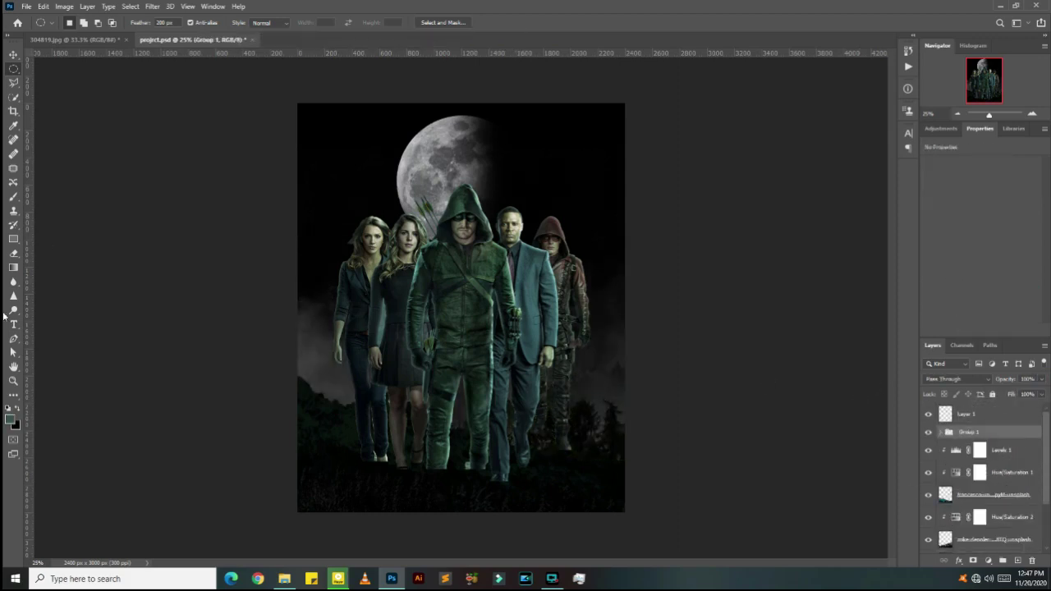
key(e)
right_click(328, 476)
key(Escape)
Step: Expand Group 1 and step through the hero, army, heaven 2 and heaven layers
click(941, 432)
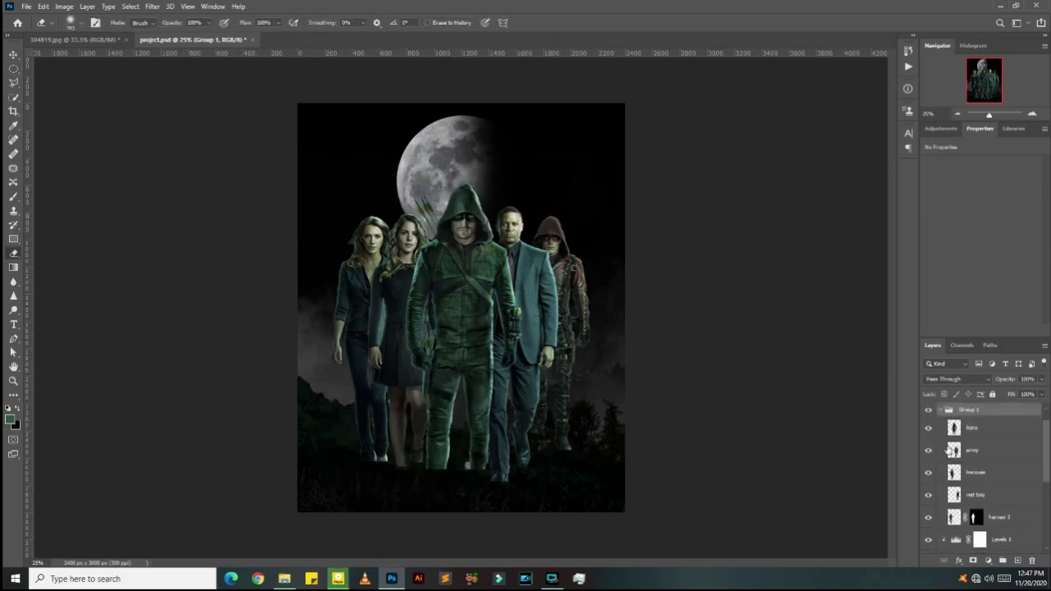
click(972, 450)
key(alt+bracketleft)
key(alt+bracketleft)
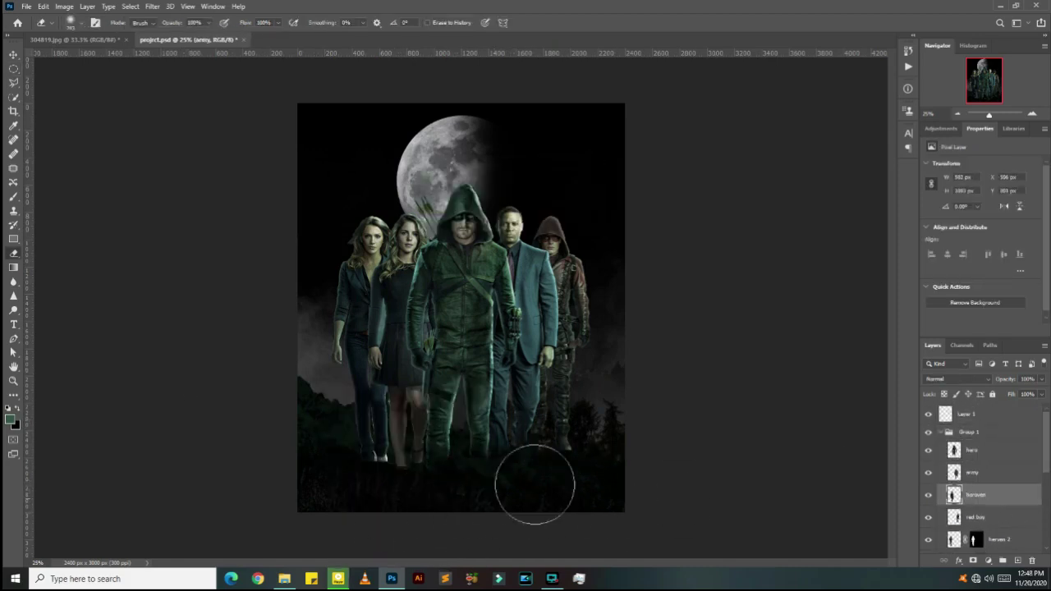
click(1005, 518)
key(alt+bracketleft)
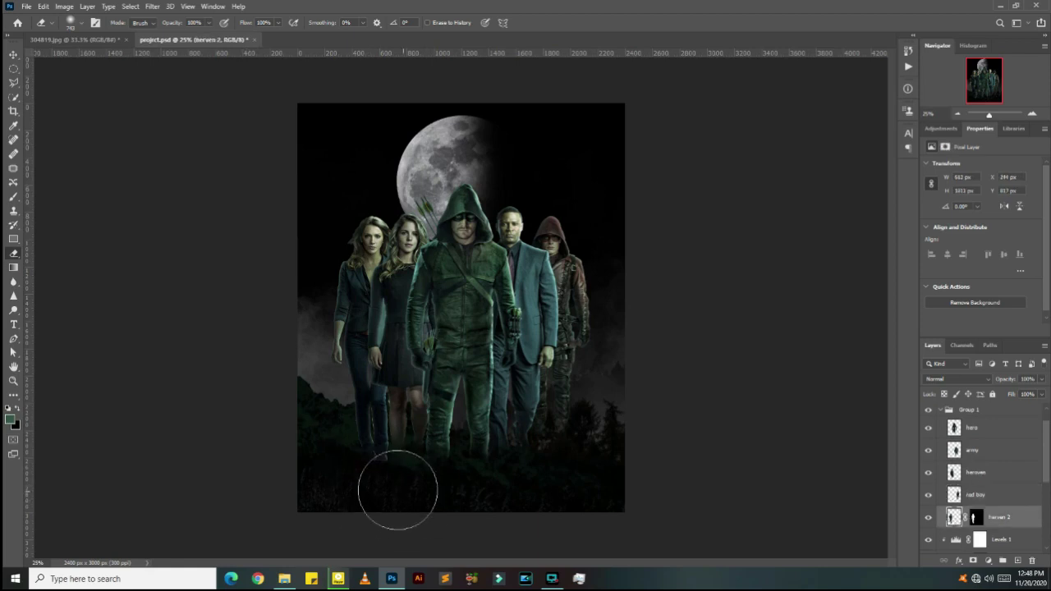
Step: Pick the moon layer by right-clicking the moon on the canvas
key(ctrl+shift+alt+n)
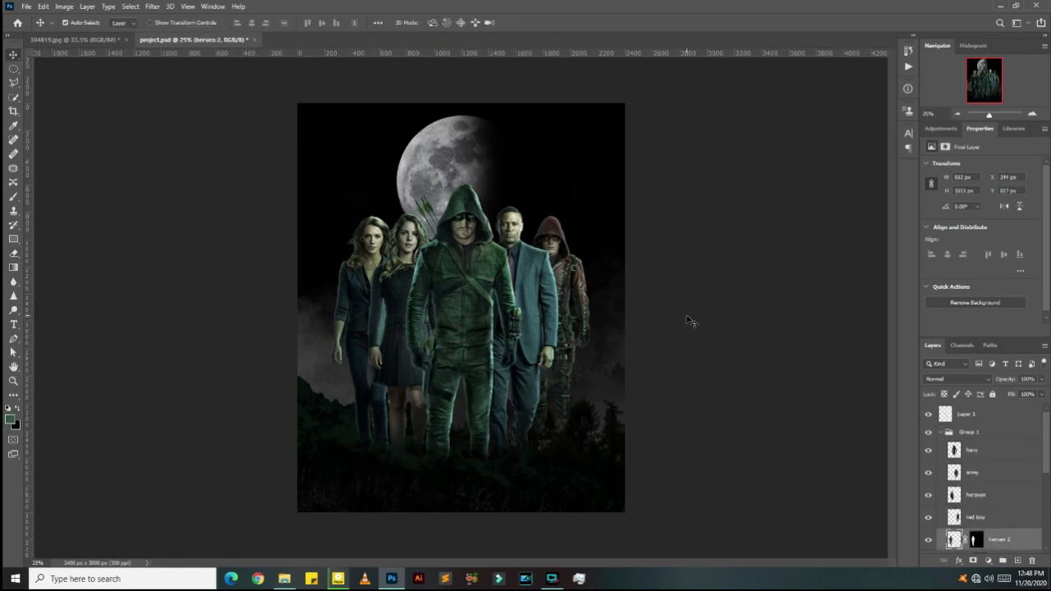
click(443, 165)
click(443, 141)
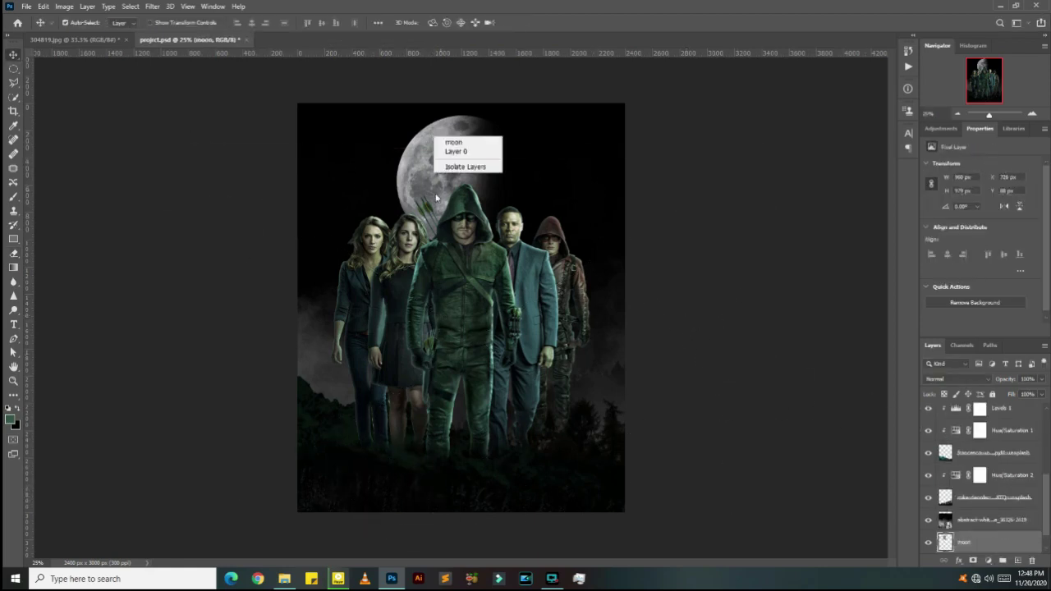
Step: Move the moon slightly right and add a Hue/Saturation adjustment with an inverted mask
drag(430, 146, 467, 146)
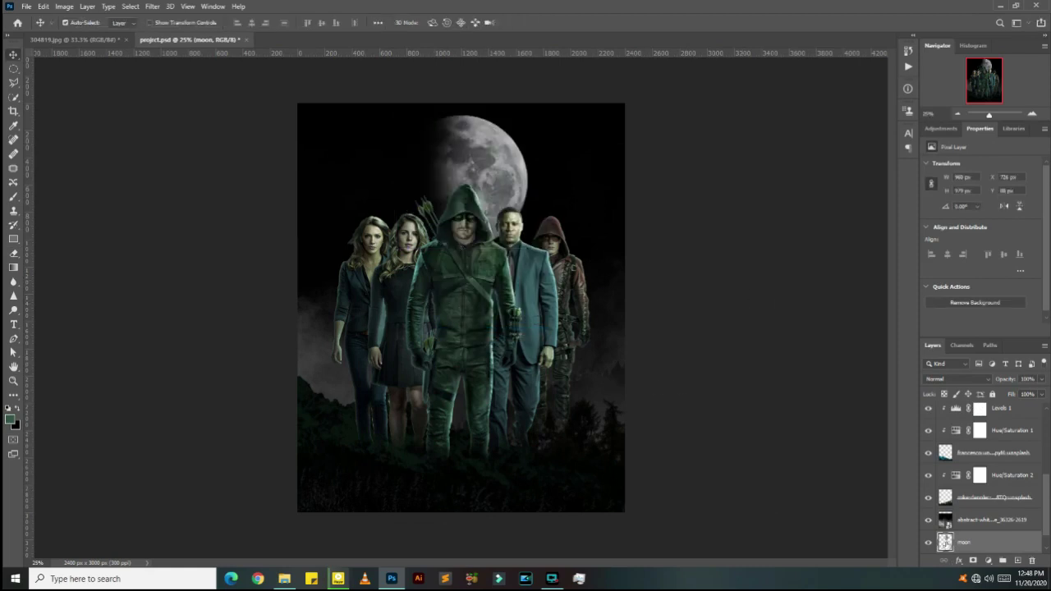
click(943, 134)
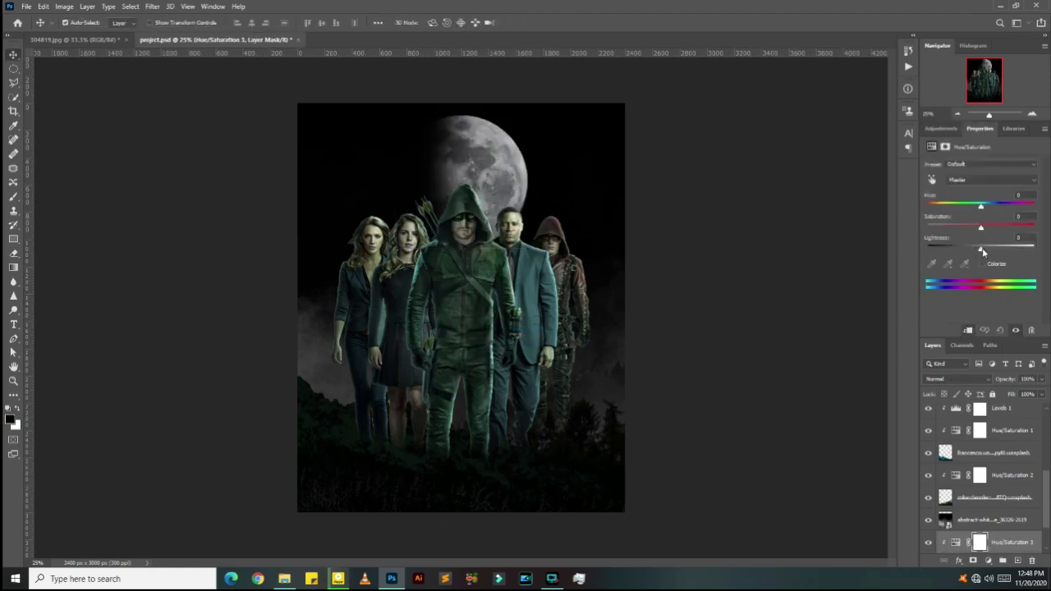
drag(982, 249, 995, 249)
scroll(956, 522, down, 1)
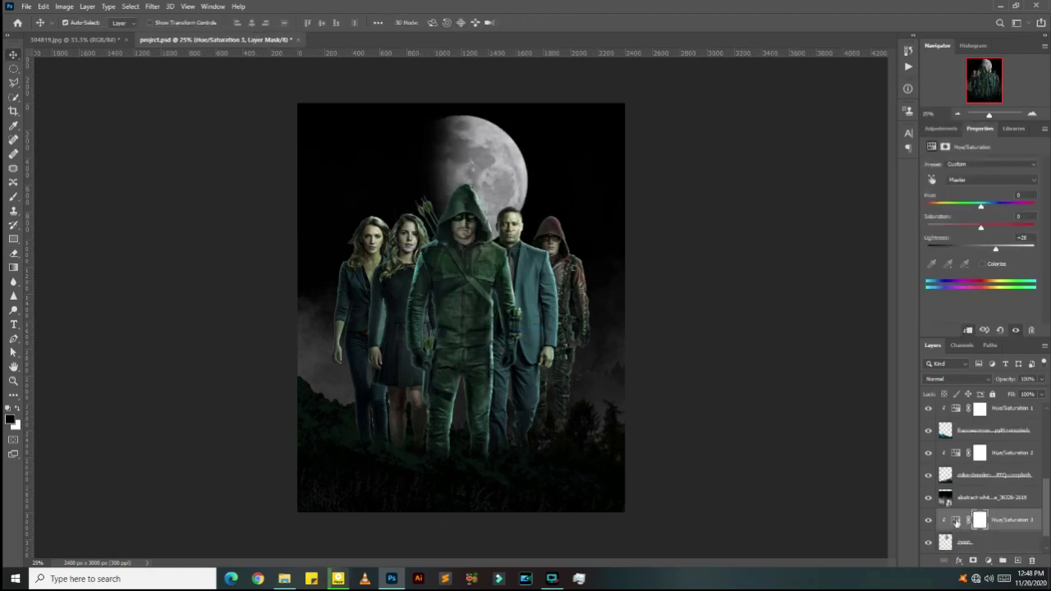
click(979, 520)
key(ctrl+i)
Step: Paint the mask over the moon's right half and raise Lightness to brighten it
key(ctrl+plus)
key(ctrl+plus)
key(ctrl+plus)
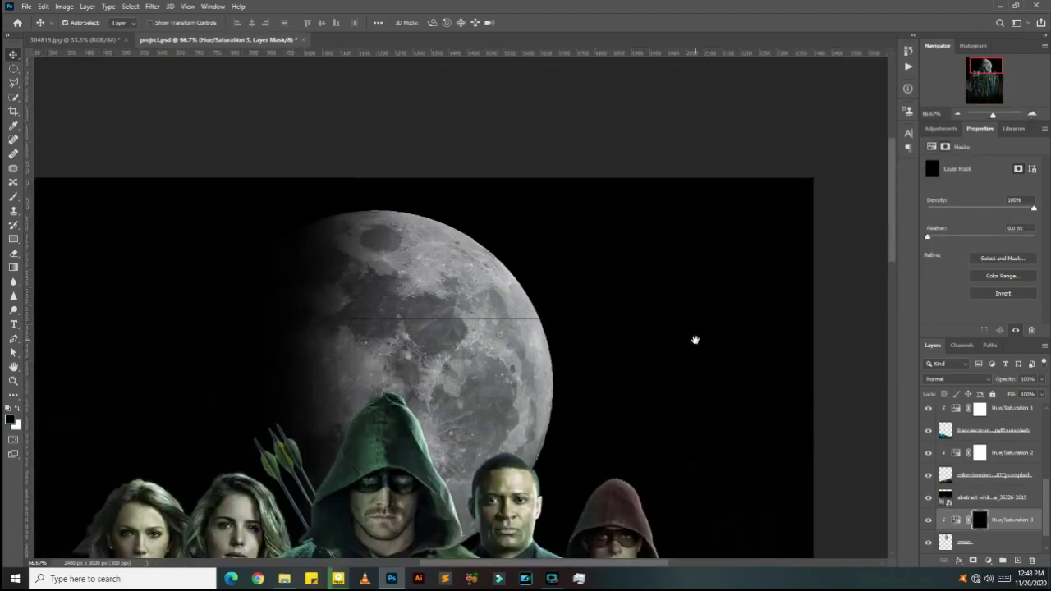
drag(695, 340, 694, 282)
key(b)
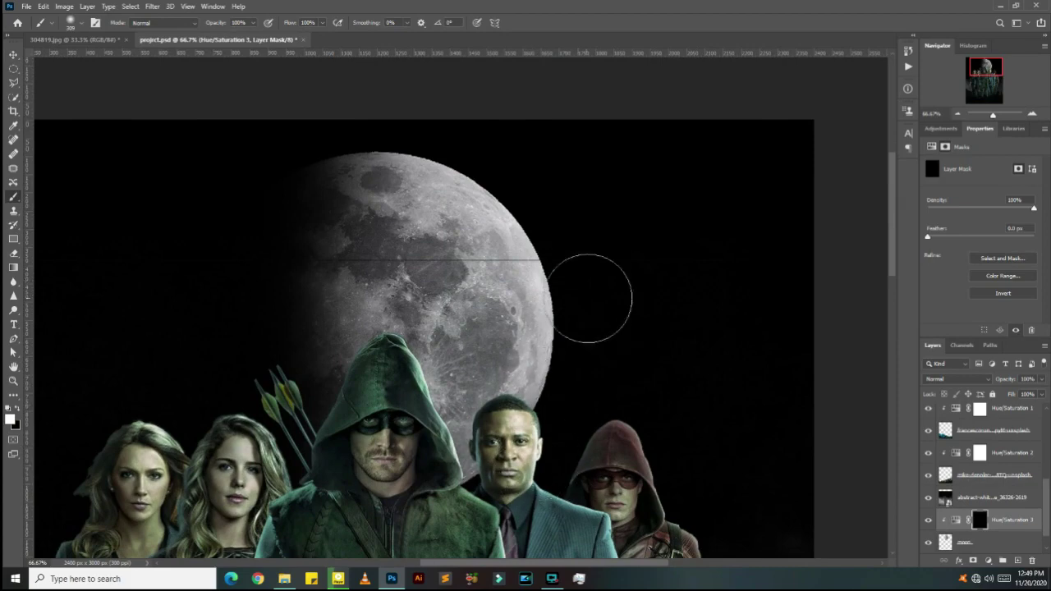
click(955, 520)
drag(980, 248, 996, 248)
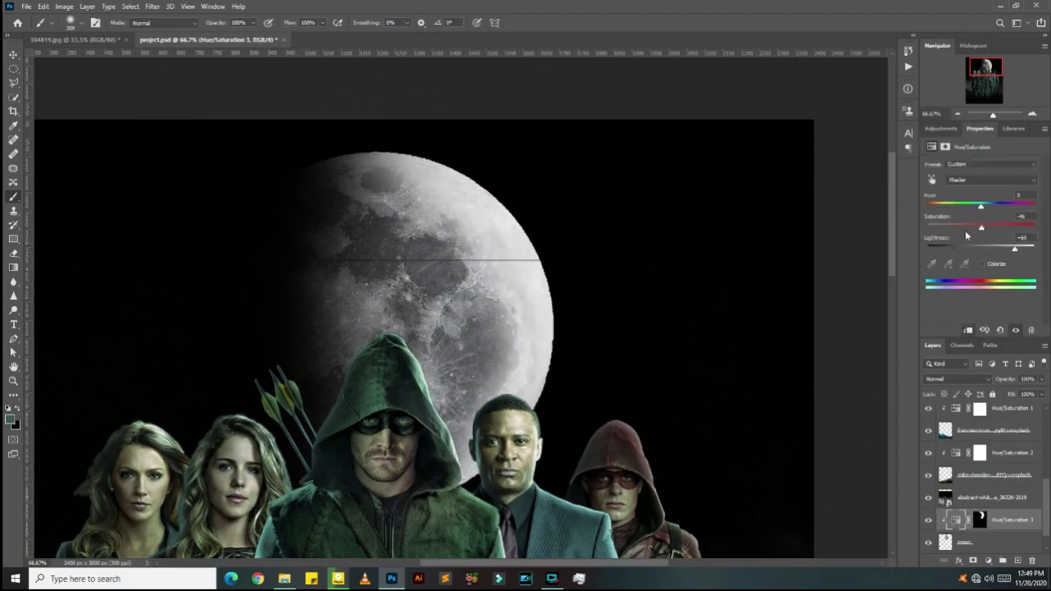
Step: Drag Hue/Saturation 3's Underlying Layer Blend If slider so only the moon's lighter tones brighten
double_click(1039, 523)
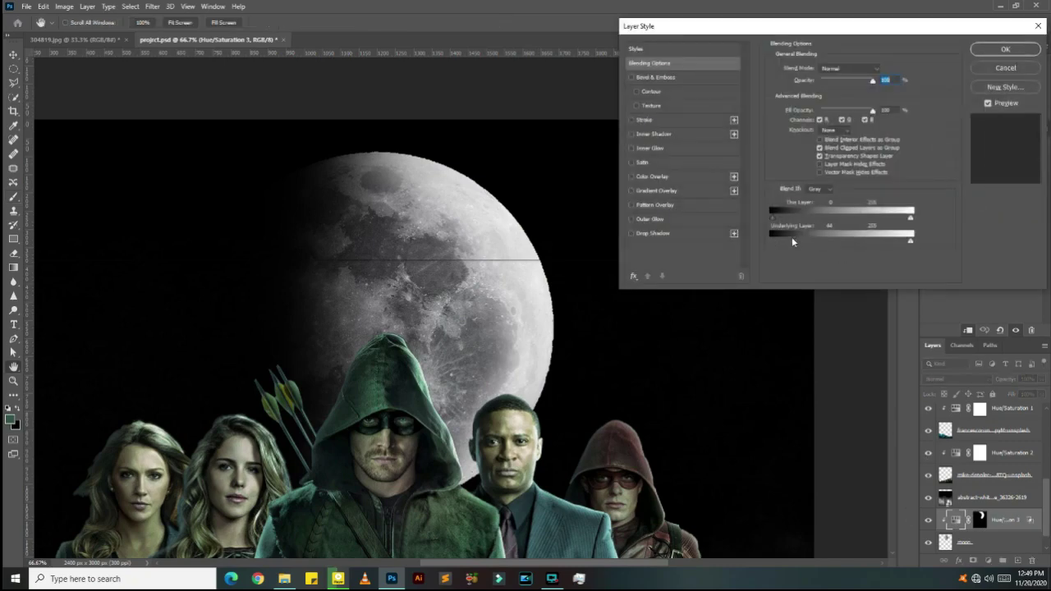
mouse_move(876, 246)
mouse_down()
mouse_move(919, 241)
mouse_move(856, 218)
mouse_up()
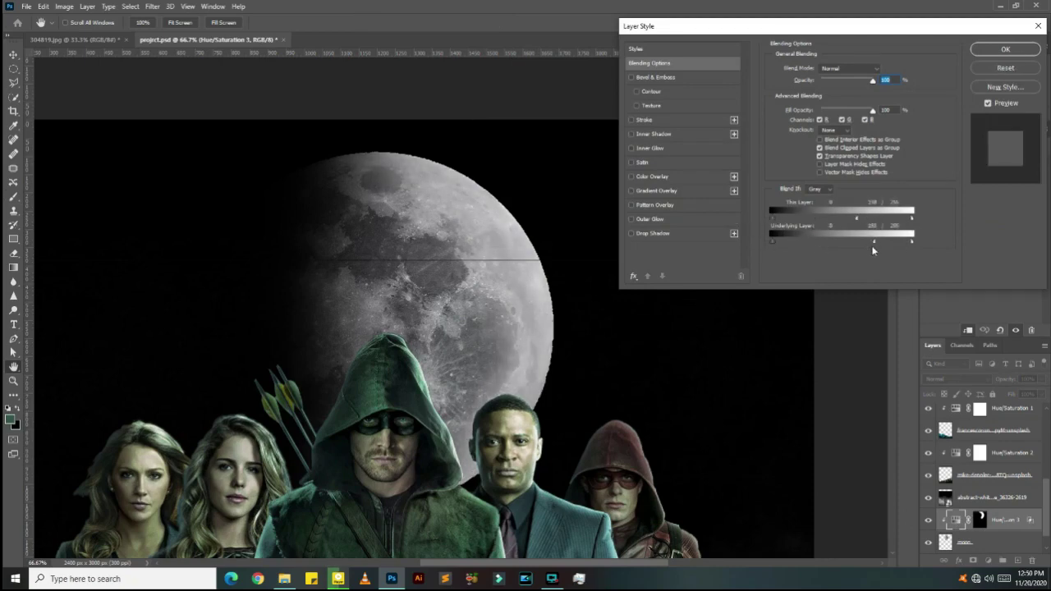
click(1005, 49)
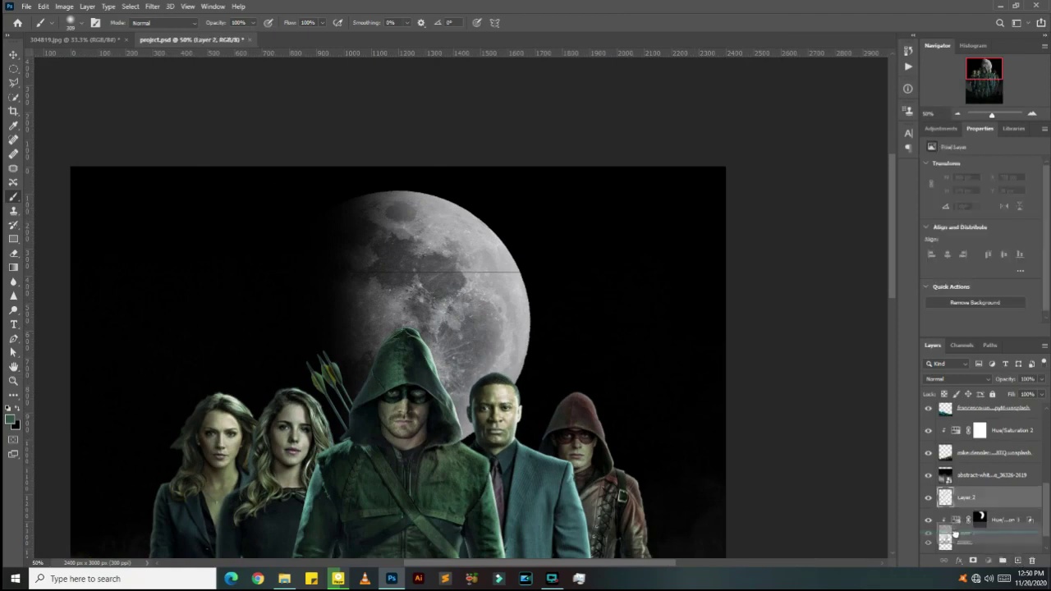
Step: Paint a large soft white glow over the moon, then delete part of it with a rectangular selection
key(bracketright)
key(bracketright)
key(bracketright)
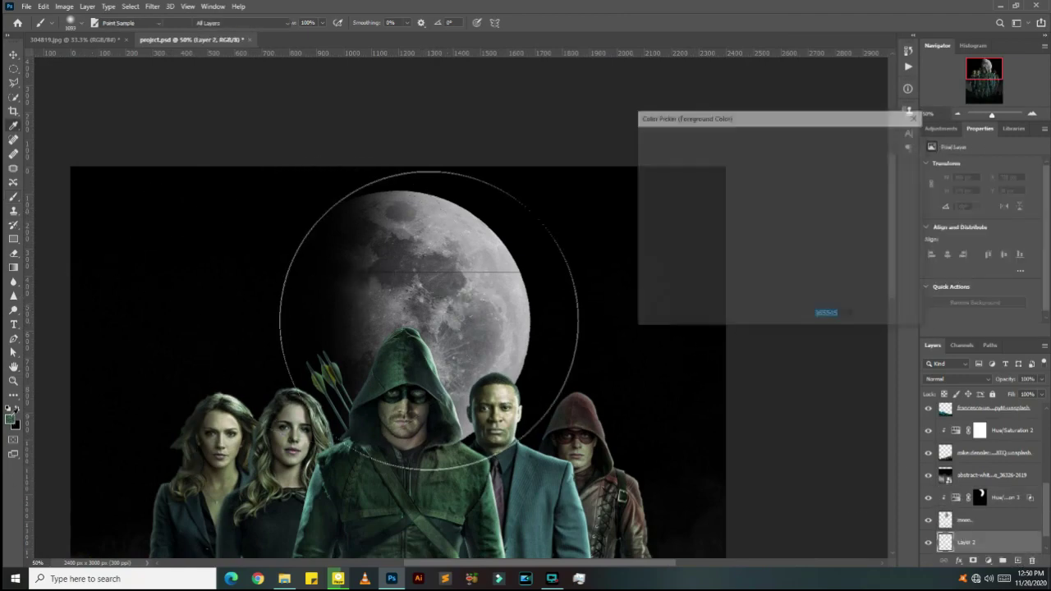
click(353, 263)
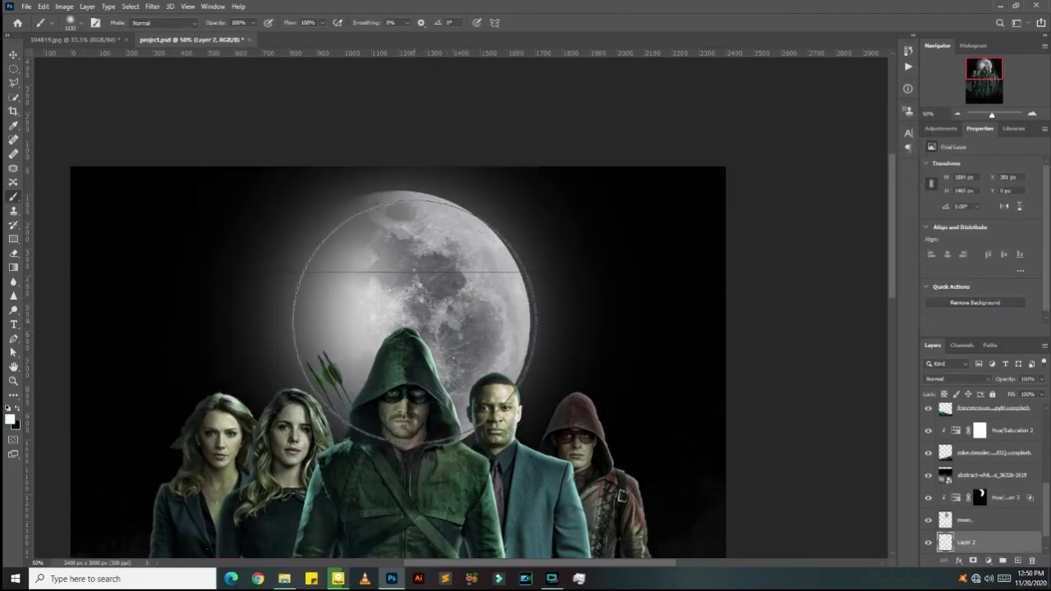
click(369, 279)
scroll(954, 526, down, 1)
click(13, 68)
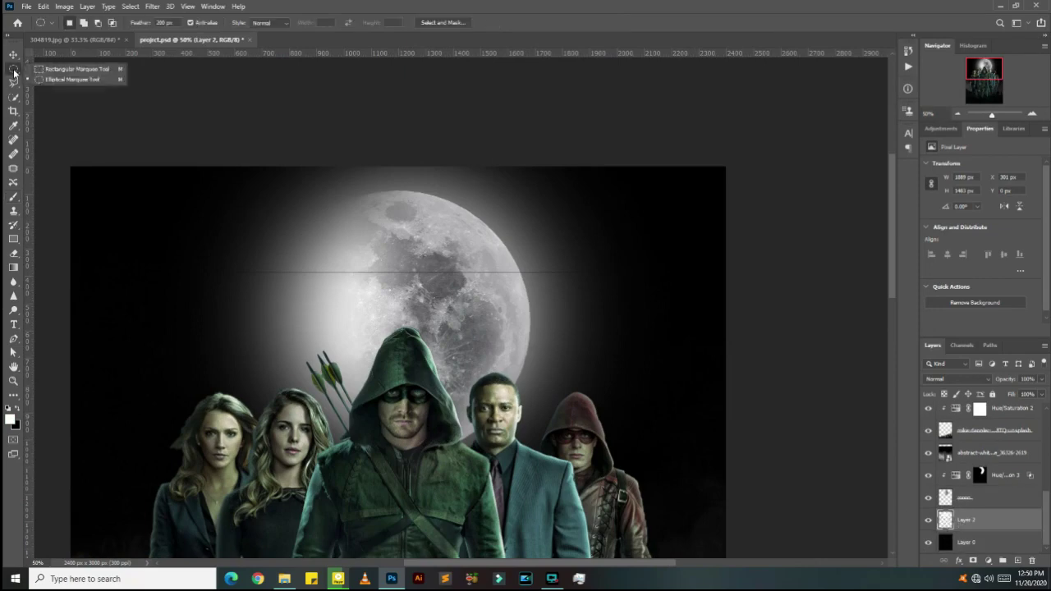
drag(124, 165, 353, 562)
key(Delete)
key(ctrl+d)
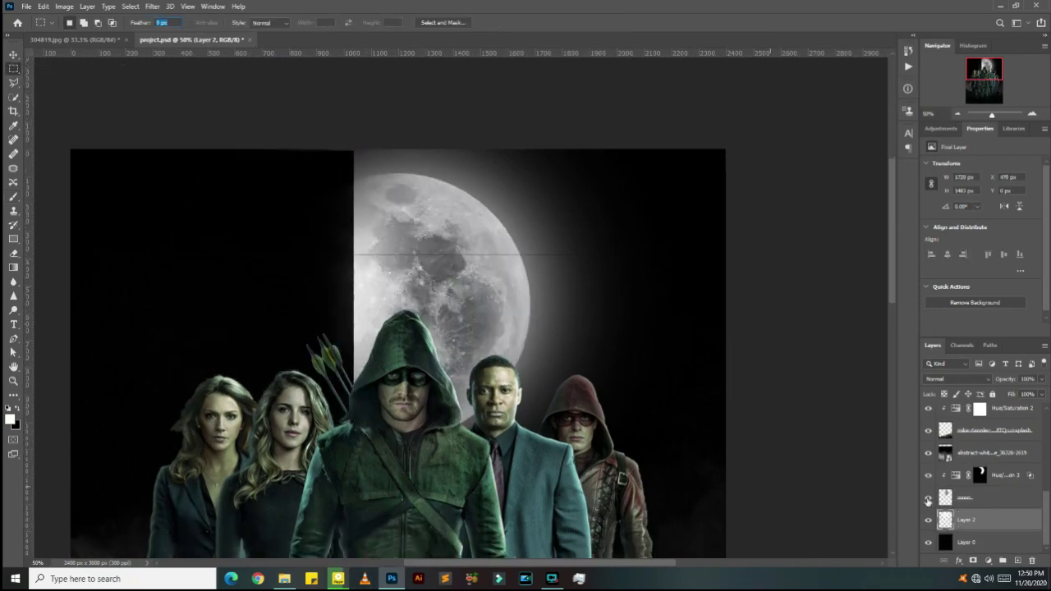
Step: Restore the glow and erase it left of the moon instead, then review the poster
key(ctrl+z)
key(ctrl+z)
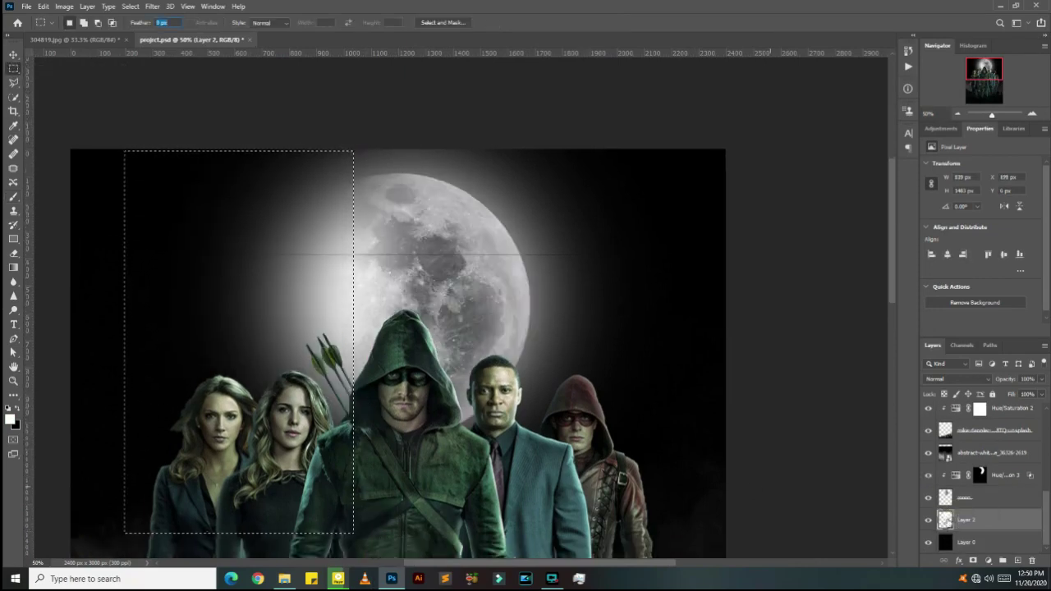
key(ctrl+d)
key(e)
mouse_move(93, 235)
mouse_down()
mouse_move(318, 200)
mouse_move(387, 222)
mouse_move(340, 351)
mouse_up()
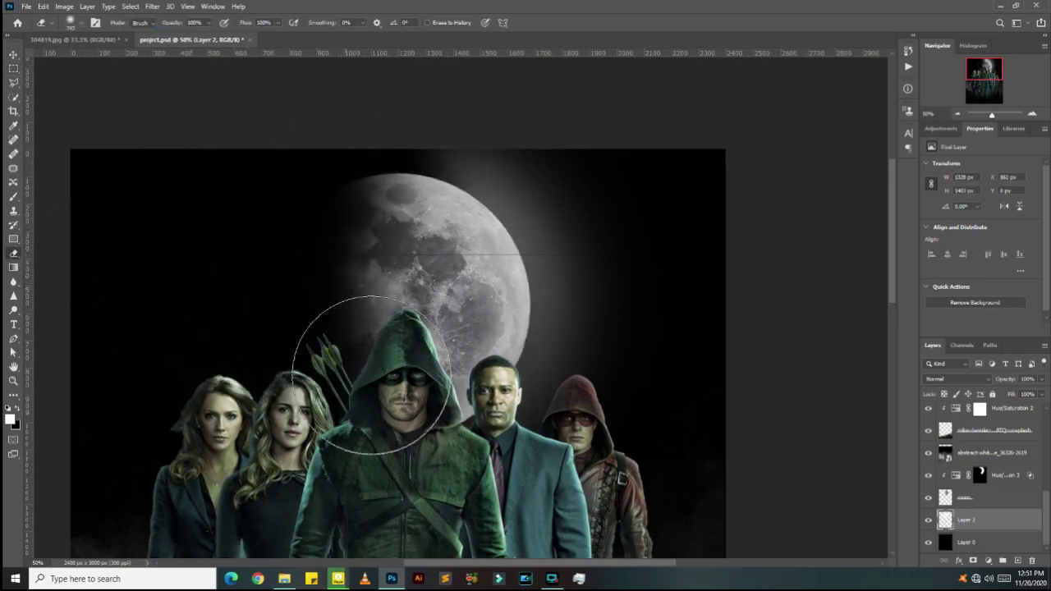
key(b)
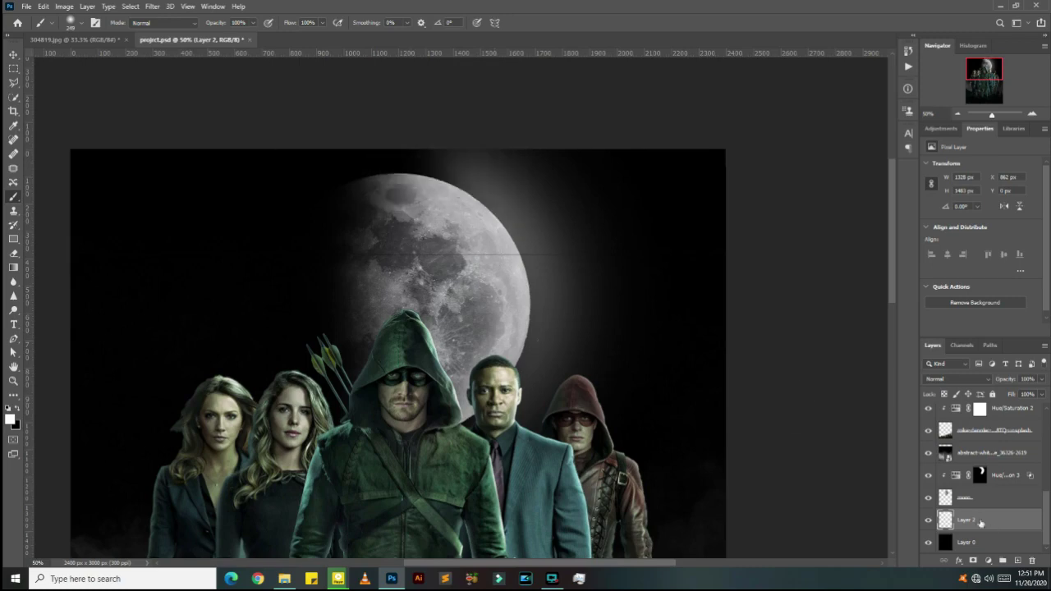
click(956, 114)
scroll(468, 410, down, 3)
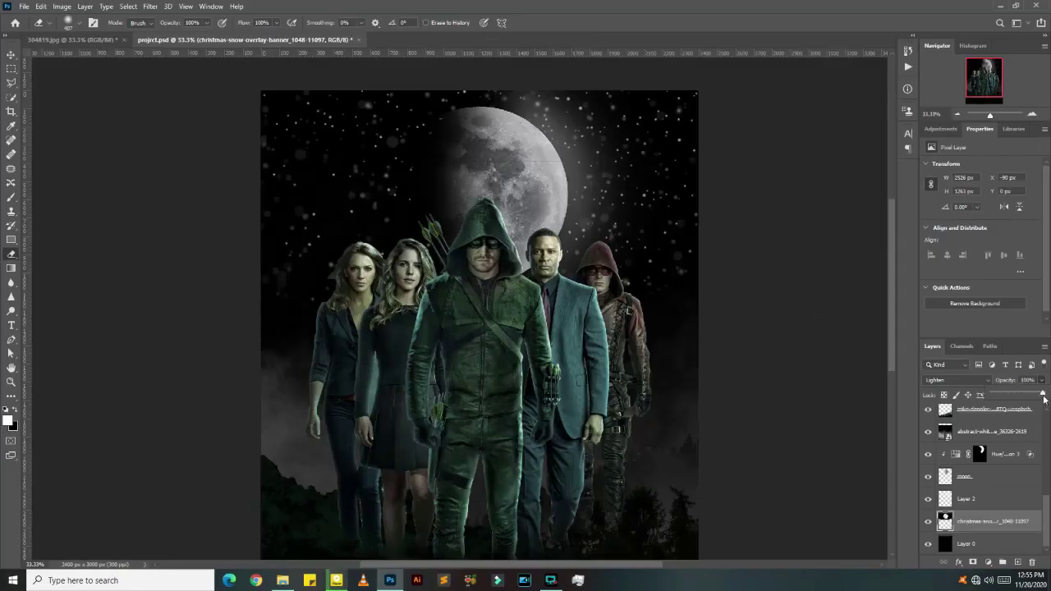
click(956, 114)
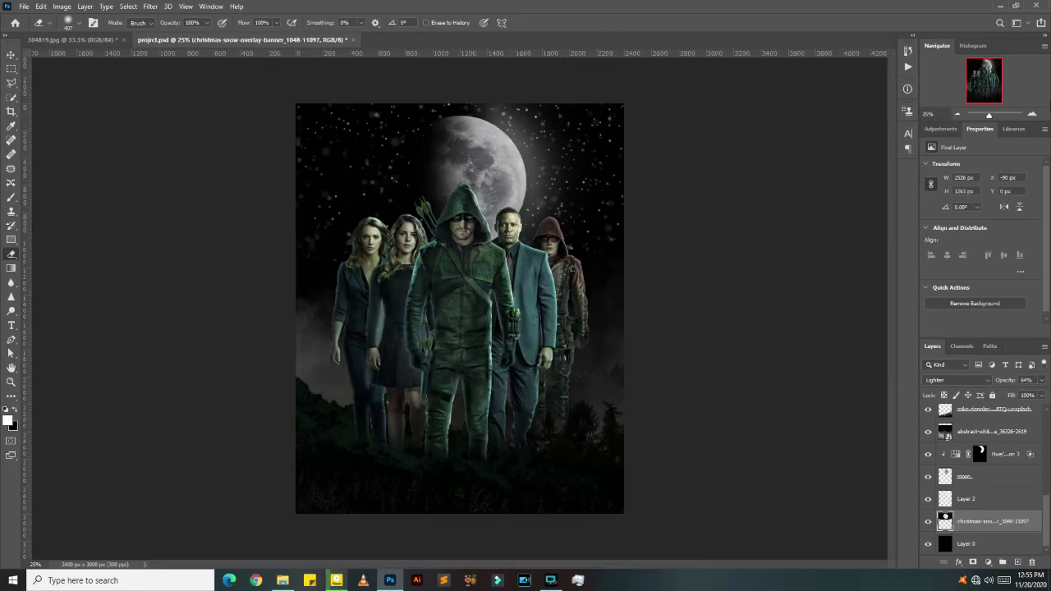
click(1032, 115)
Step: Paint a huge soft green glow over the upper-left sky, trying and undoing a white stroke
click(956, 115)
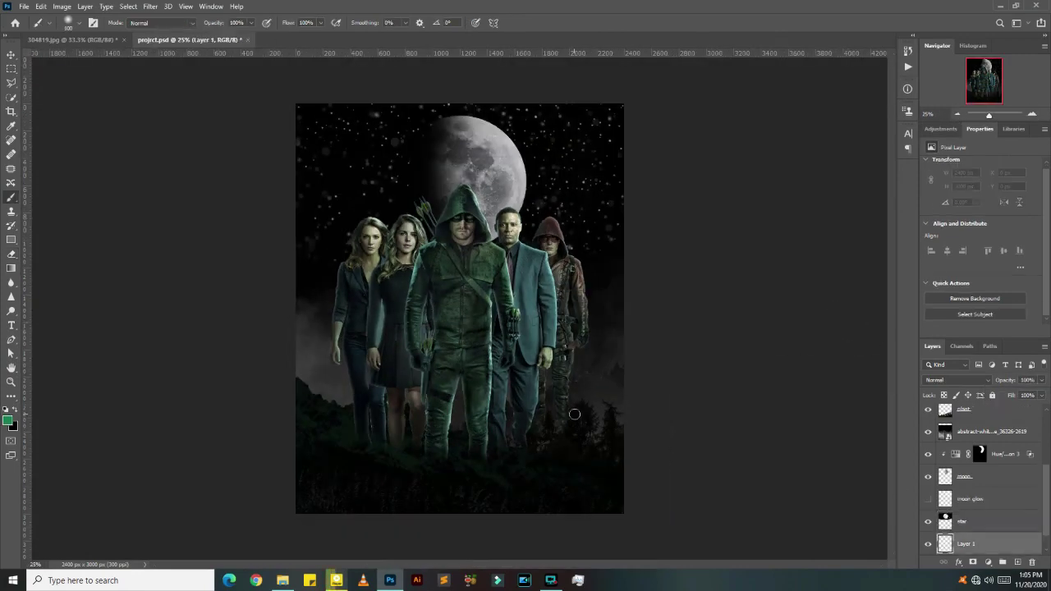
key(bracketright)
key(bracketright)
key(bracketright)
key(bracketright)
key(bracketright)
key(bracketright)
click(210, 271)
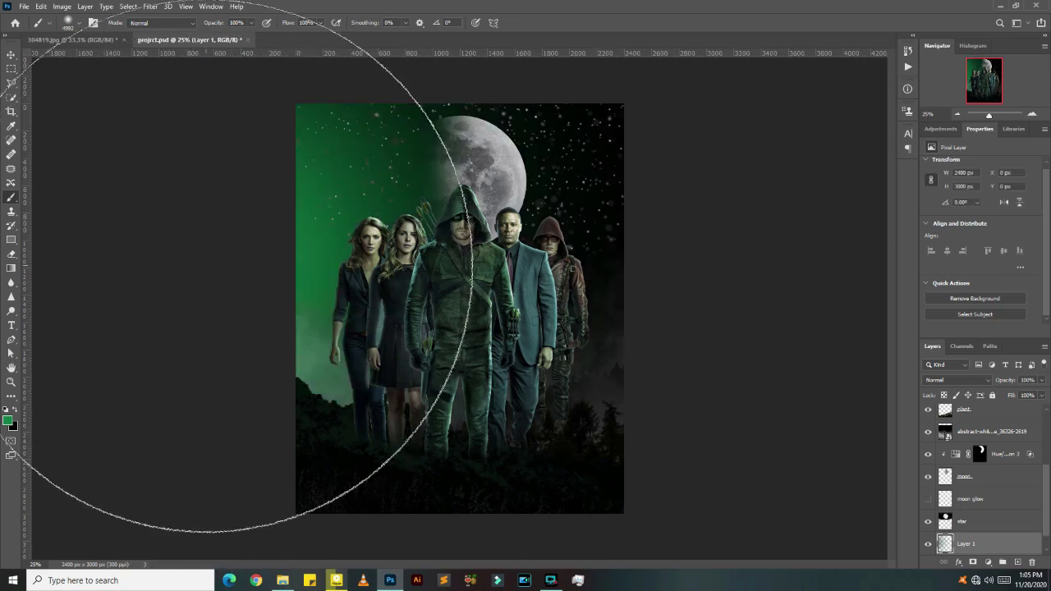
click(8, 420)
click(887, 137)
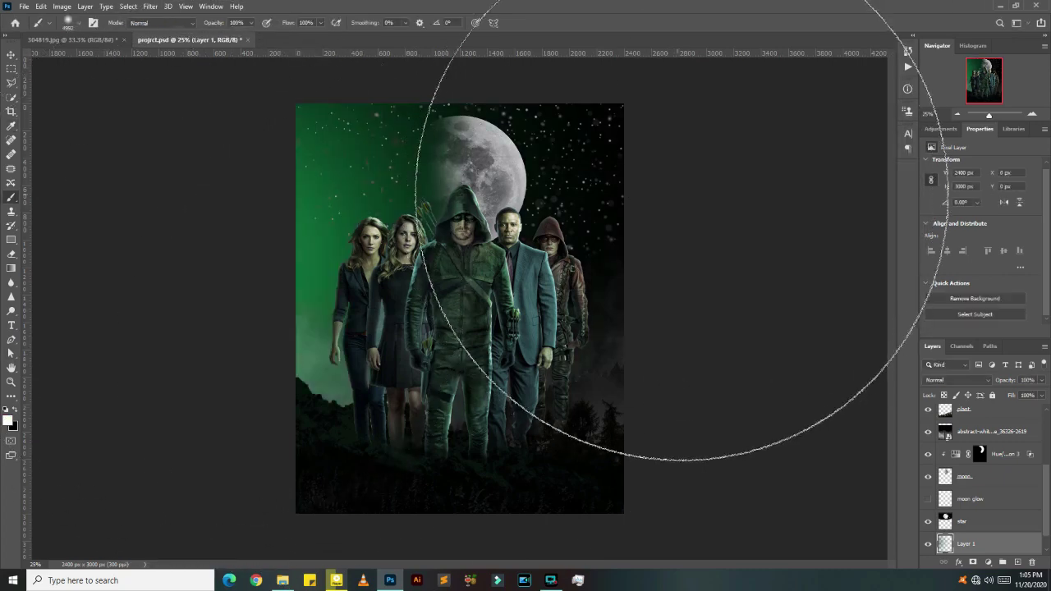
click(688, 197)
key(ctrl+z)
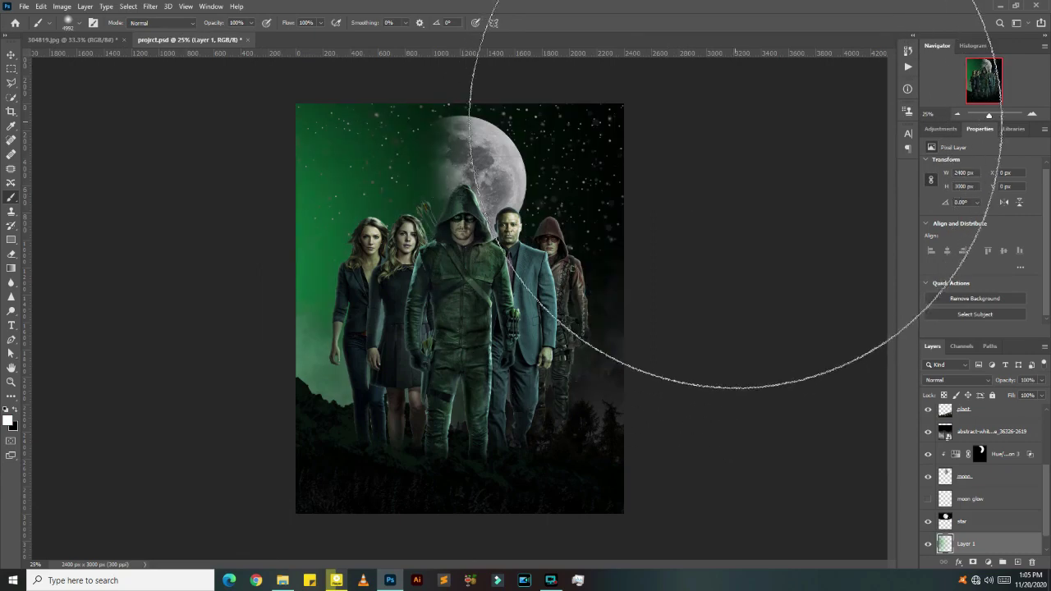
Step: Set Layer 1 to Screen blending and lower its opacity
key(v)
click(957, 380)
click(956, 386)
click(1041, 380)
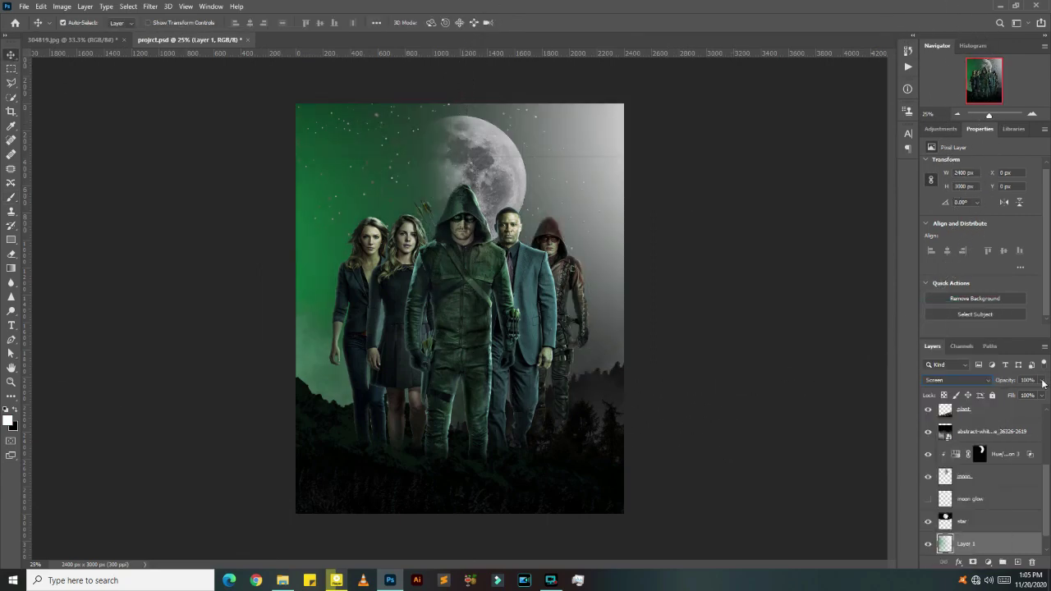
drag(1041, 394, 1011, 397)
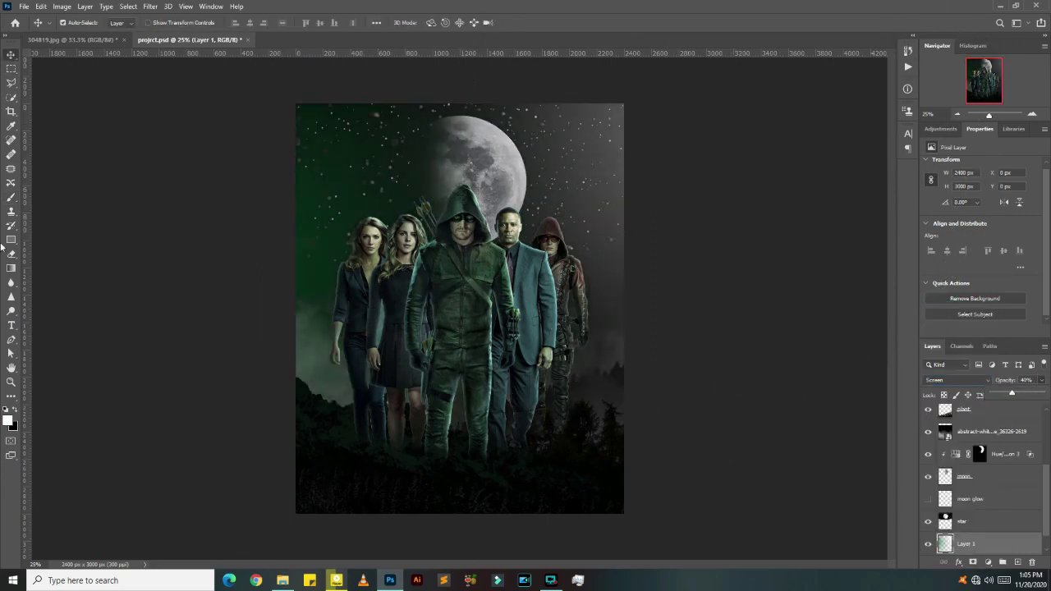
Step: Reselect dark green as the paint colour and resize the soft brush
key(b)
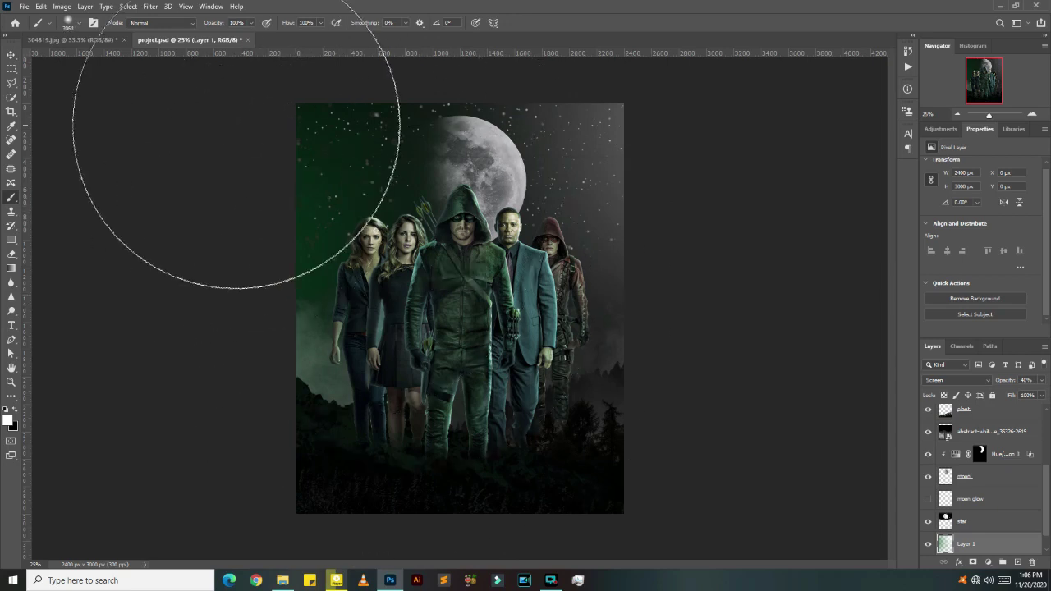
click(8, 421)
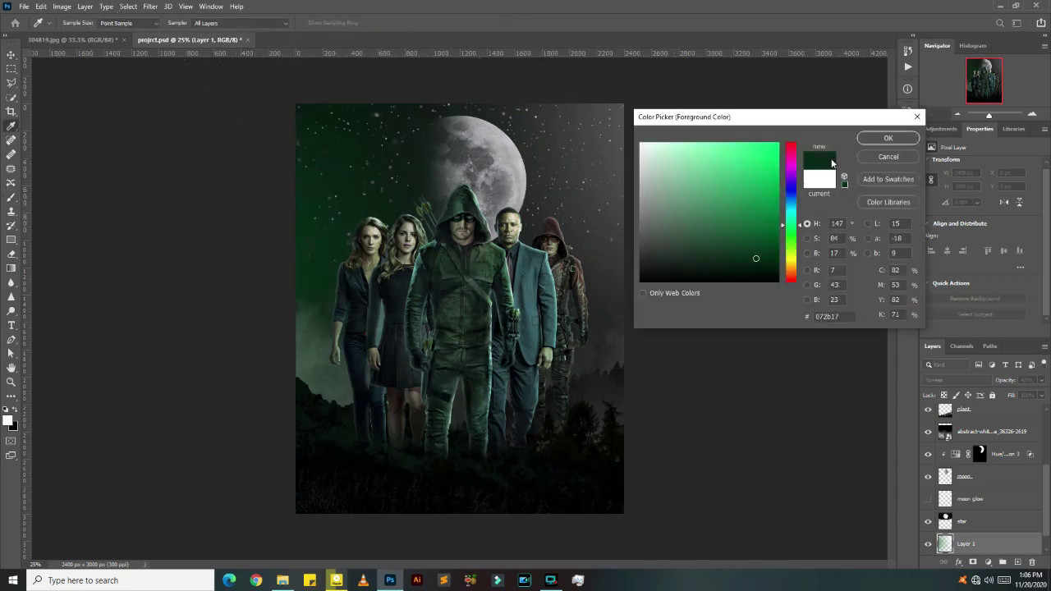
click(887, 139)
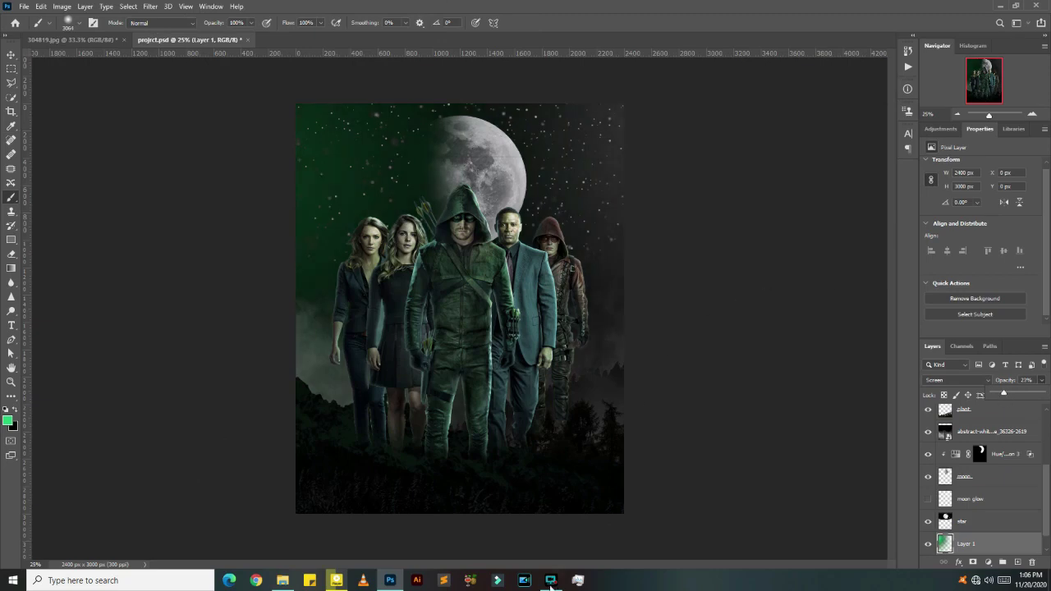
alt+right_click(525, 309)
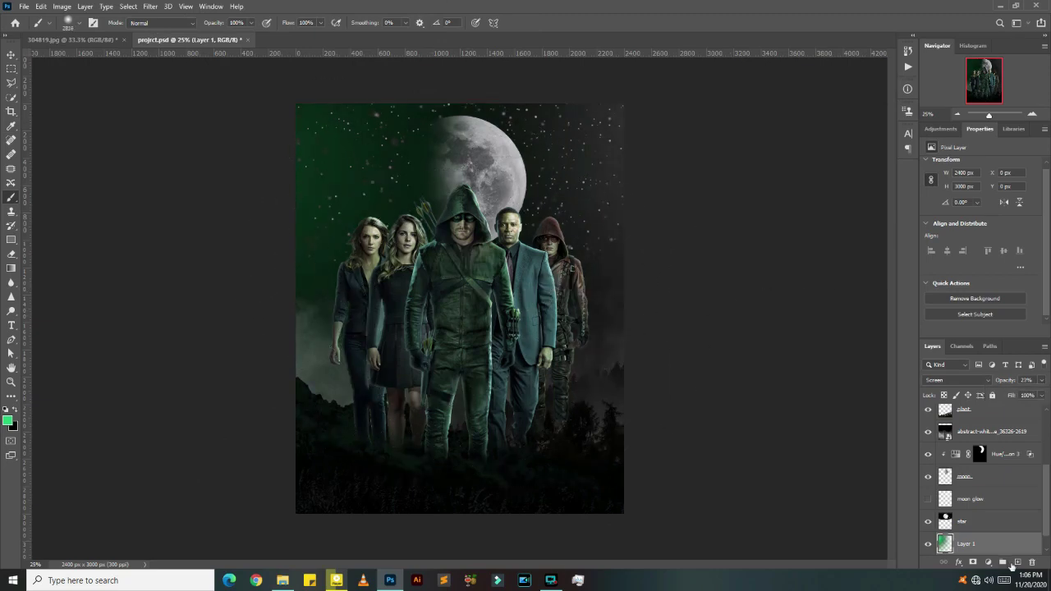
Step: Dab a large white glow at the centre on a new layer and lower it to about 46% opacity
click(8, 419)
click(896, 145)
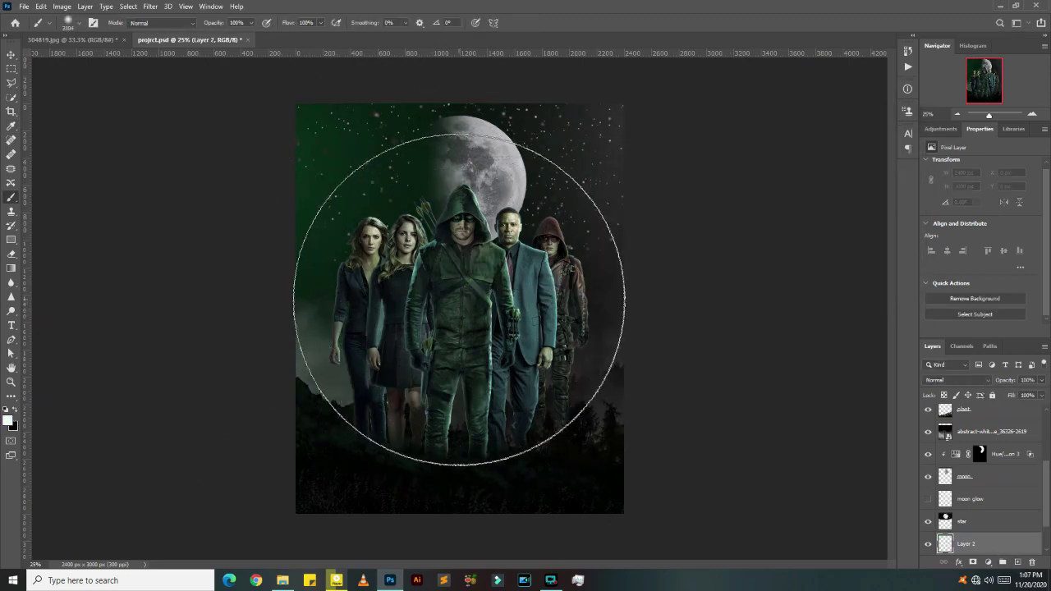
click(460, 299)
click(1041, 380)
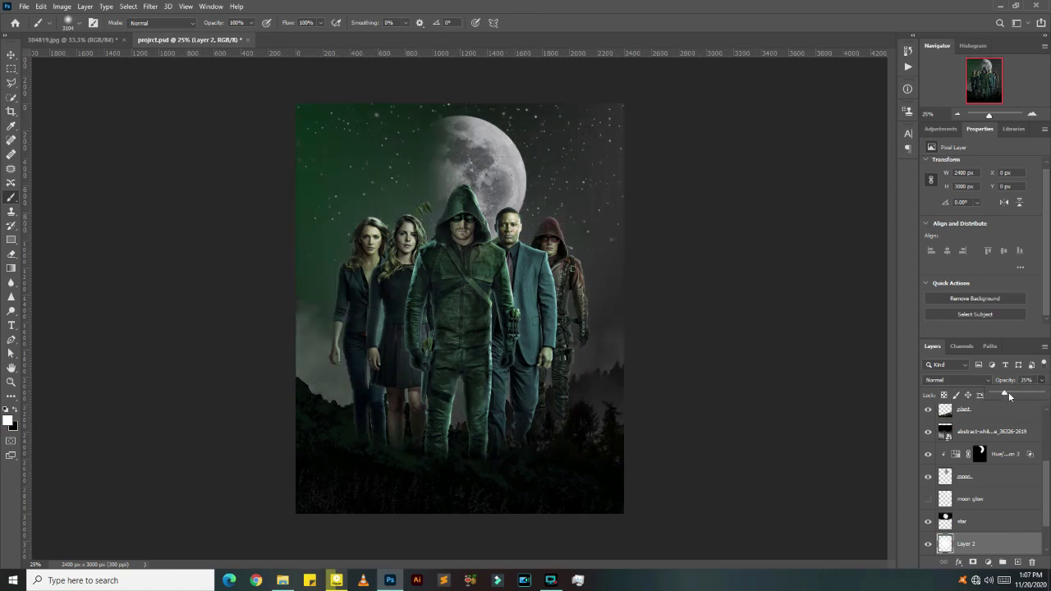
drag(1039, 395, 1018, 395)
Step: Hide the green tint layer to inspect the glow up close, shrinking the brush
scroll(930, 542, down, 2)
click(928, 522)
key(ctrl+plus)
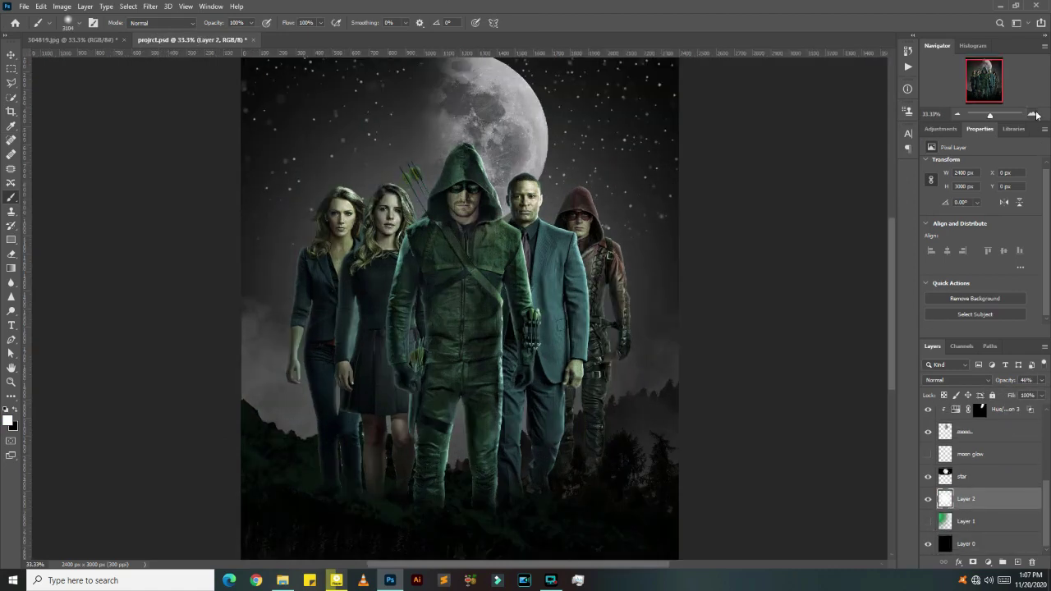
key(ctrl+plus)
drag(772, 336, 771, 330)
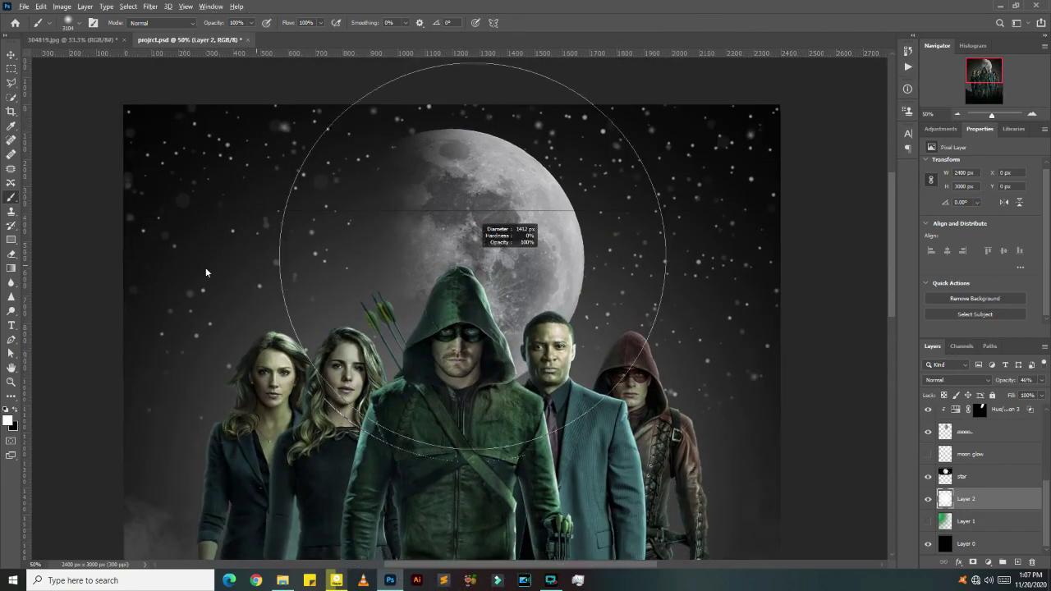
drag(410, 259, 427, 265)
key(ctrl+minus)
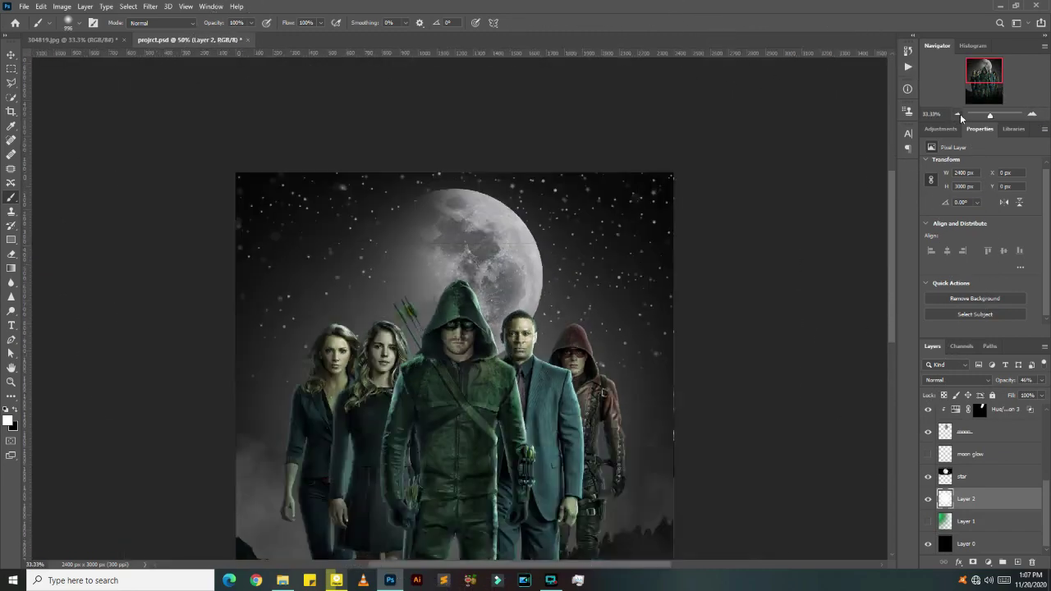
key(ctrl+minus)
Step: Show the green tint Layer 1 again and lower its opacity further
click(928, 522)
click(929, 523)
click(966, 522)
click(1041, 381)
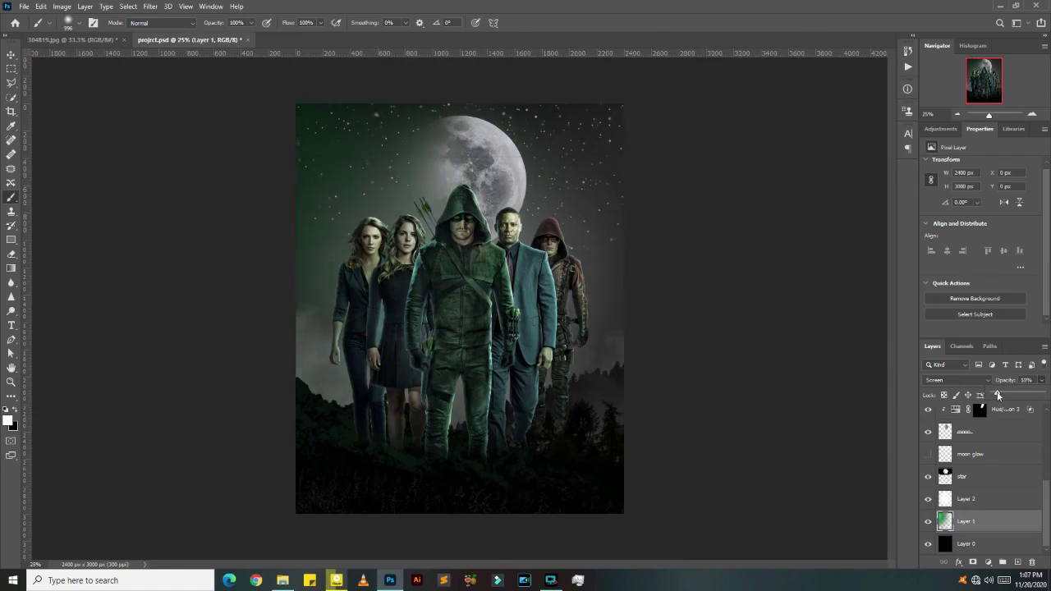
drag(1027, 395, 995, 396)
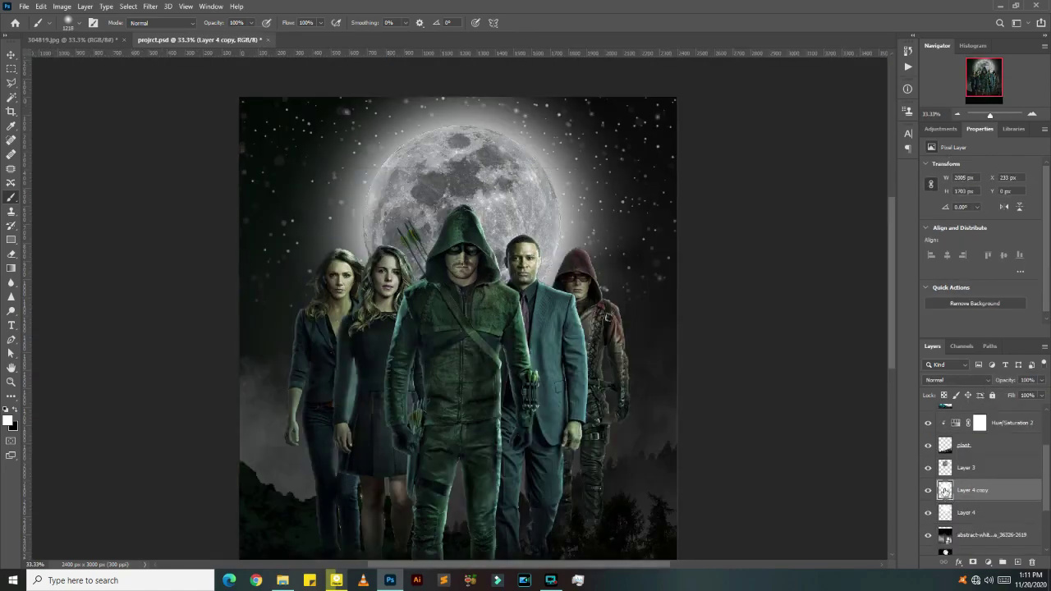
Step: Move Layer 4 copy above Layer 3, scale it down and fade it to about 51% opacity
drag(944, 490, 944, 461)
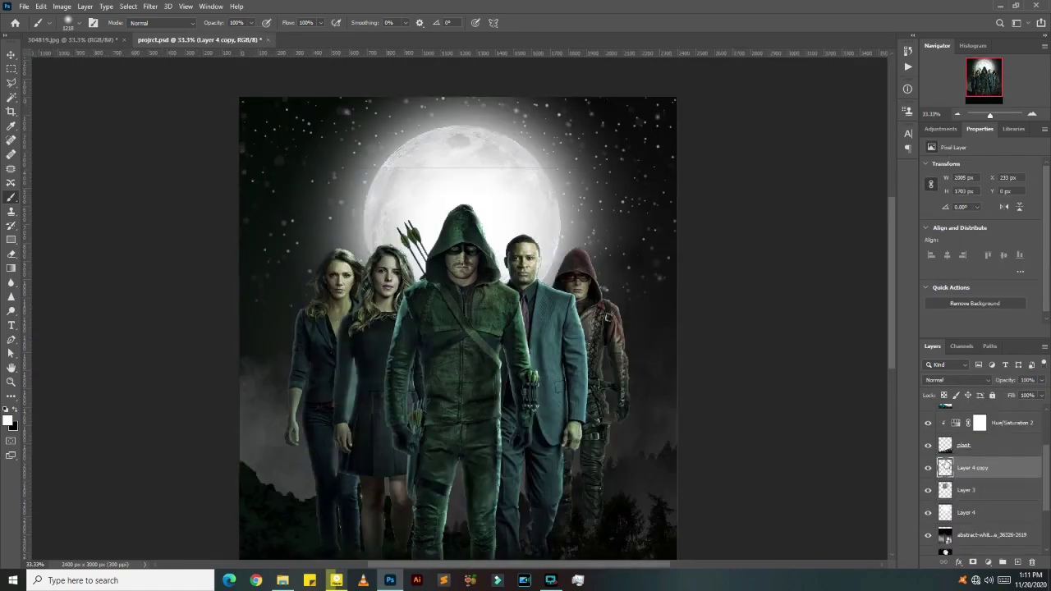
key(ctrl+t)
drag(465, 408, 481, 369)
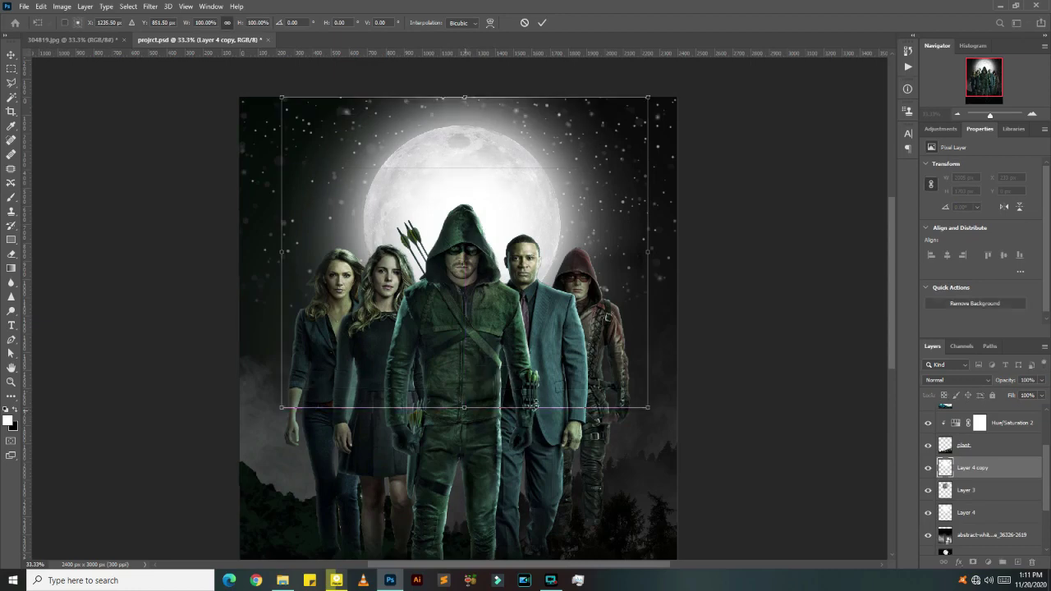
drag(646, 369, 589, 359)
key(Return)
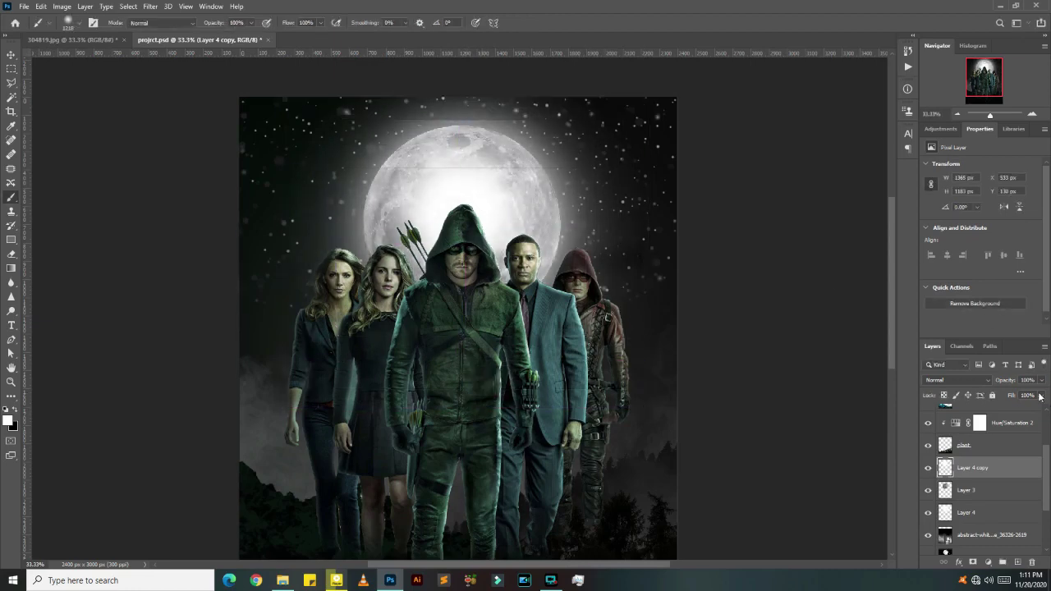
drag(1041, 380, 1010, 392)
Step: Group Layer 4 copy, Layer 3 and Layer 4 into a group named 'moon'
click(956, 113)
key(v)
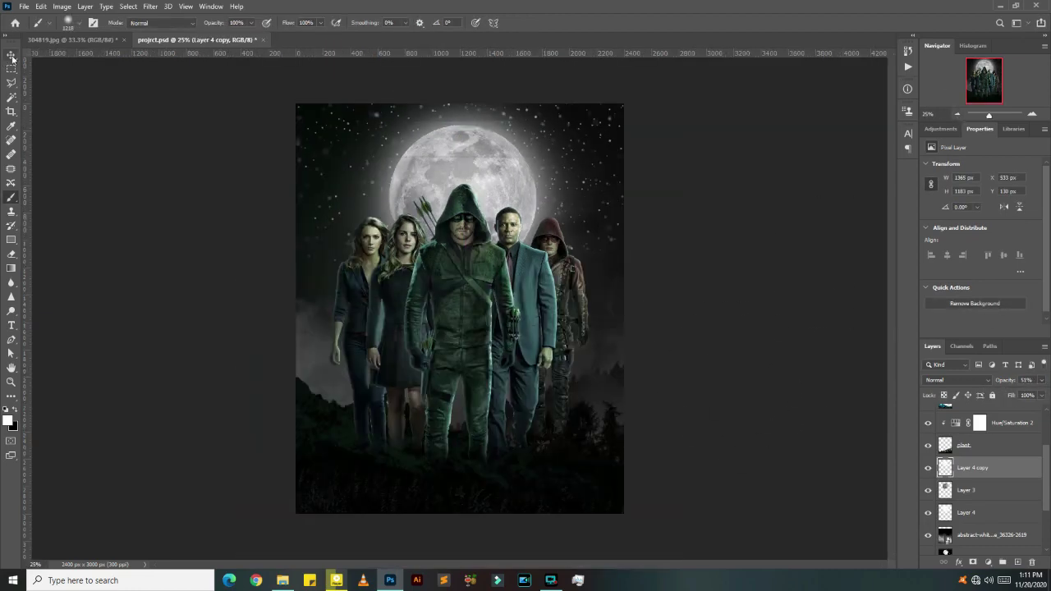
shift+click(991, 514)
key(ctrl+g)
double_click(967, 446)
text(moon)
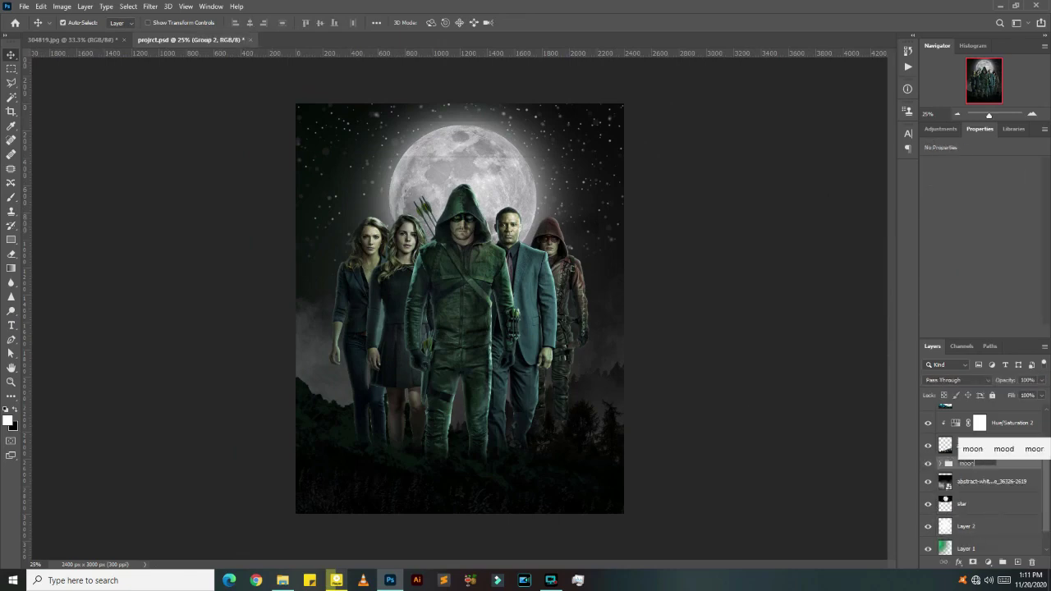
key(Return)
Step: Save the document as project.psd and zoom in on the poster
key(ctrl+s)
key(ctrl+plus)
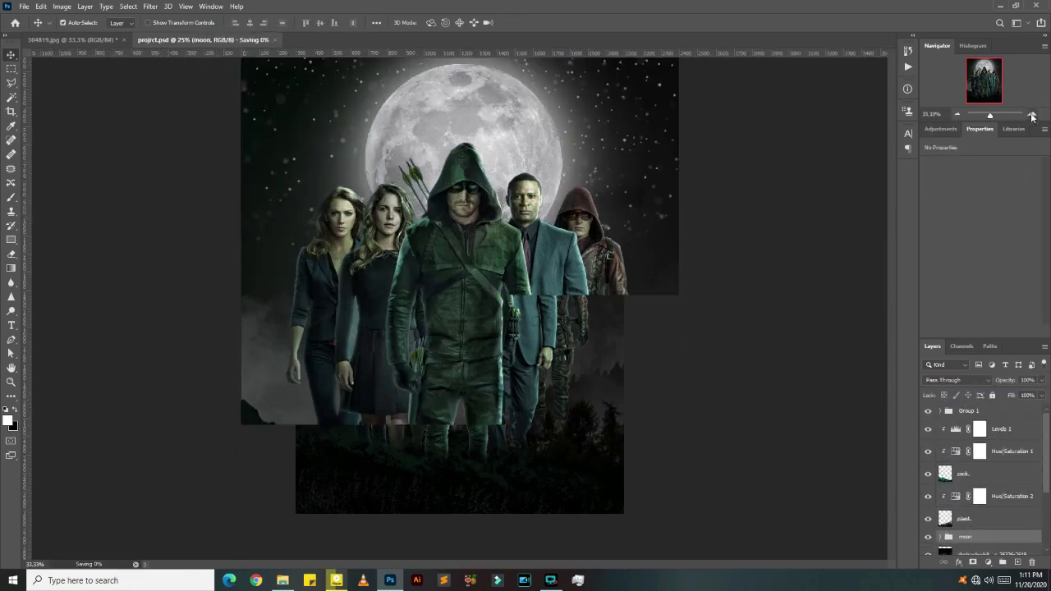
drag(892, 327, 889, 377)
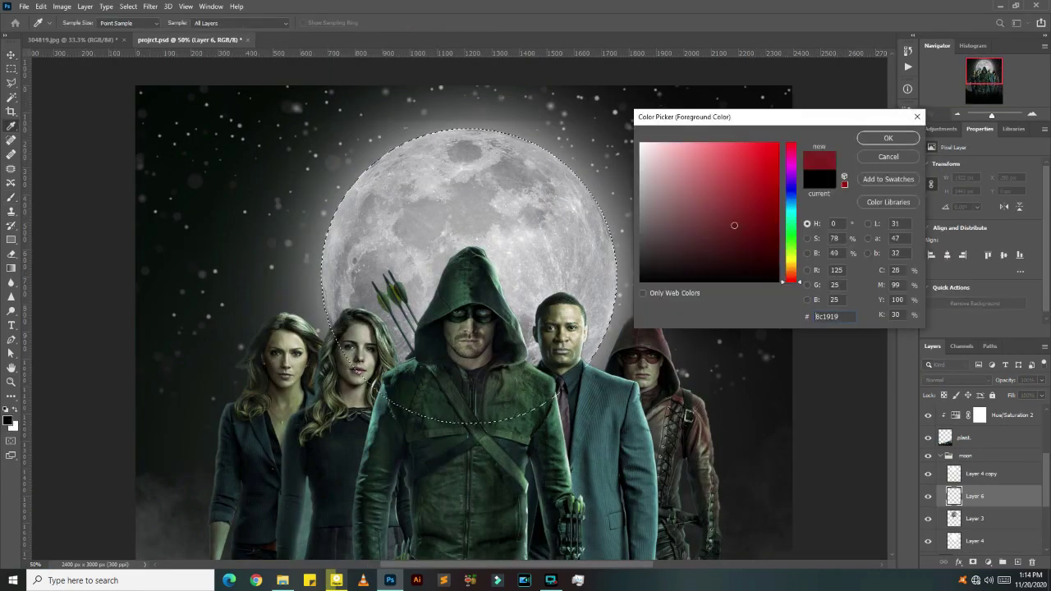
Step: Paint bright green over the moon's left side and white over its right side
click(790, 235)
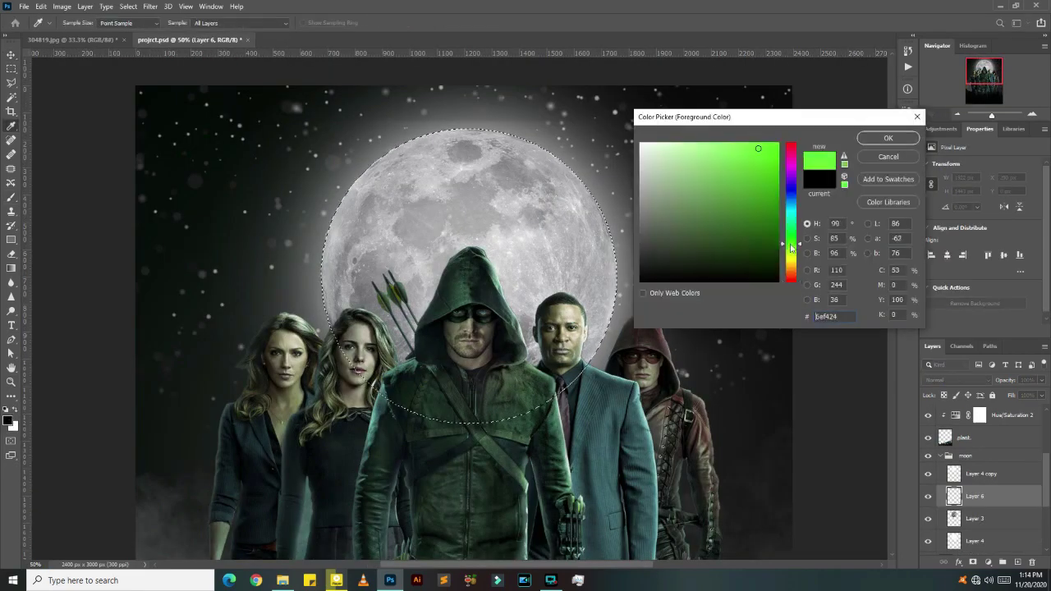
click(887, 138)
key(b)
drag(317, 176, 361, 386)
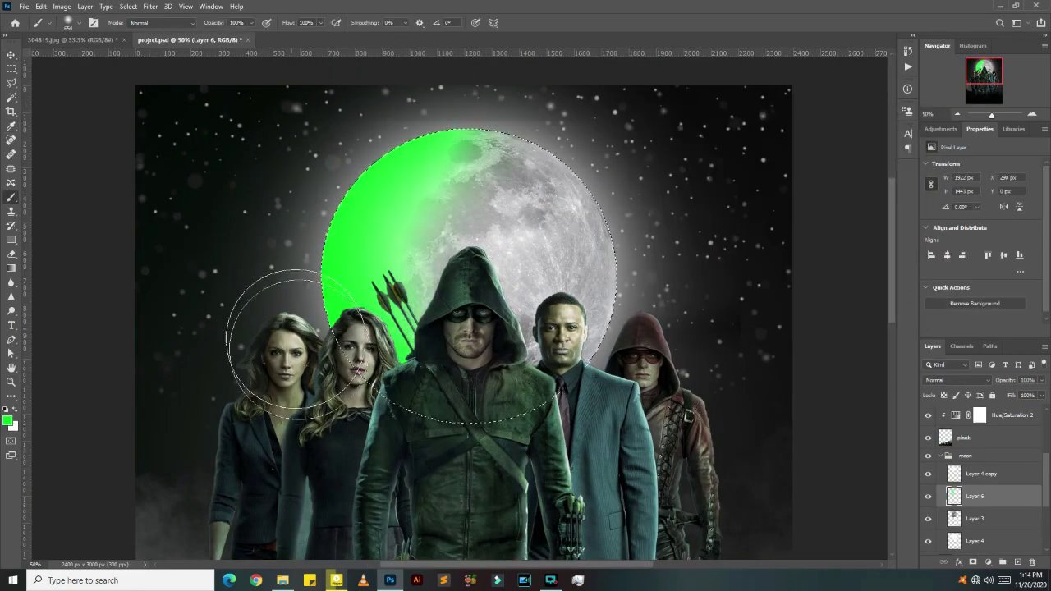
key(x)
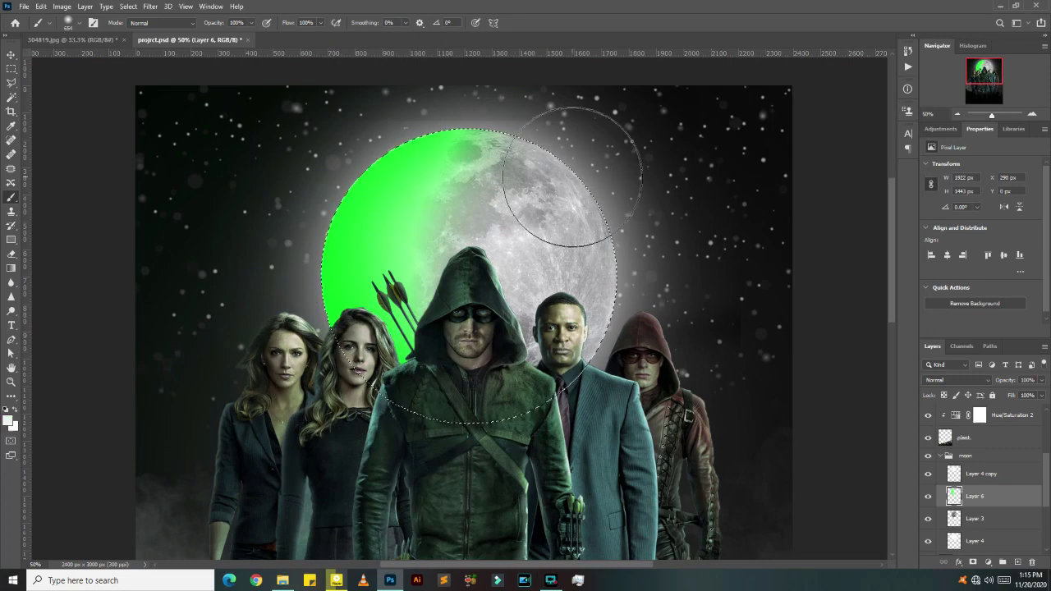
mouse_move(582, 164)
mouse_down()
mouse_move(542, 246)
mouse_move(555, 140)
mouse_up()
key(ctrl+minus)
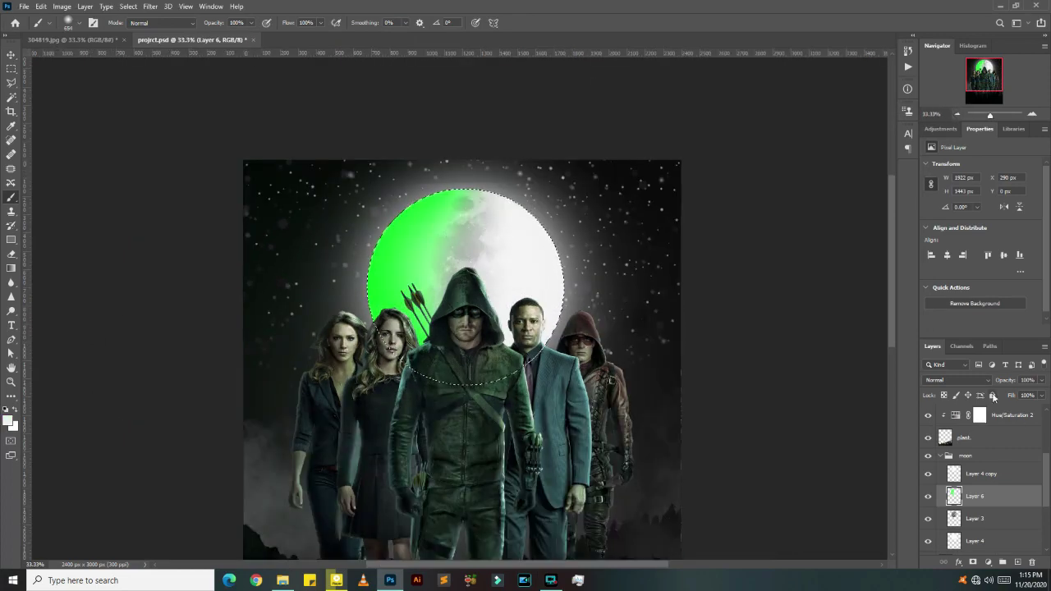
Step: Blend the green paint layer in Hard Light at 35% and adjust its Blend If slider
click(957, 380)
click(957, 380)
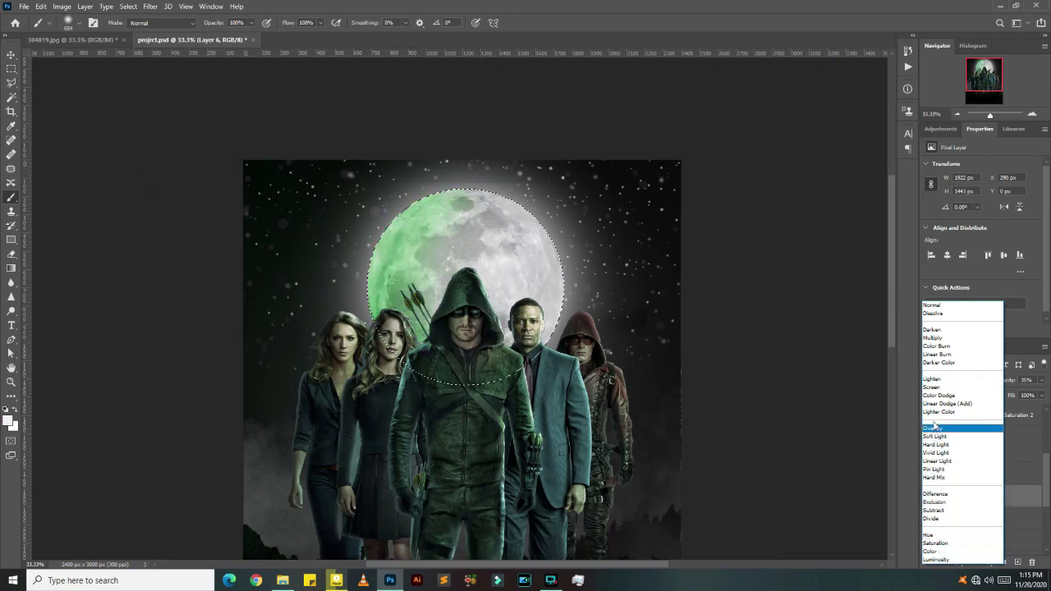
click(936, 444)
double_click(972, 505)
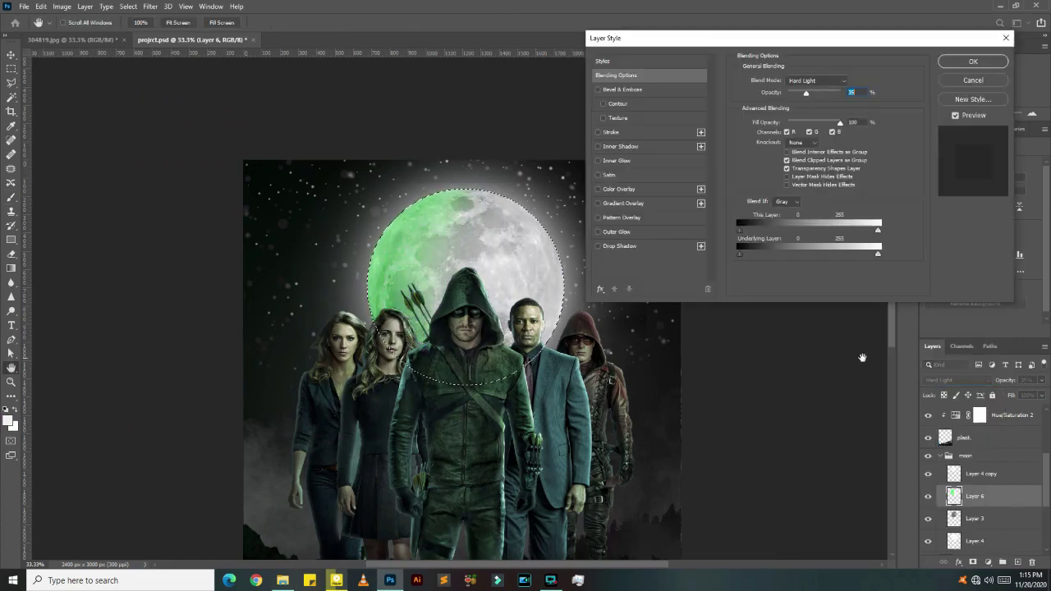
drag(809, 258, 885, 262)
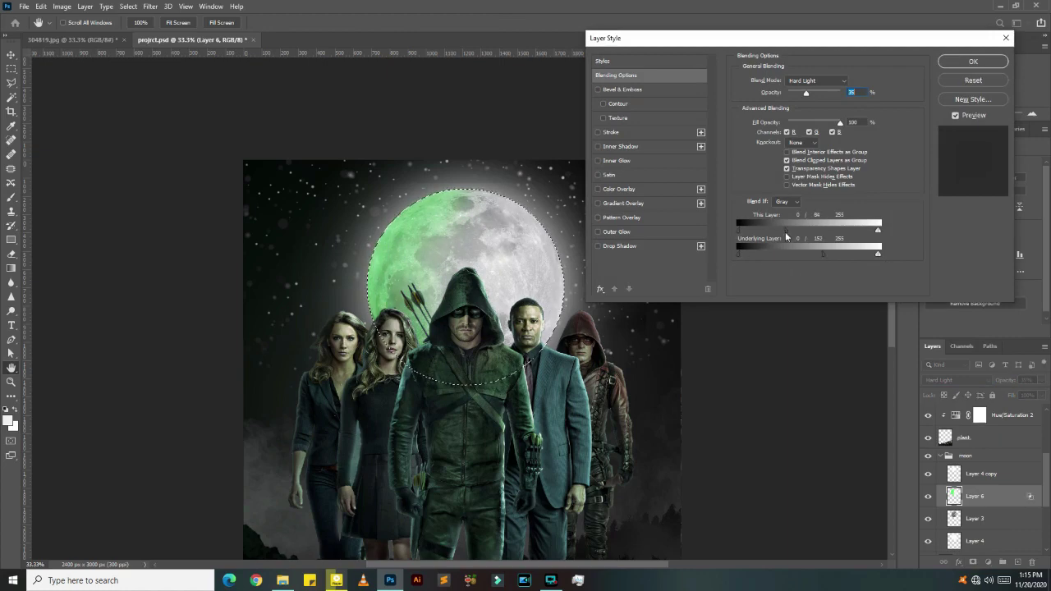
key(Return)
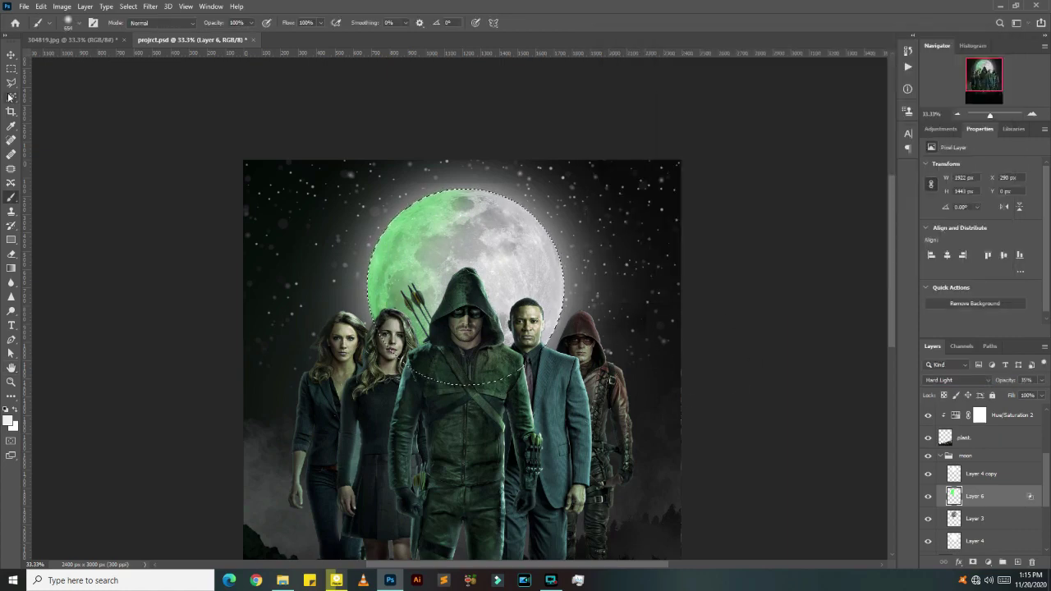
Step: Deselect the moon and compare the poster with and without the green tint
right_click(383, 262)
click(406, 273)
click(958, 113)
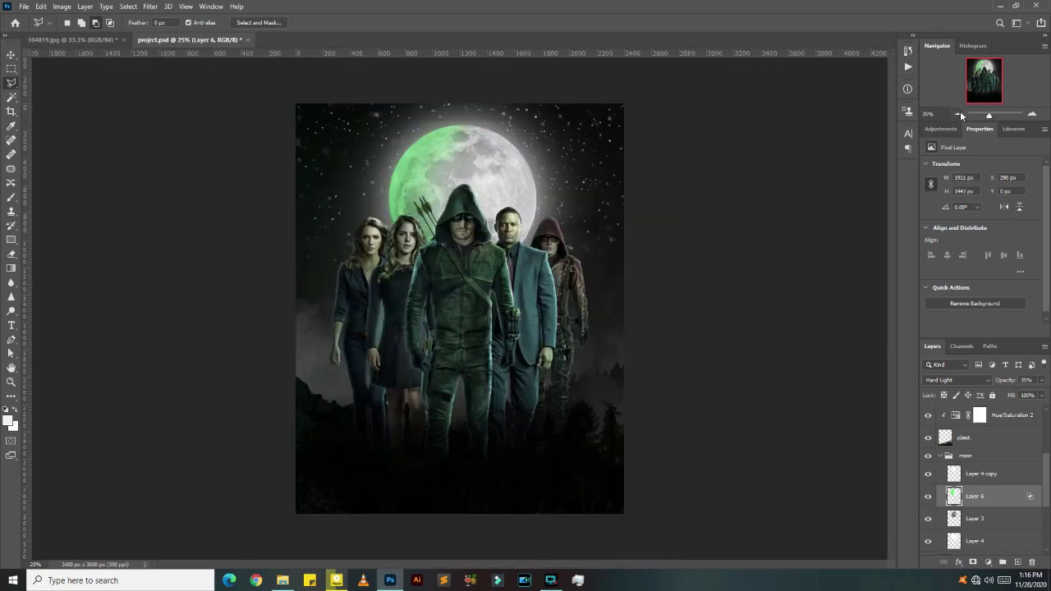
click(1032, 116)
key(b)
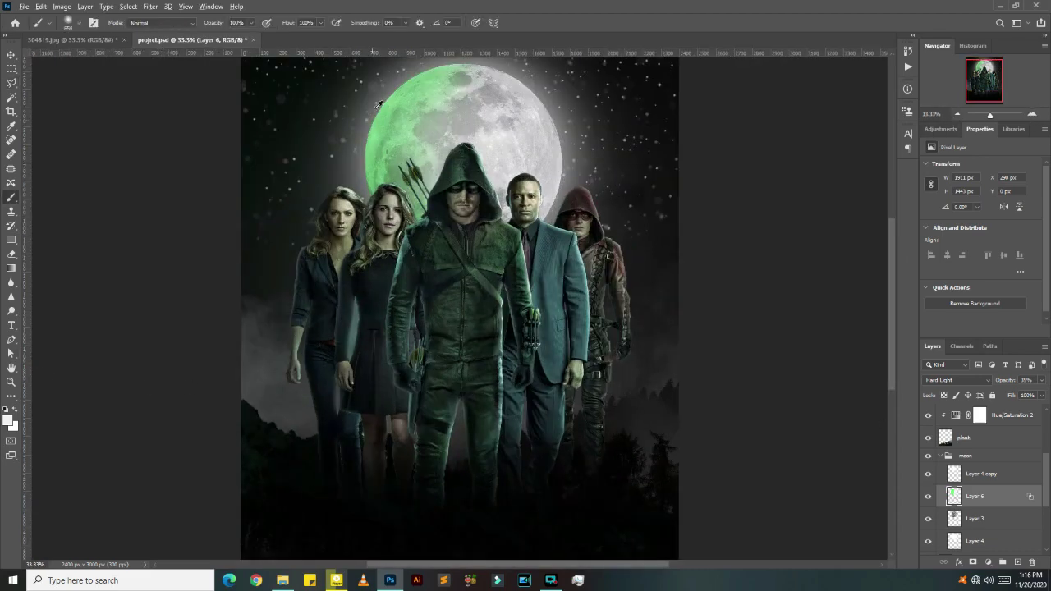
key(bracketright)
key(bracketright)
key(ctrl+z)
key(ctrl+shift+z)
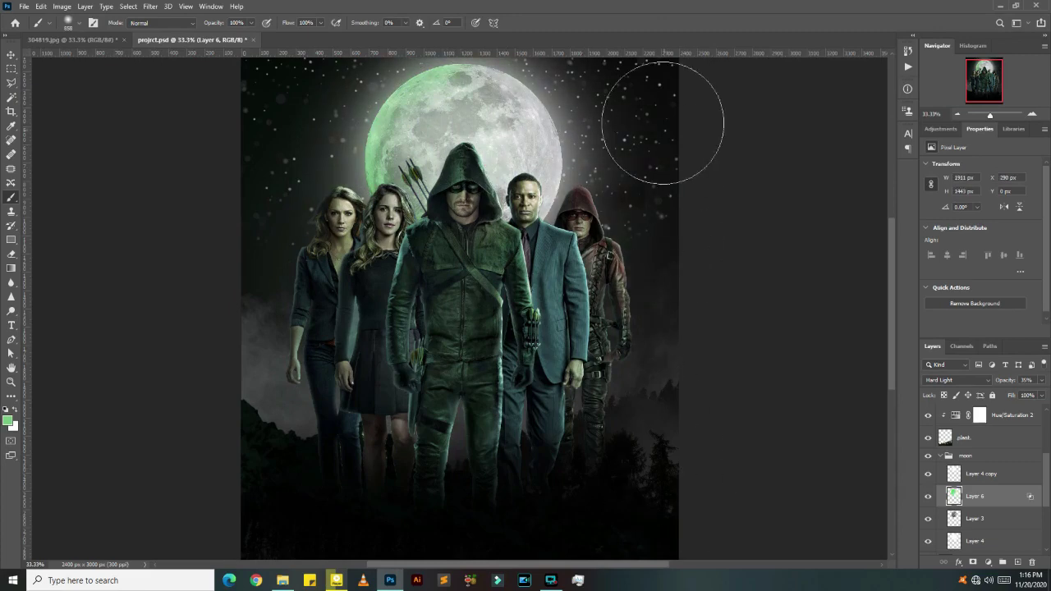
key(ctrl+minus)
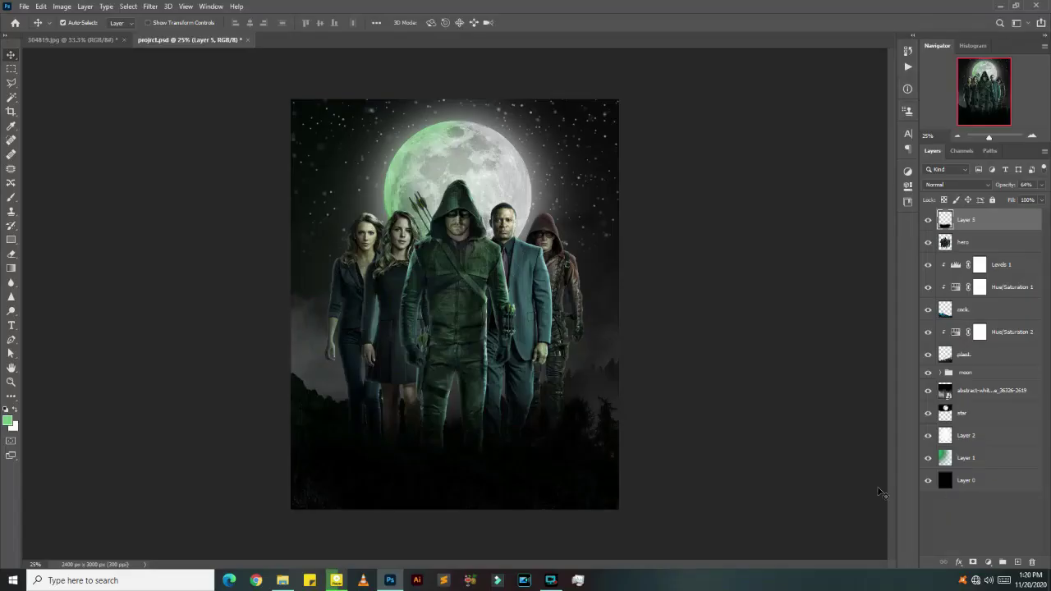
Step: Commit the ARROW title, then enlarge it and centre it near the poster's bottom
key(t)
click(362, 419)
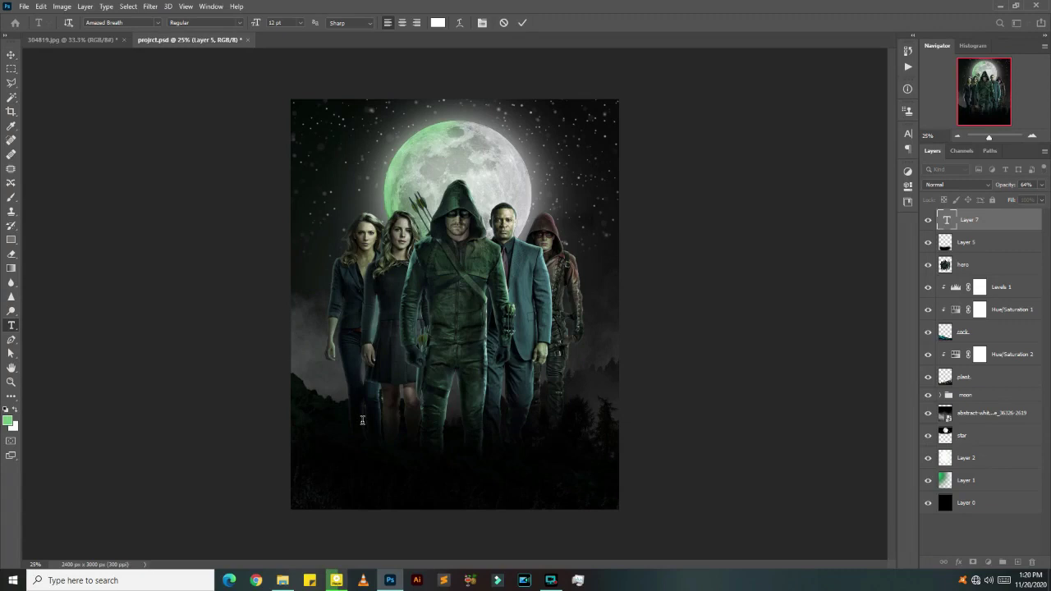
click(10, 54)
key(ctrl+t)
mouse_move(375, 424)
mouse_down()
mouse_move(439, 429)
mouse_move(443, 418)
mouse_up()
mouse_move(439, 497)
mouse_down()
mouse_move(457, 417)
mouse_move(451, 448)
mouse_up()
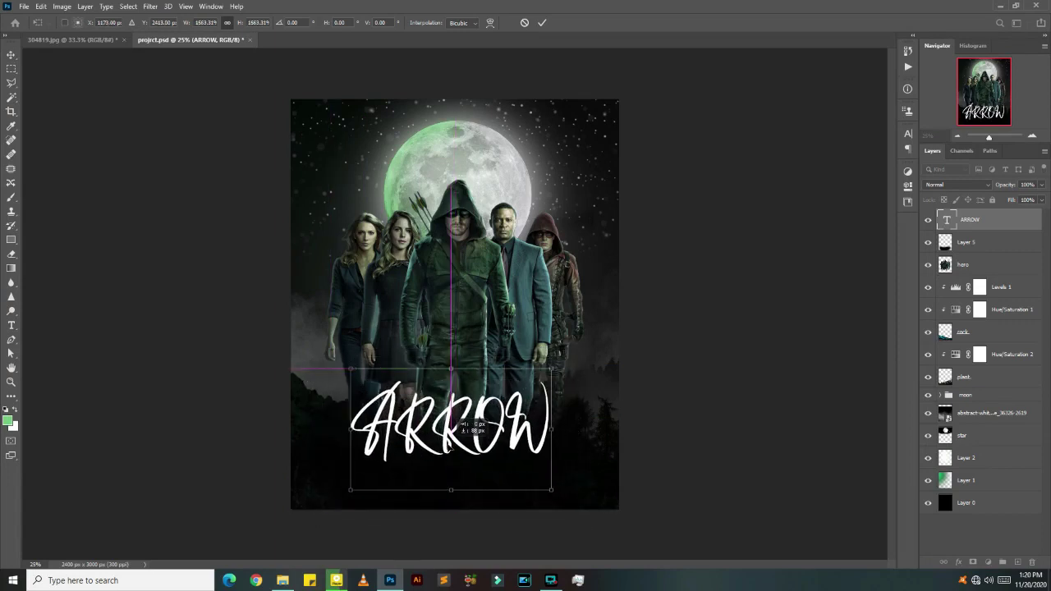
drag(449, 488, 452, 501)
key(Return)
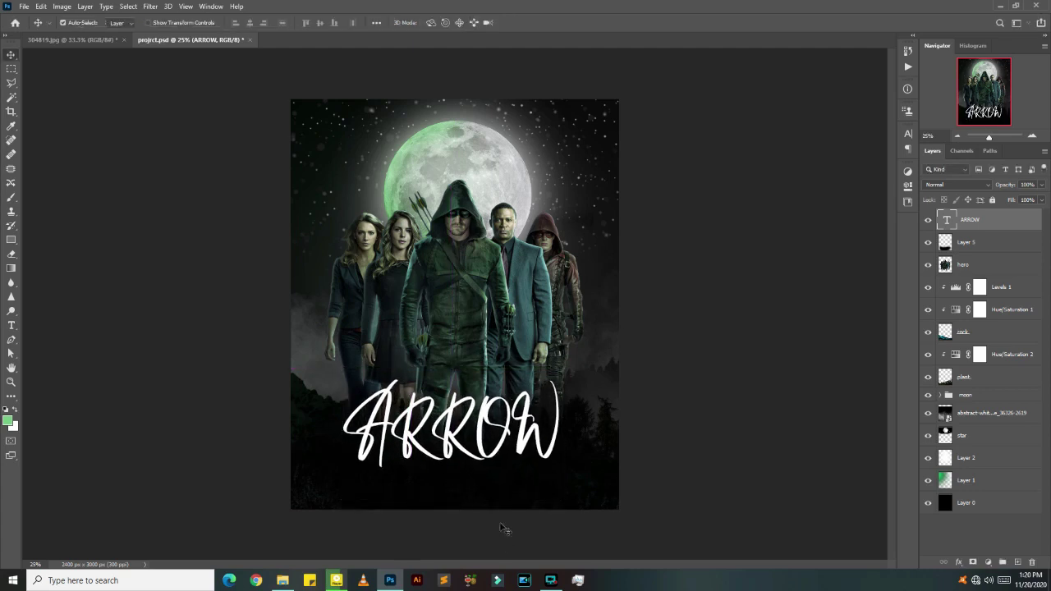
Step: Nudge the ARROW title slightly higher and start a new text layer above it
drag(490, 465, 491, 459)
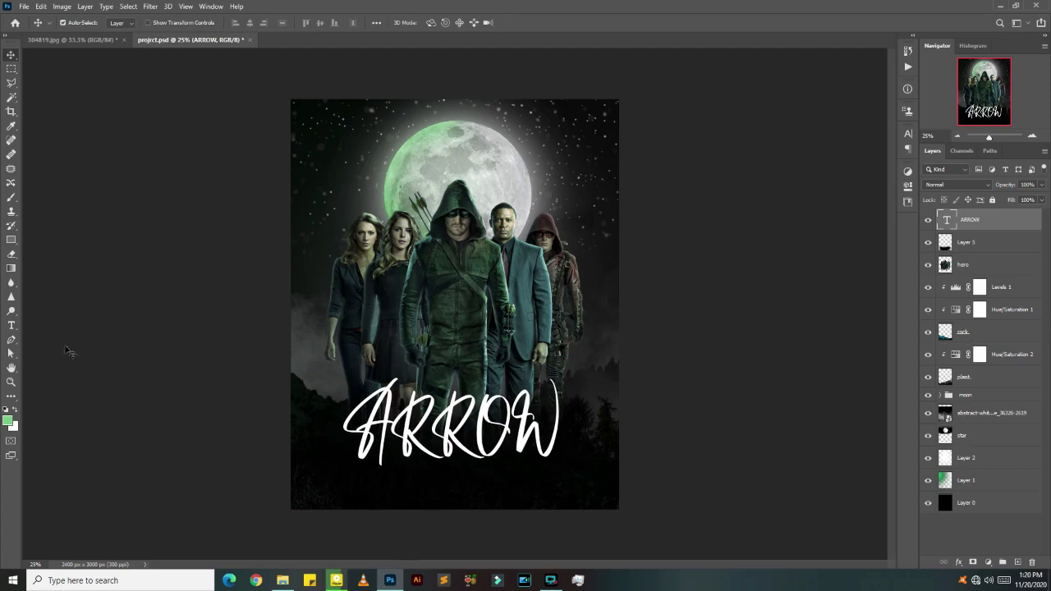
key(t)
click(389, 480)
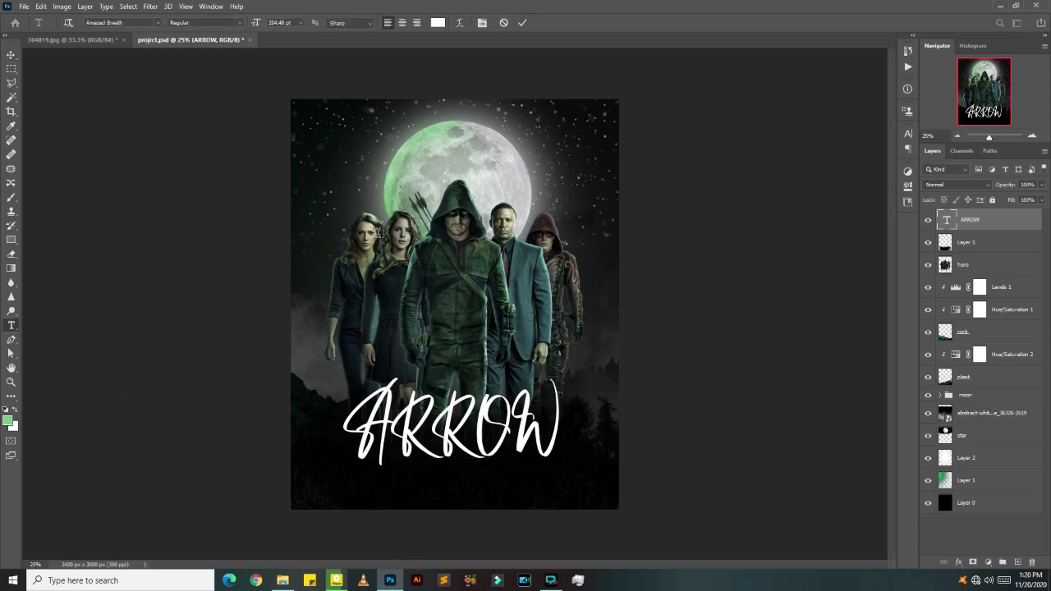
click(439, 439)
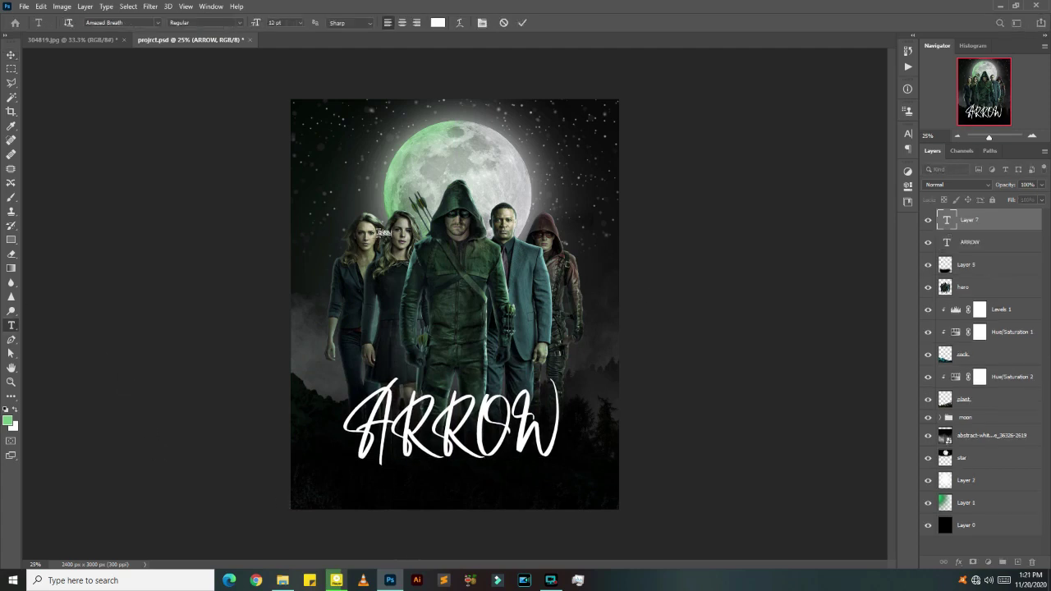
Step: Commit the SEASON 7 text, then scale it up and place it below the ARROW title
key(ctrl+Return)
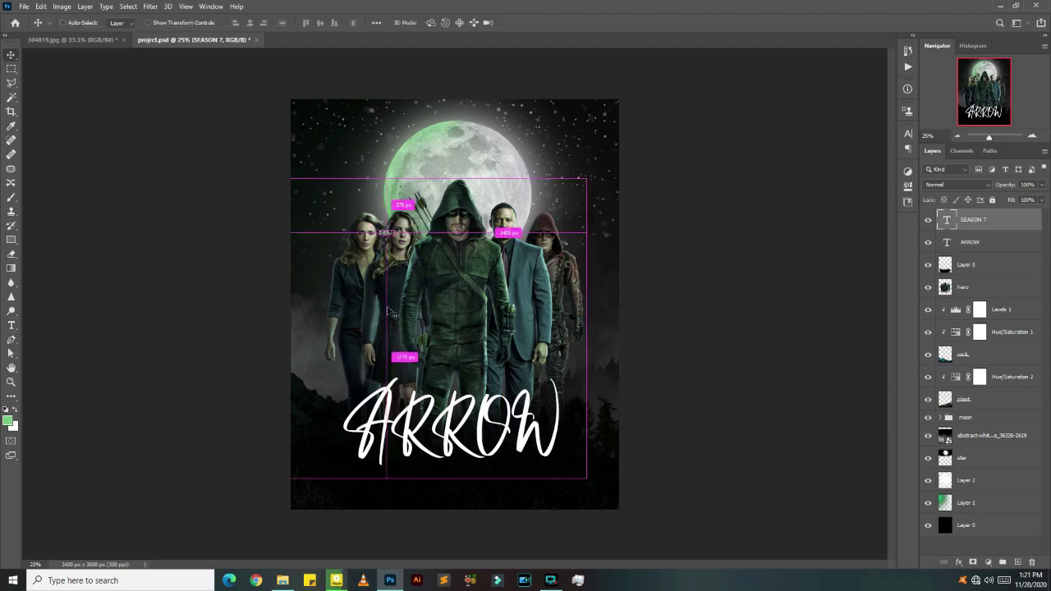
key(ctrl+t)
drag(389, 240, 463, 304)
drag(397, 292, 460, 475)
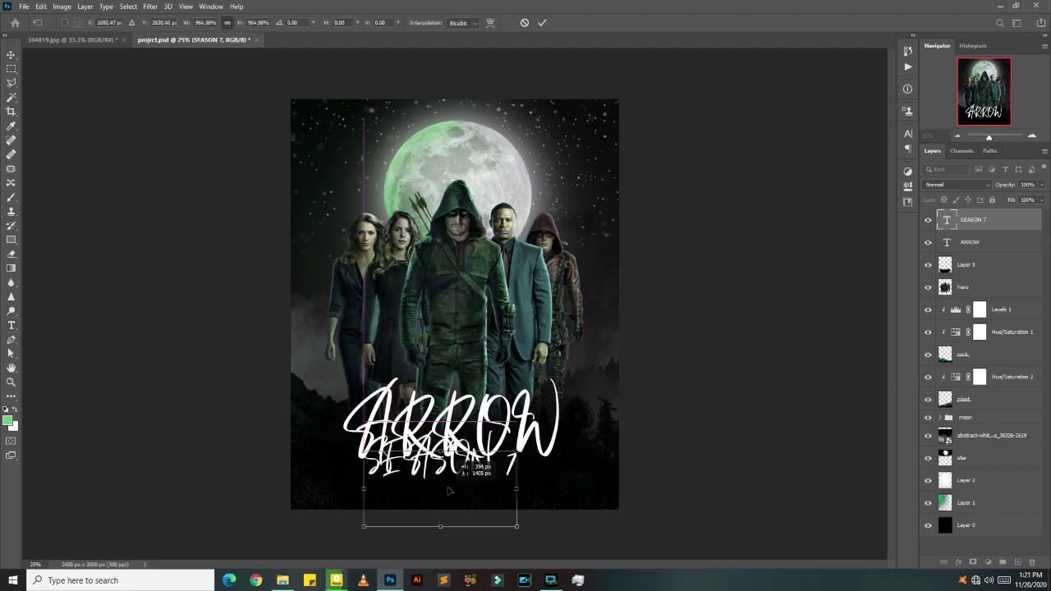
drag(443, 528, 448, 509)
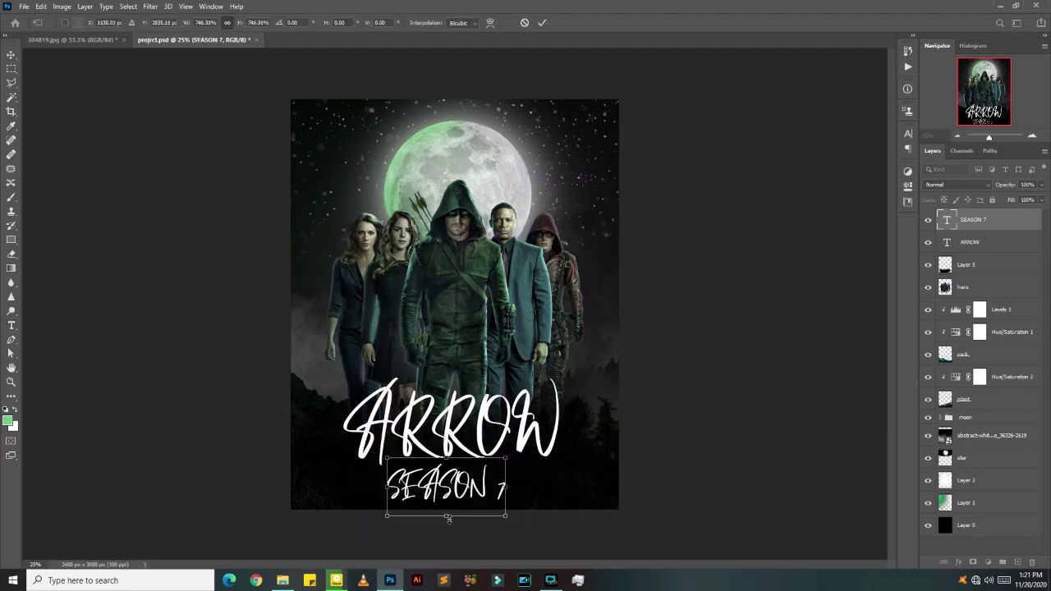
key(Return)
Step: Change the SEASON 7 text's font to Arial and commit it
double_click(459, 484)
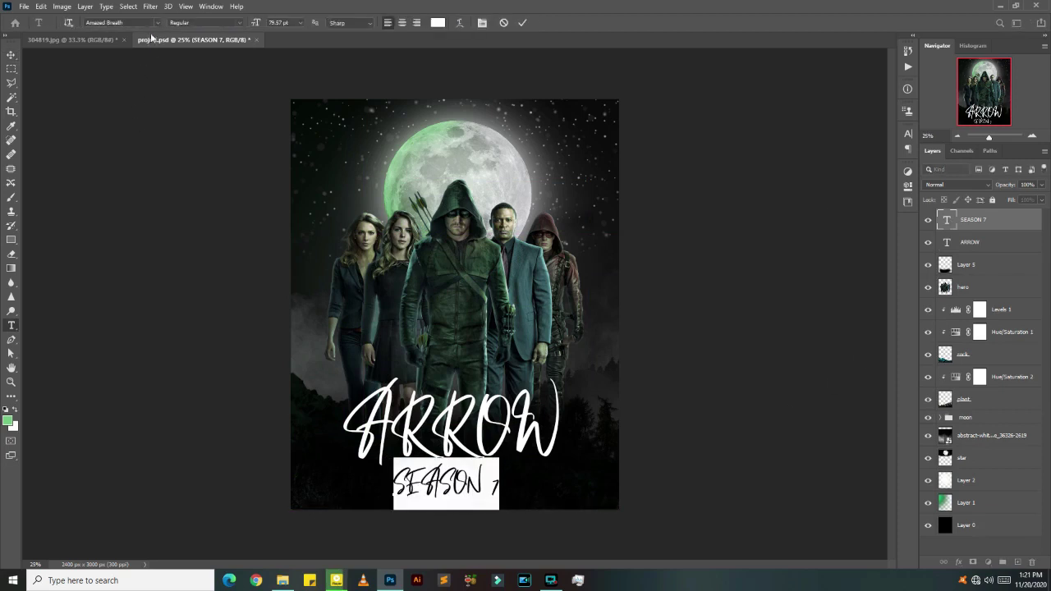
click(157, 23)
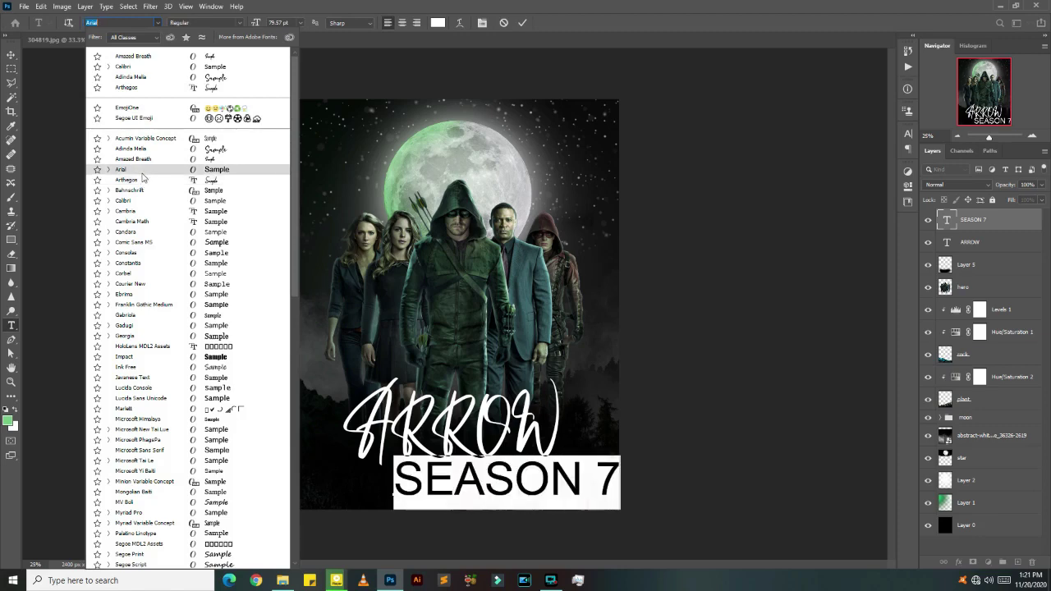
click(130, 169)
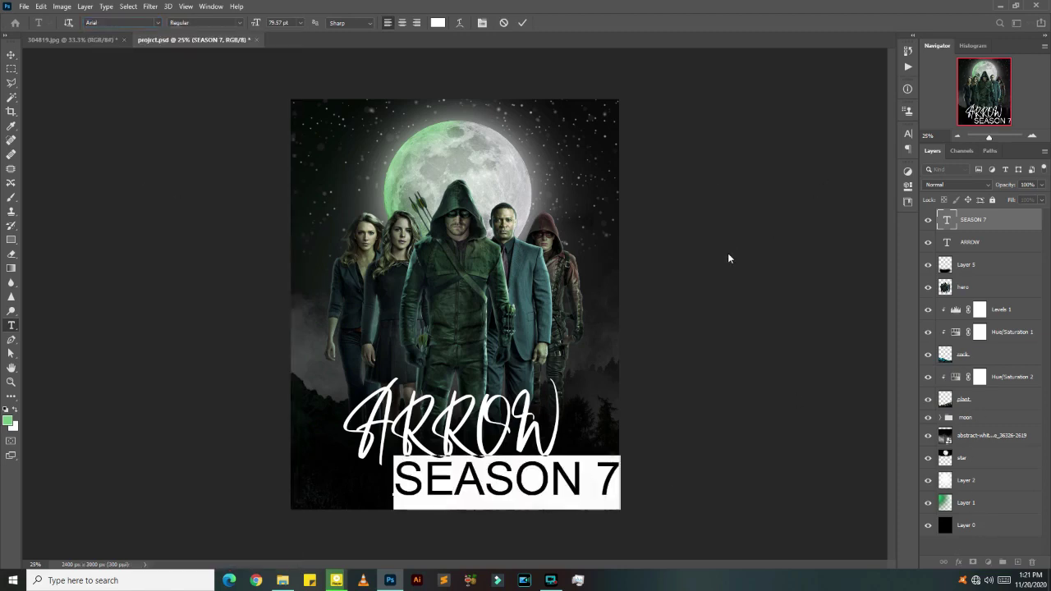
key(BackSpace)
key(ctrl+z)
key(ctrl+Return)
Step: Shift SEASON 7 left and shrink it to 42% beneath the title
key(v)
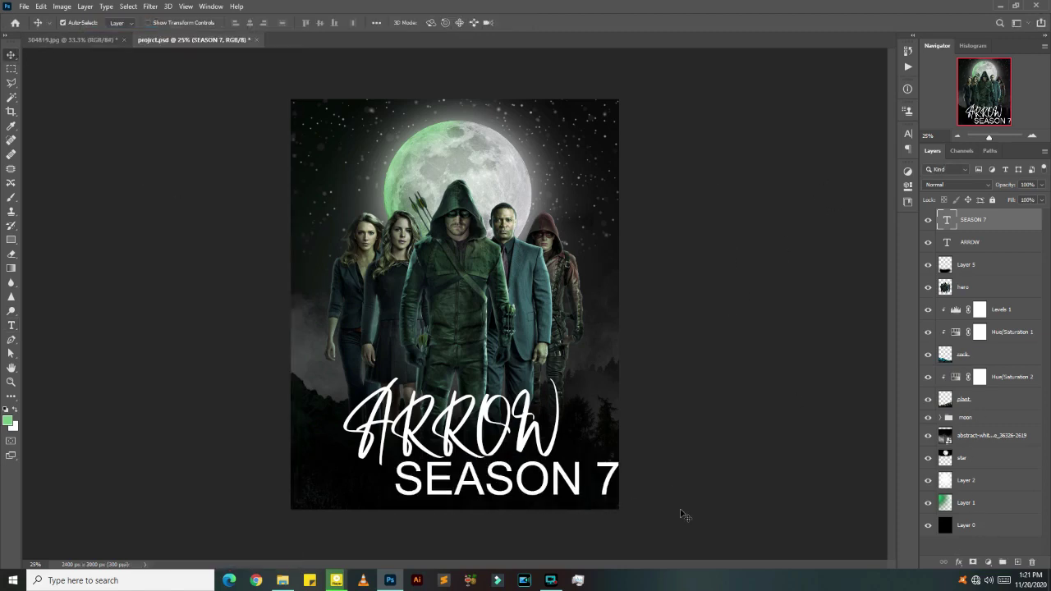
drag(573, 491, 538, 490)
key(ctrl+t)
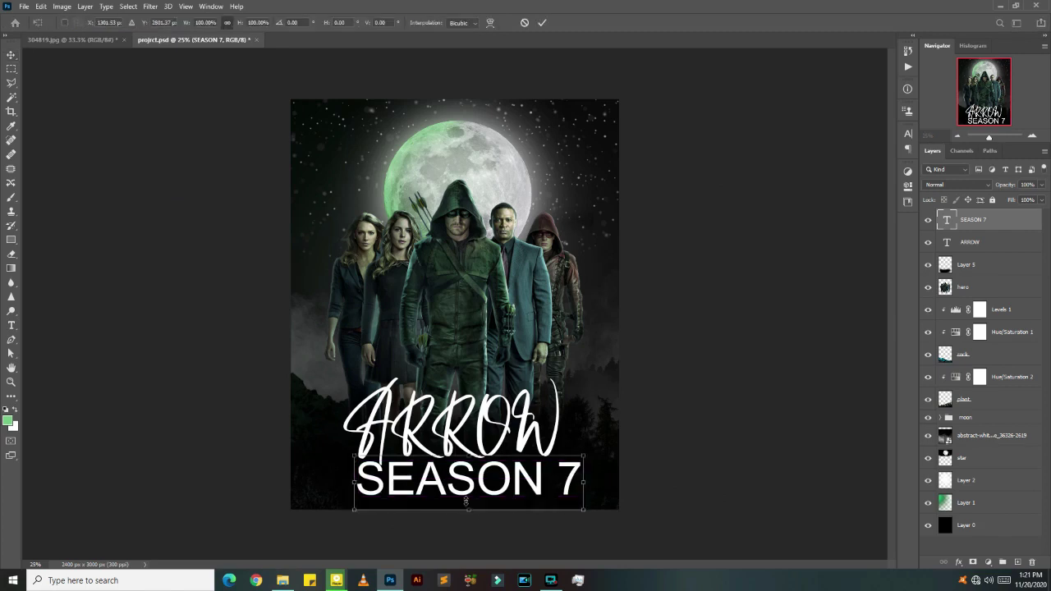
mouse_move(466, 499)
mouse_down()
mouse_move(460, 465)
mouse_move(468, 478)
mouse_up()
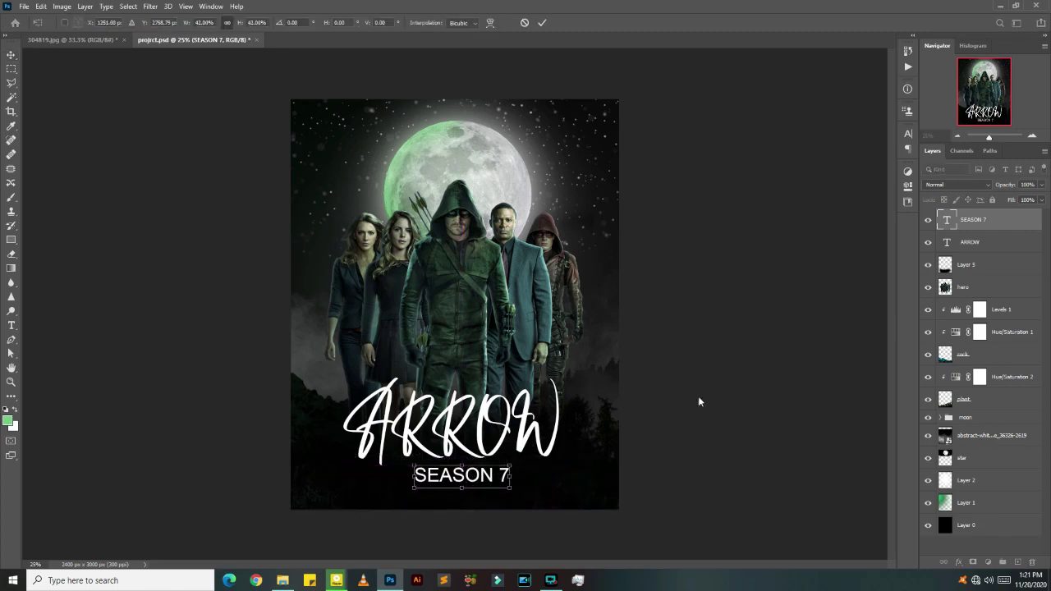
key(Return)
Step: Set the SEASON 7 letter spacing (tracking) to 800 in the Character panel
double_click(946, 220)
click(907, 134)
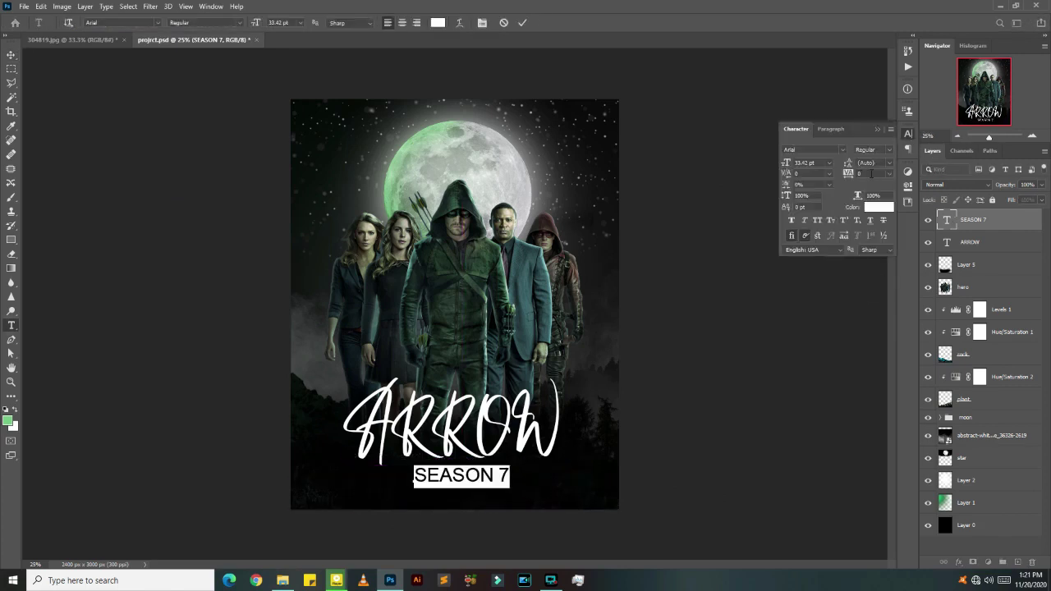
click(889, 174)
click(869, 286)
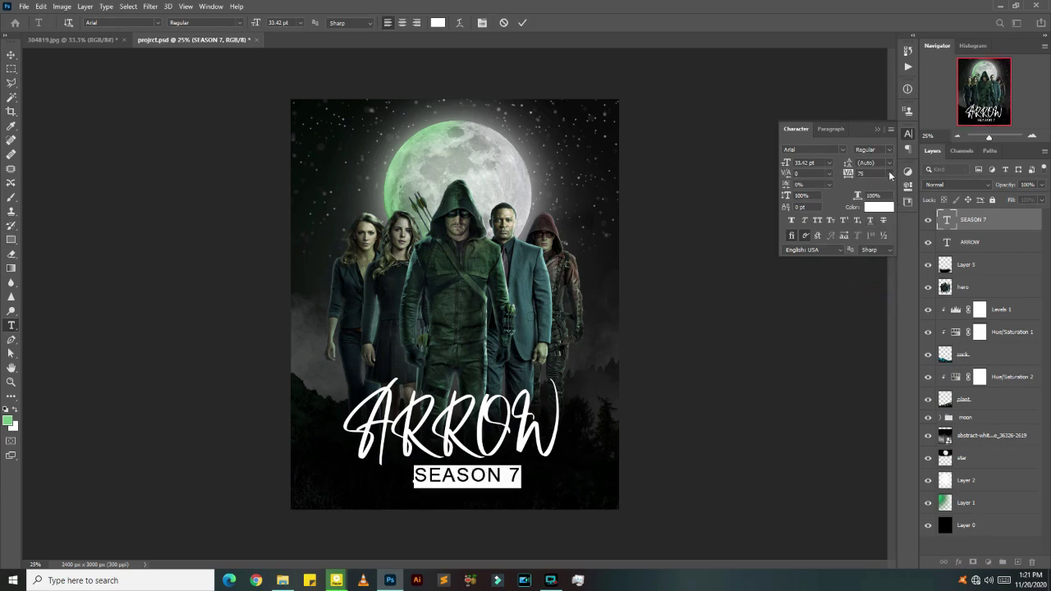
click(889, 174)
click(874, 304)
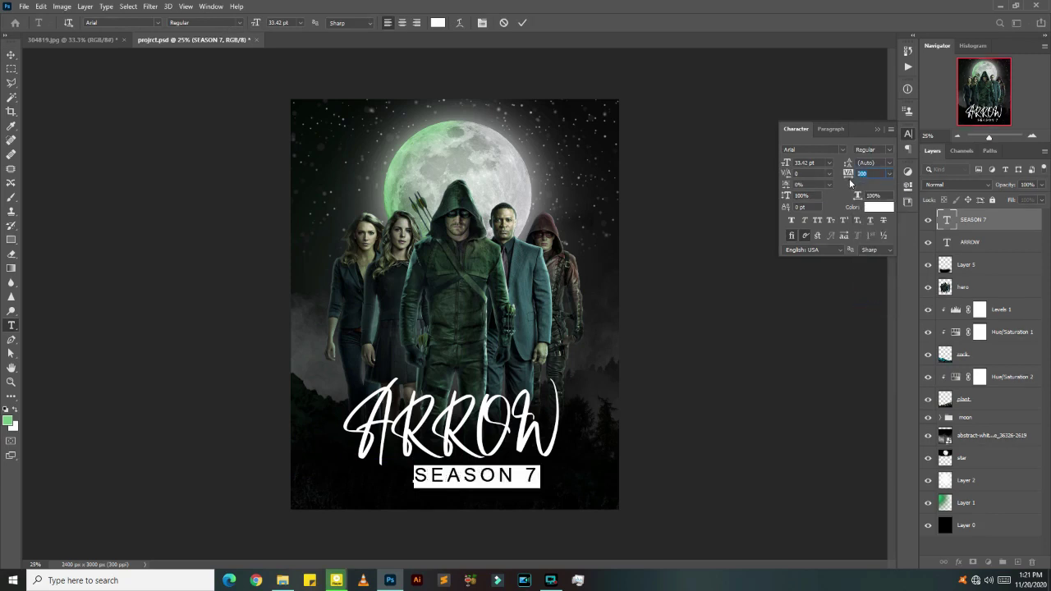
key(Return)
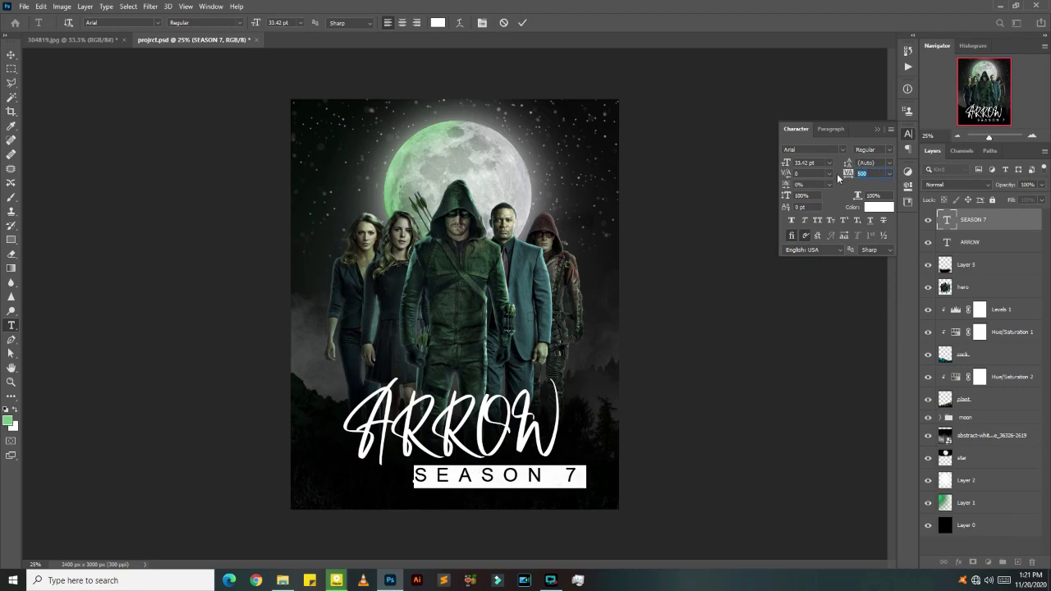
text(0)
key(Return)
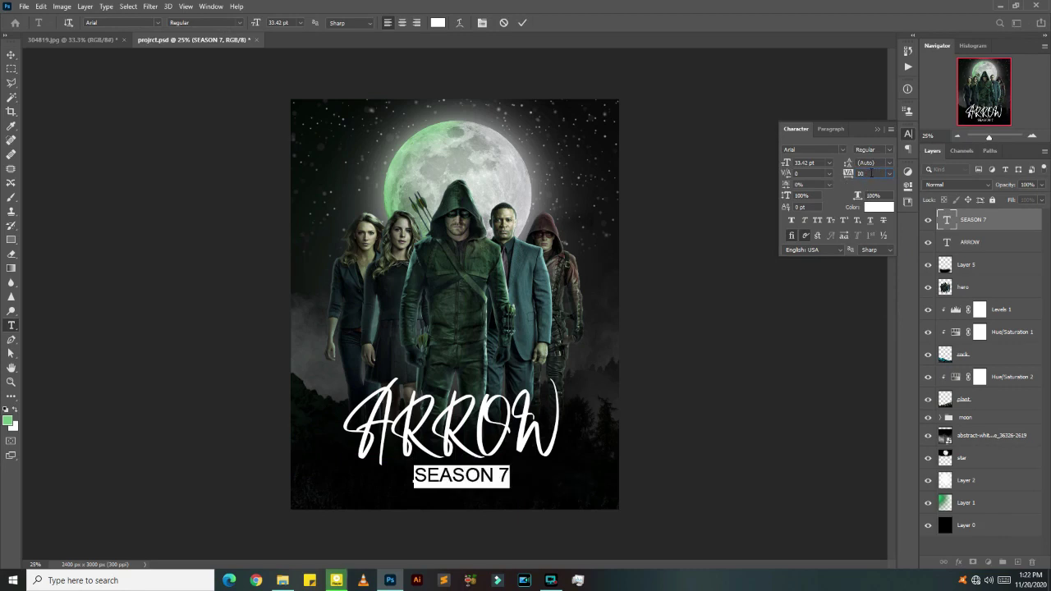
key(Return)
Step: Commit the edit and centre SEASON 7 under the ARROW title
click(10, 54)
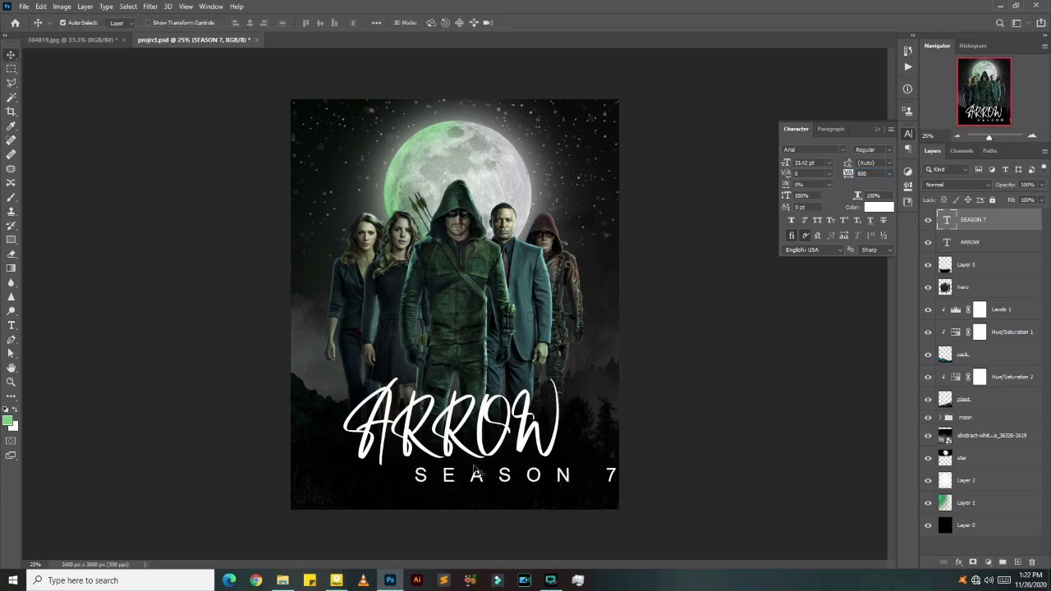
drag(524, 484, 462, 482)
key(ctrl+t)
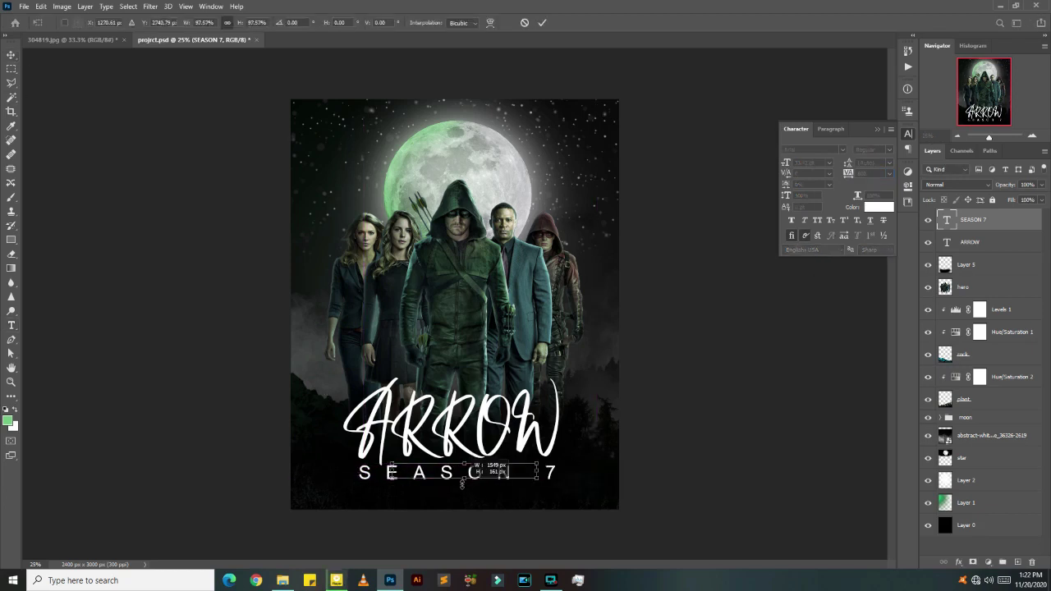
key(Return)
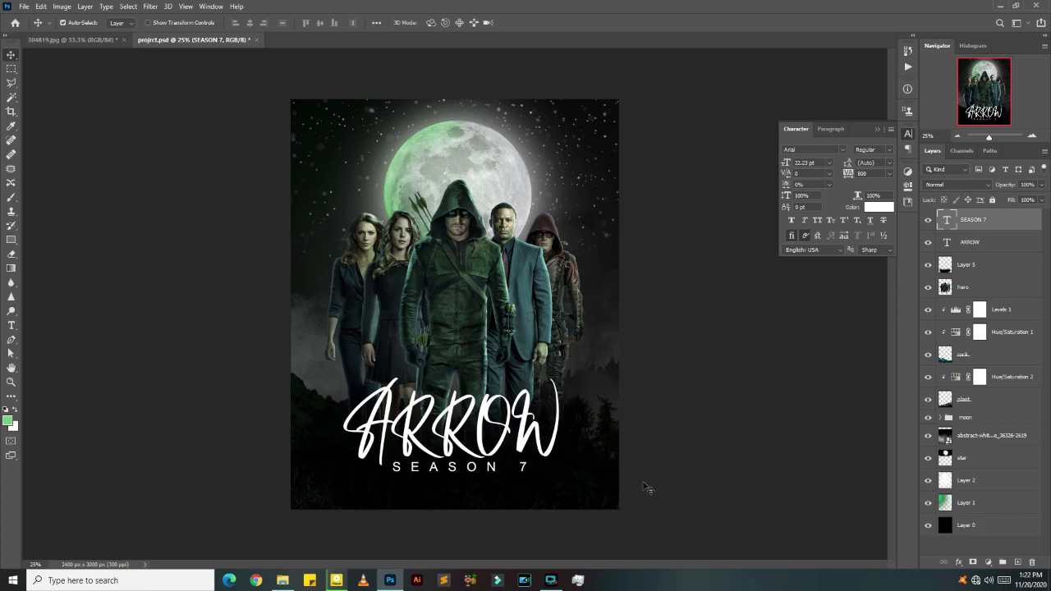
Step: Merge the ARROW and SEASON 7 text layers into one with Ctrl+E
click(876, 129)
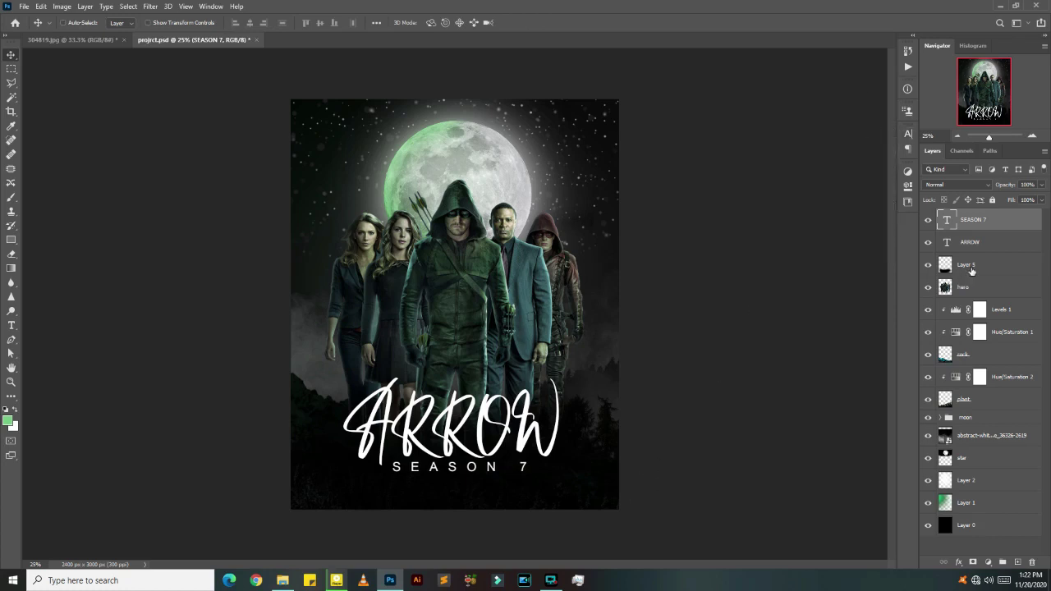
click(981, 242)
shift+click(999, 223)
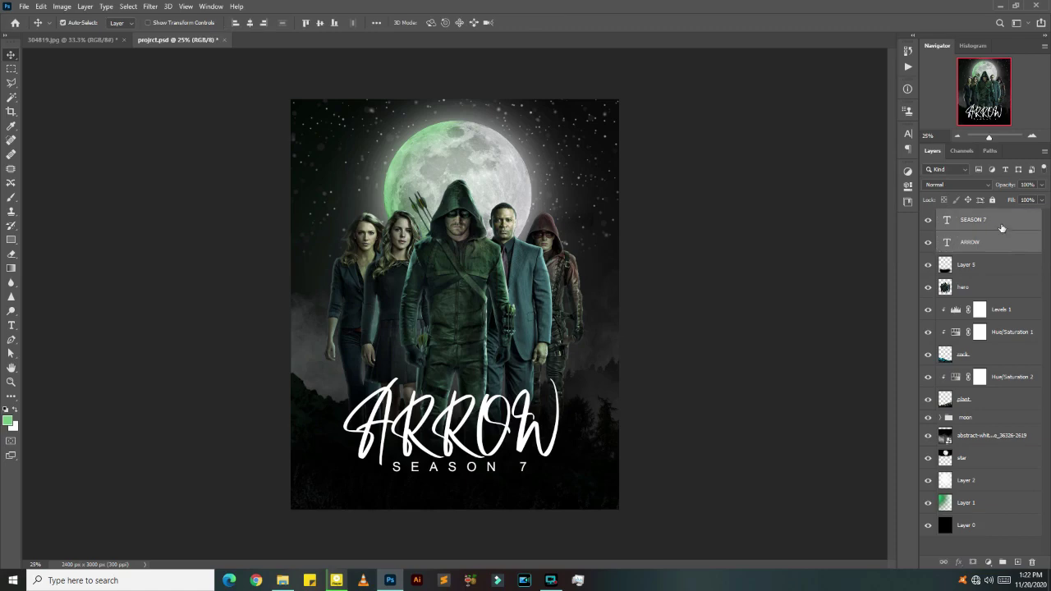
key(ctrl+e)
click(927, 220)
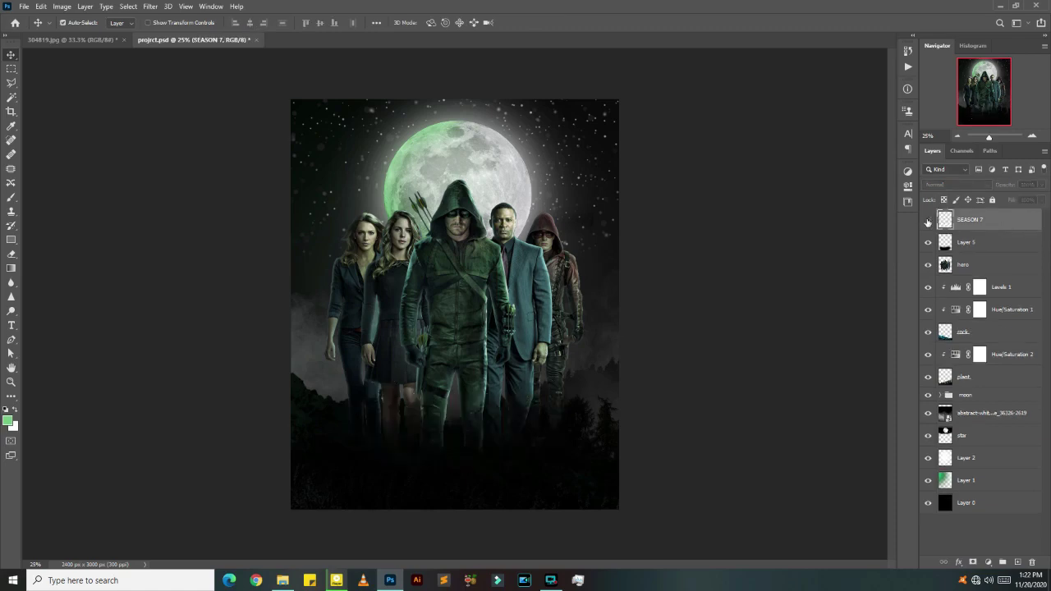
click(1032, 135)
drag(674, 386, 681, 297)
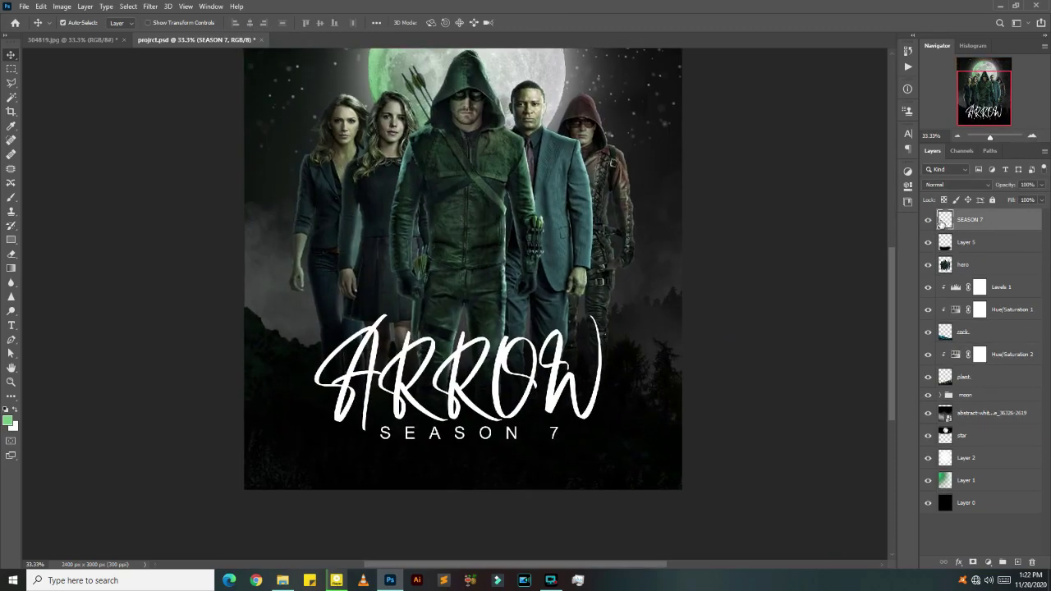
click(957, 136)
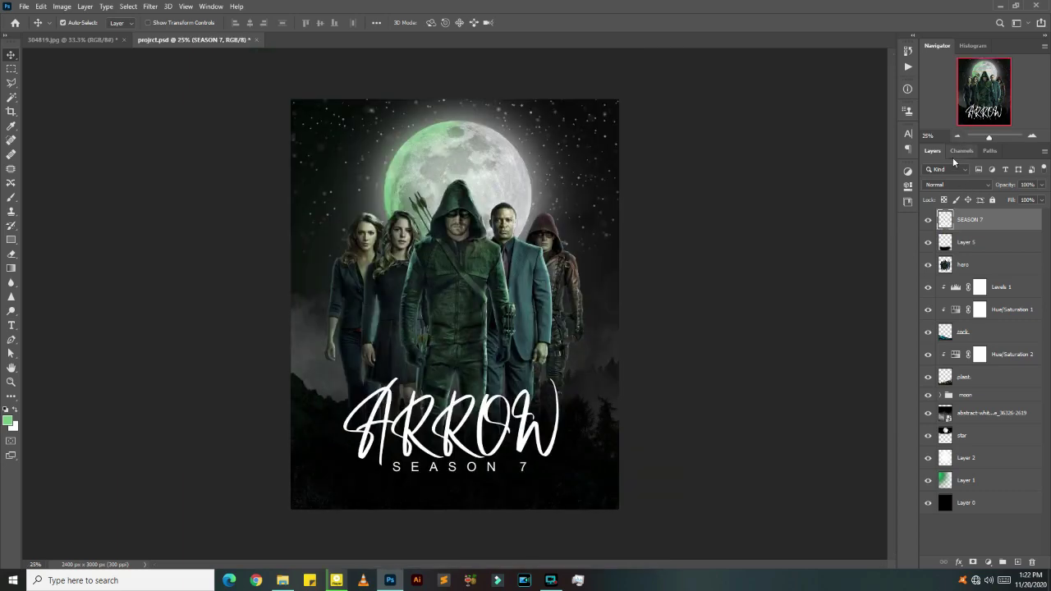
Step: Paint over the selected title lettering light green, then deselect
ctrl+click(944, 220)
key(b)
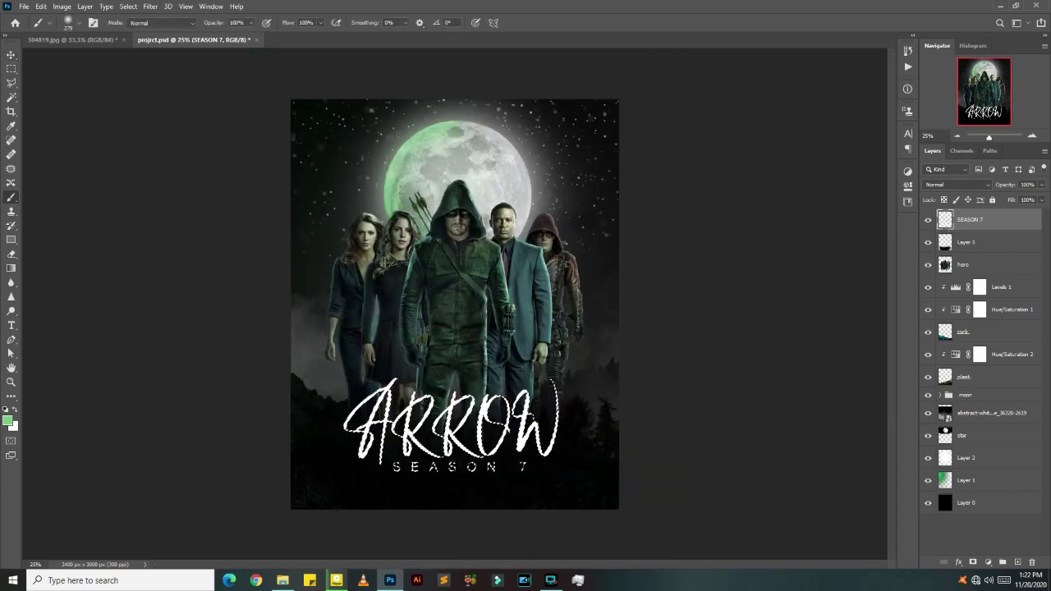
drag(410, 238, 356, 270)
drag(443, 419, 605, 480)
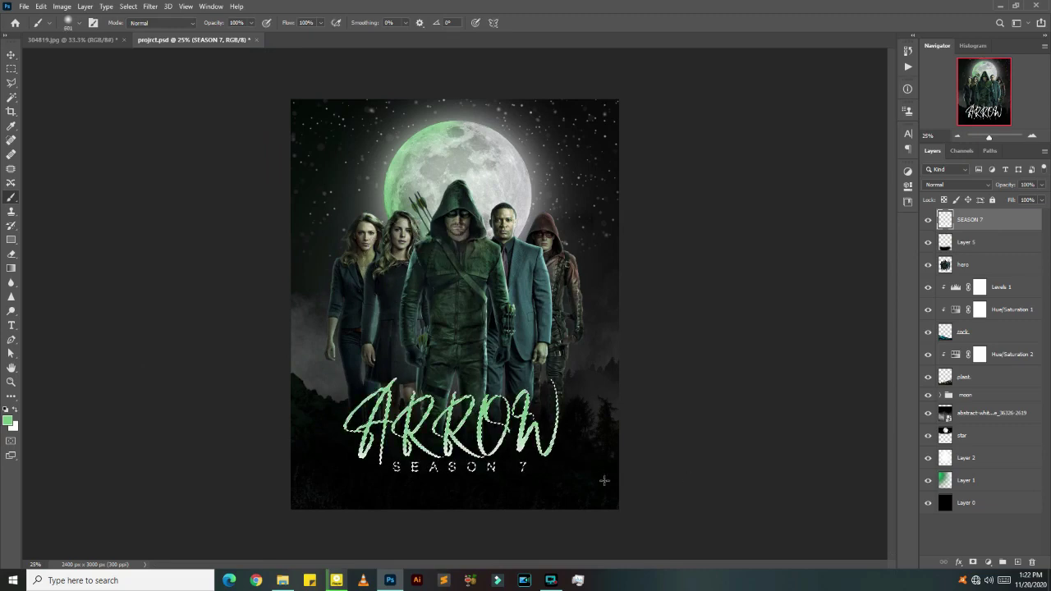
key(l)
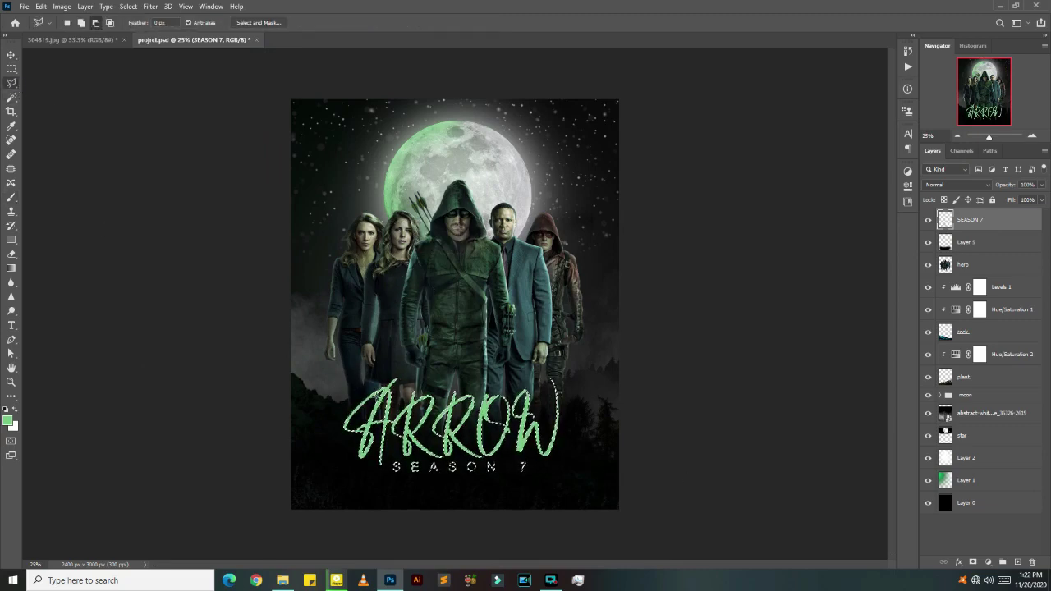
right_click(386, 206)
click(411, 212)
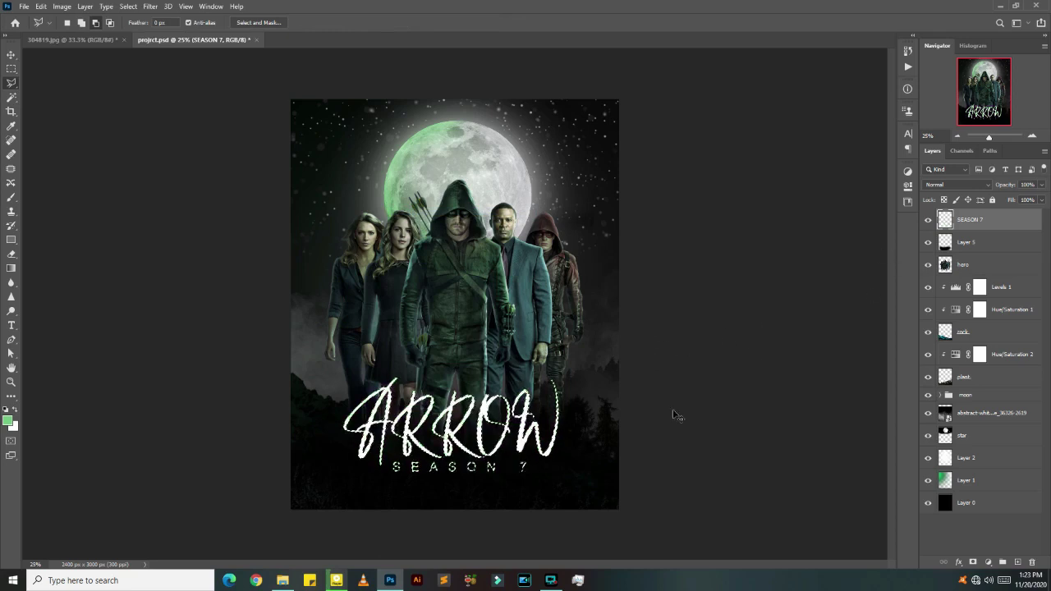
Step: Add Bevel & Emboss and a Drop Shadow with size 59, adjusted angle, distance 124 px
click(958, 562)
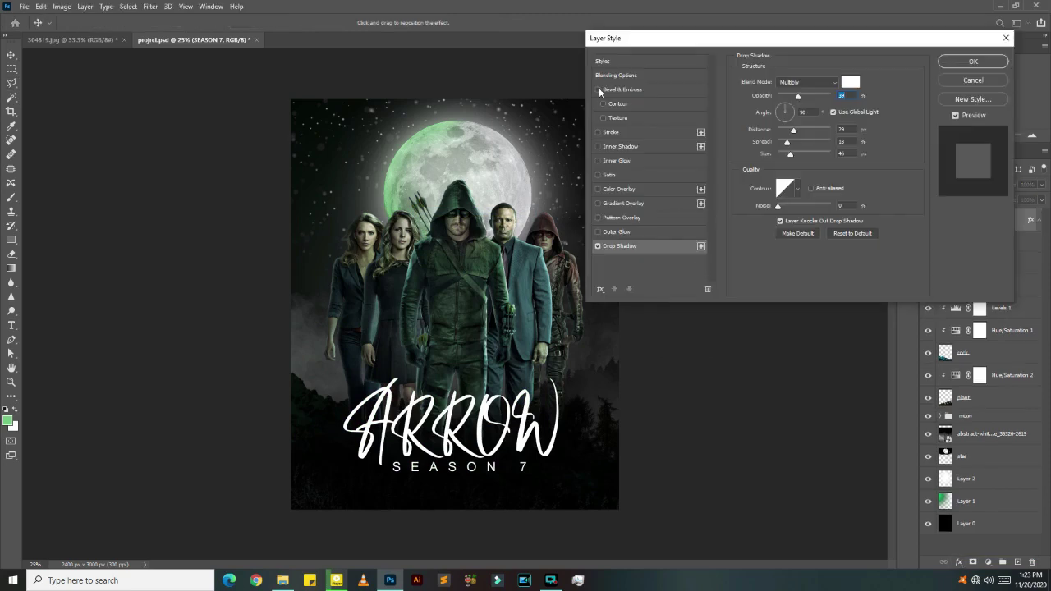
click(597, 88)
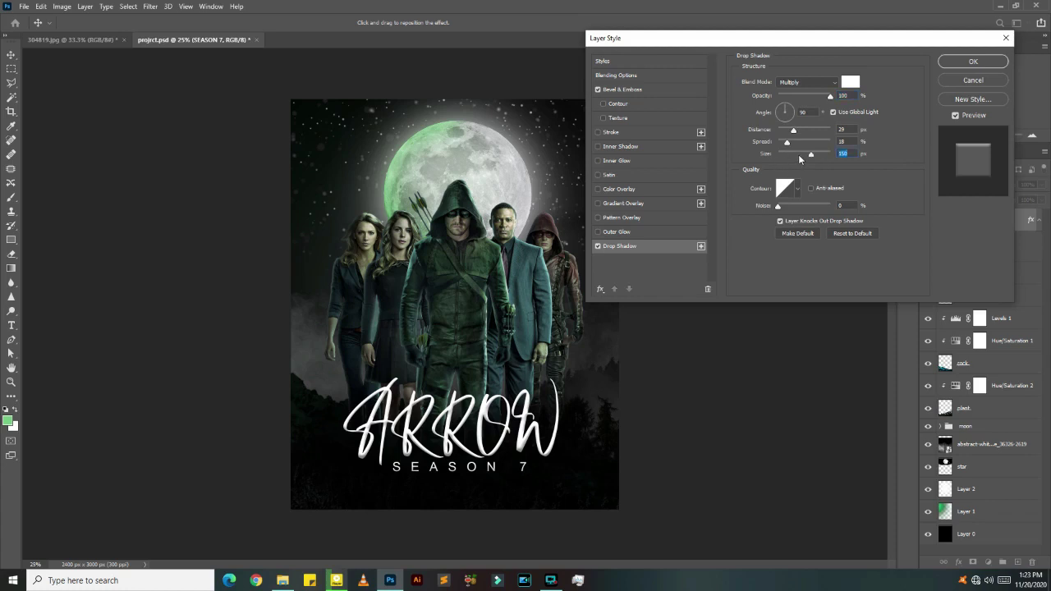
click(794, 153)
mouse_move(790, 110)
mouse_down()
mouse_move(788, 122)
mouse_move(788, 108)
mouse_move(817, 137)
mouse_move(762, 138)
mouse_up()
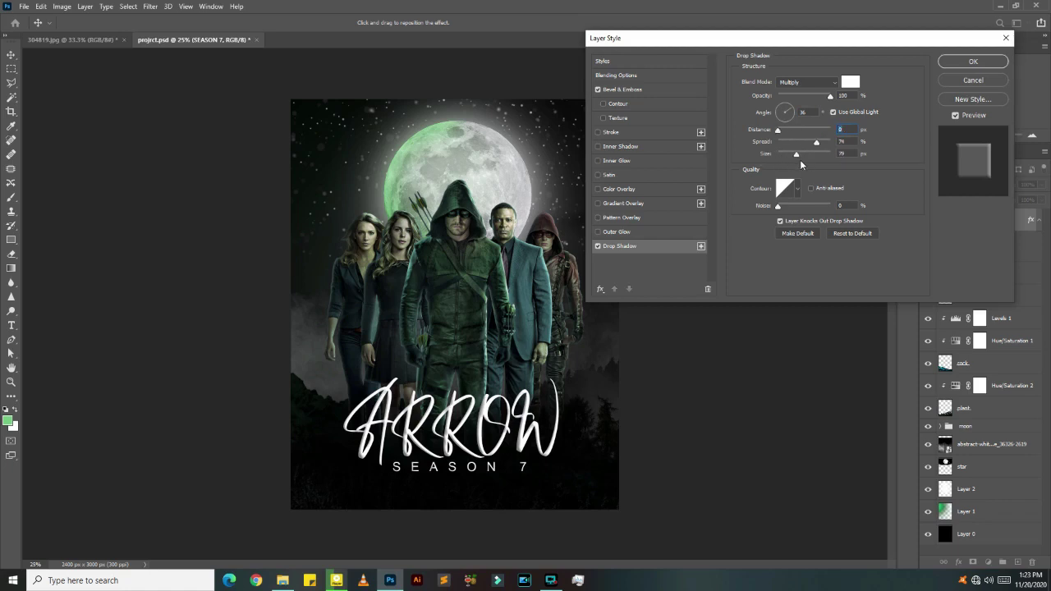
drag(803, 133, 821, 150)
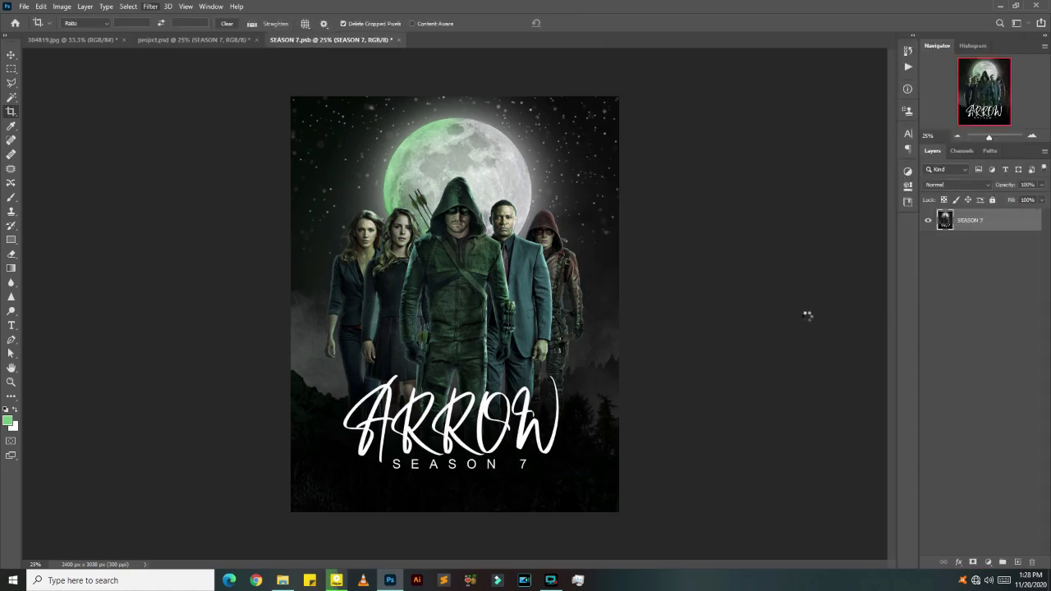
Step: In the Camera Raw Filter, set Temperature to -17 and Whites to +4, with before/after view
key(ctrl+shift+a)
click(745, 522)
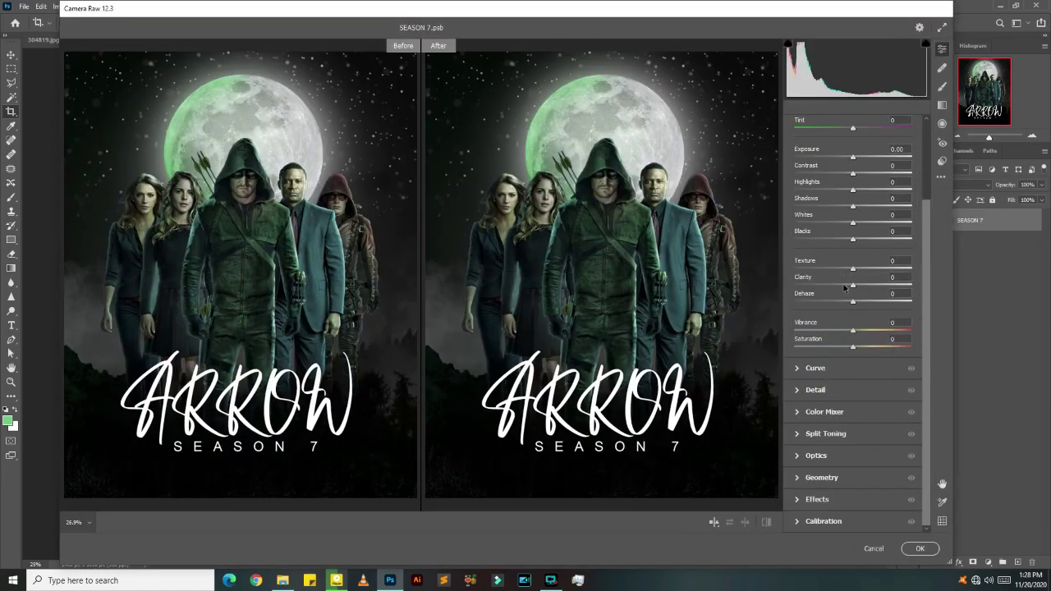
scroll(846, 290, up, 3)
drag(854, 215, 842, 215)
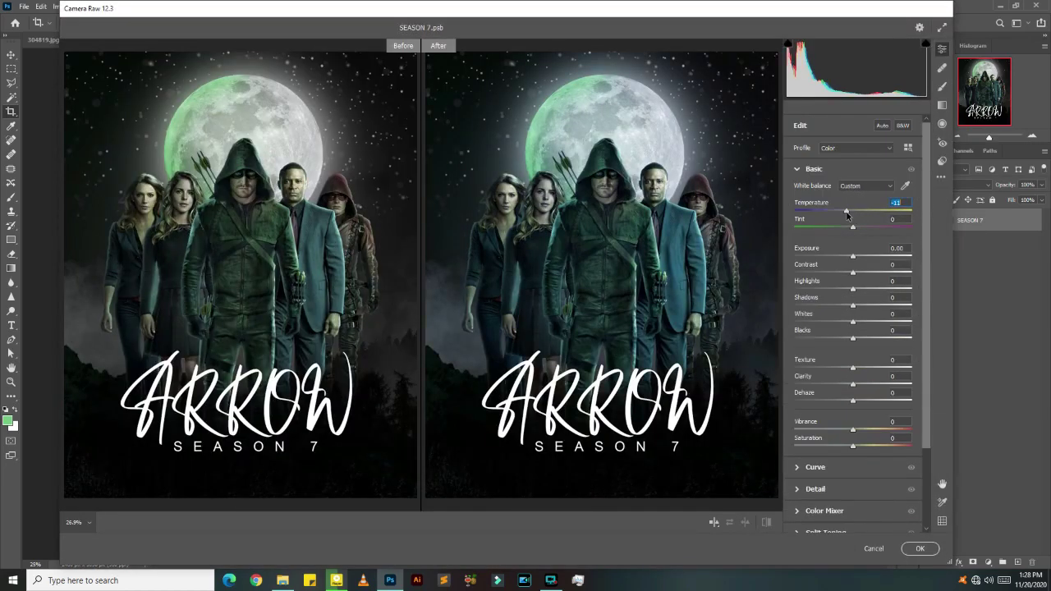
mouse_move(852, 256)
mouse_down()
mouse_move(864, 307)
mouse_move(851, 306)
mouse_move(866, 323)
mouse_move(840, 339)
mouse_up()
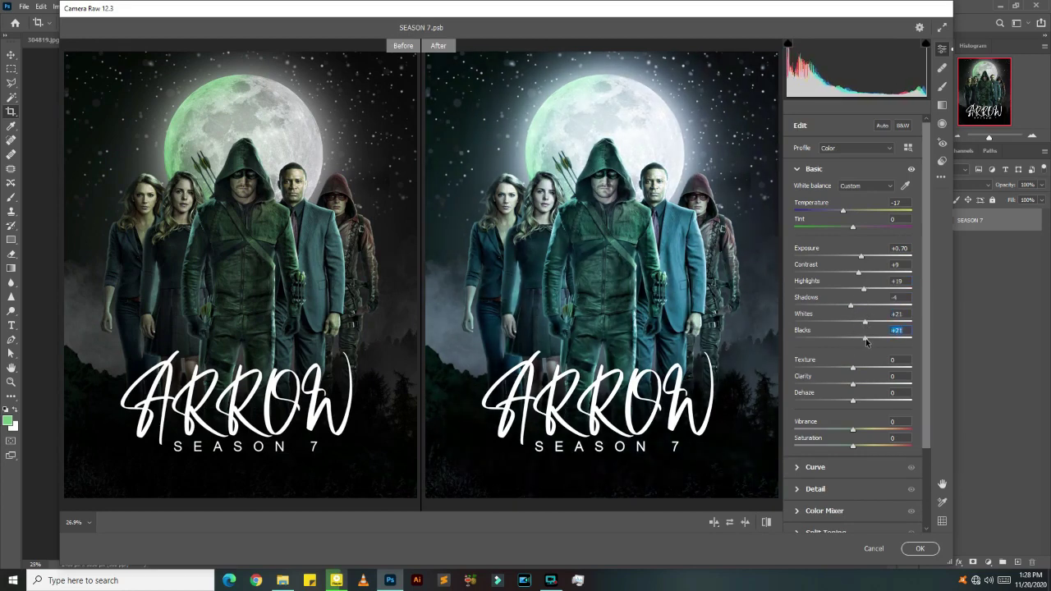
scroll(852, 382, down, 2)
drag(852, 288, 863, 288)
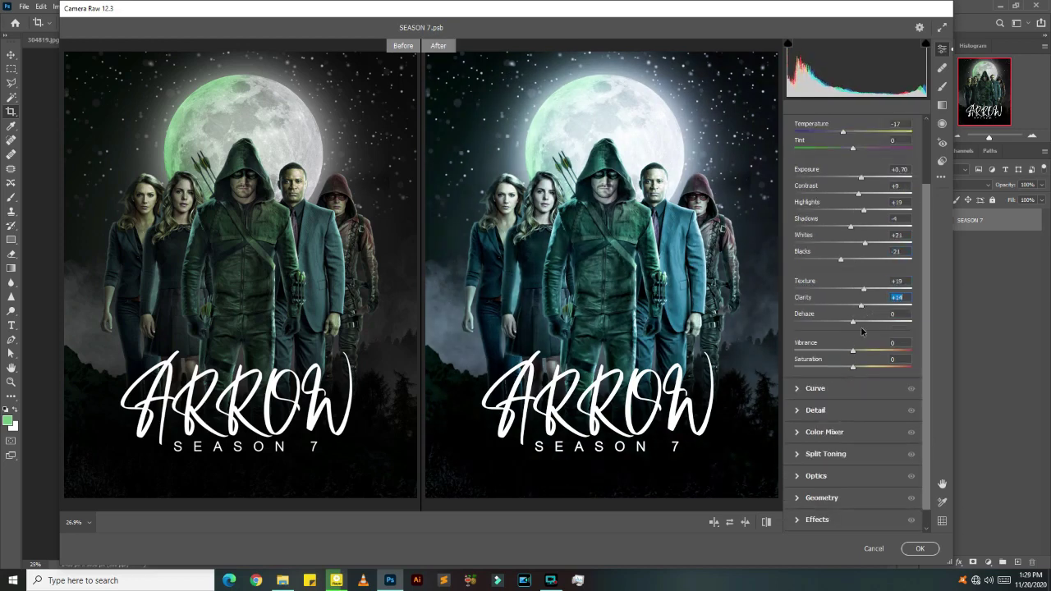
scroll(861, 328, down, 1)
mouse_move(852, 285)
mouse_down()
mouse_move(863, 279)
mouse_move(857, 268)
mouse_up()
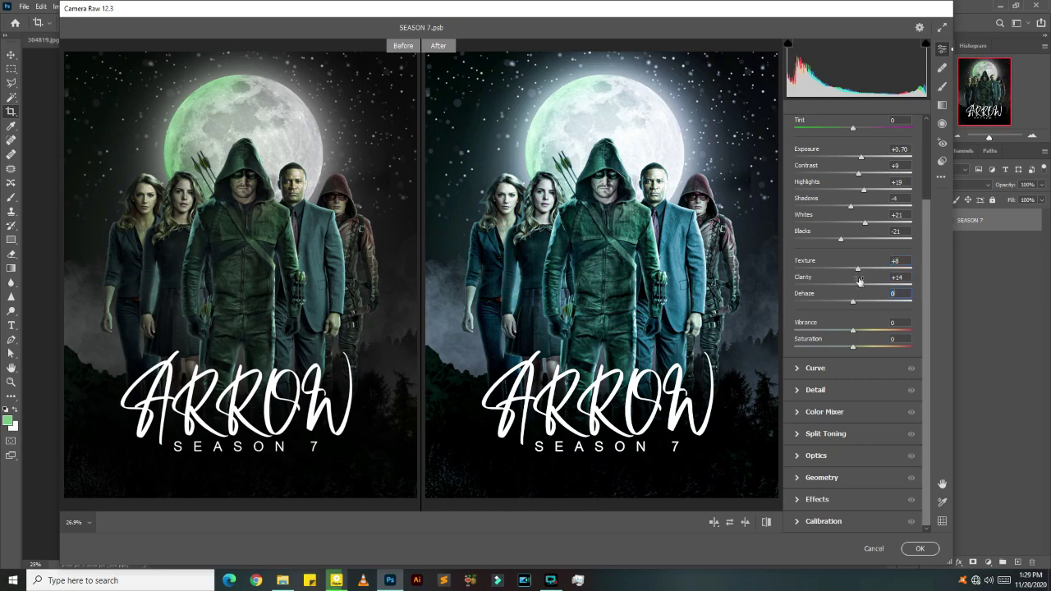
scroll(855, 271, up, 3)
drag(861, 326, 851, 325)
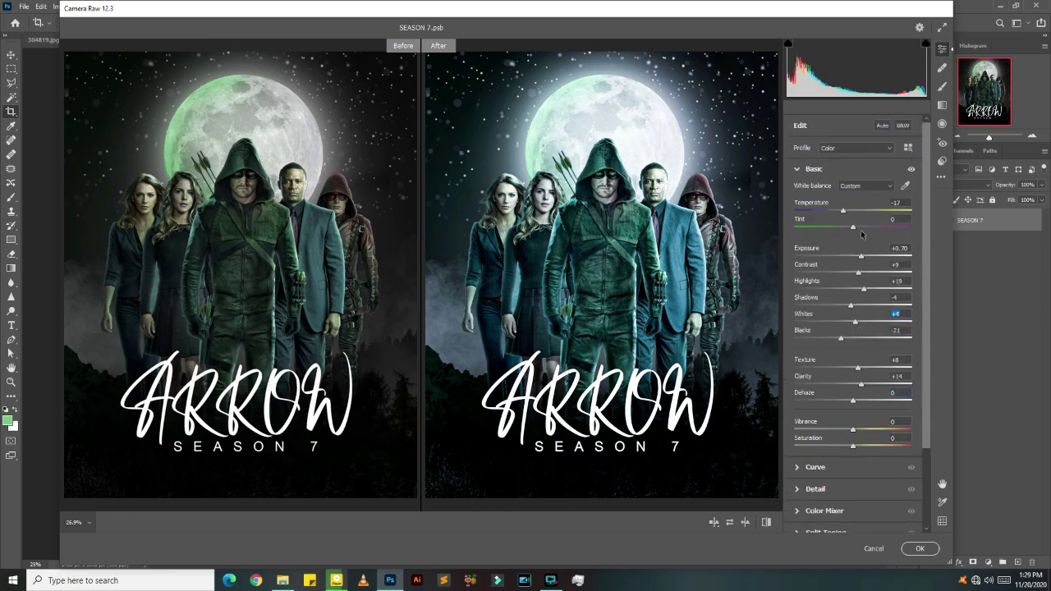
Step: Set Exposure to +0.3, lower Highlights, and apply the Camera Raw adjustments
click(902, 247)
text(0.3)
key(Return)
mouse_move(863, 290)
mouse_down()
mouse_move(844, 291)
mouse_move(861, 259)
mouse_up()
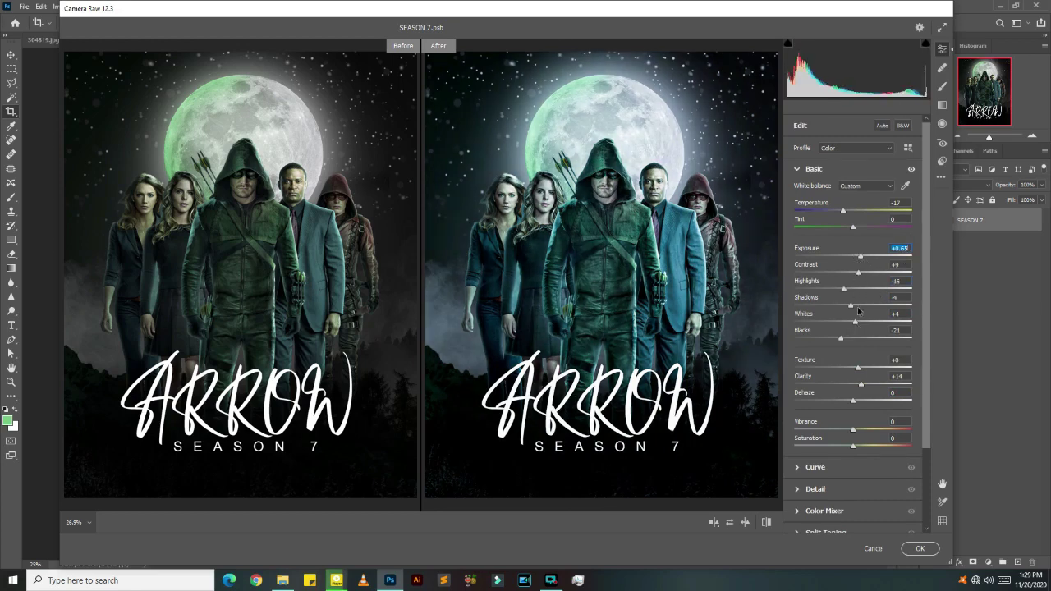
scroll(858, 311, down, 3)
click(815, 369)
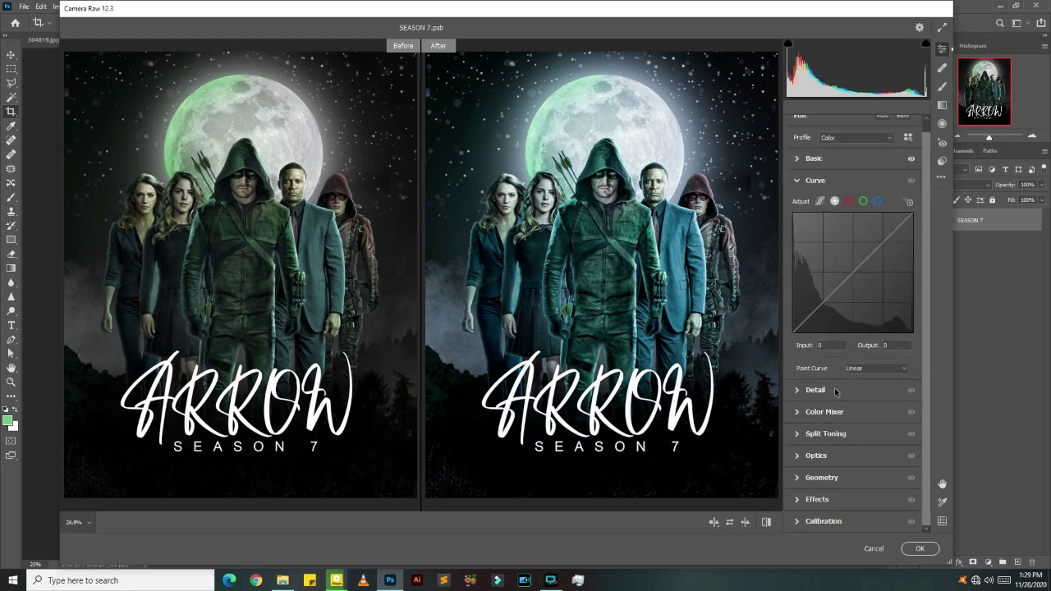
click(813, 386)
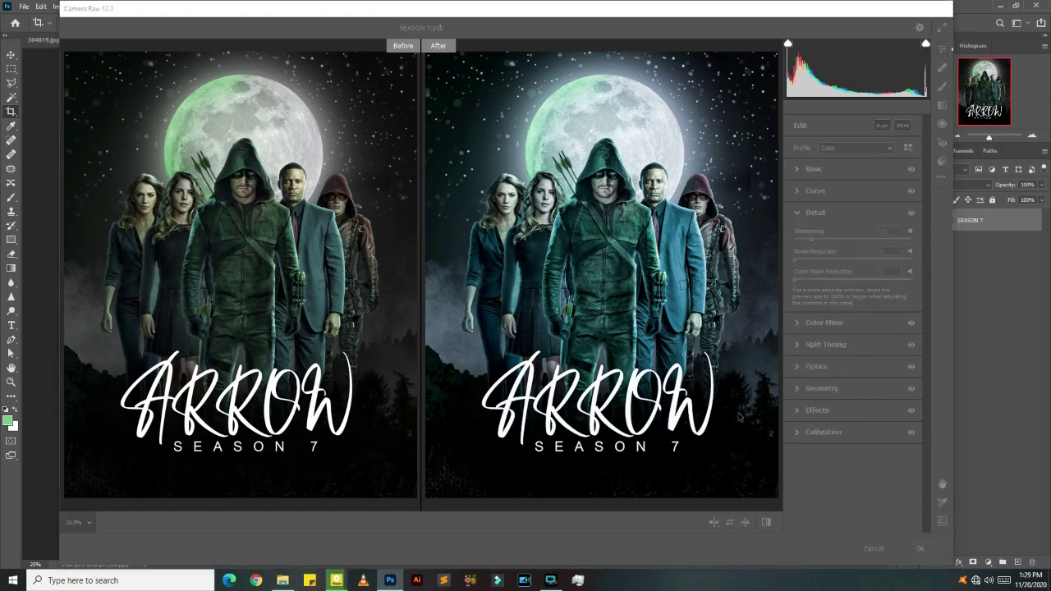
click(919, 548)
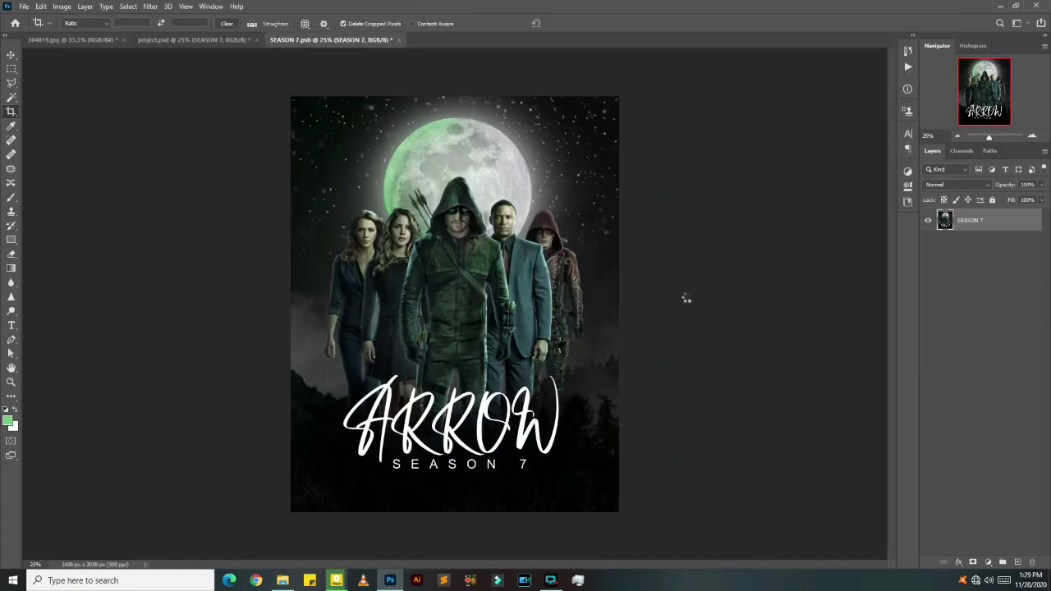
Step: Reopen Camera Raw and set Calibration Green Primary hue +47, Blue Primary negative, Shadows tint -50
click(150, 6)
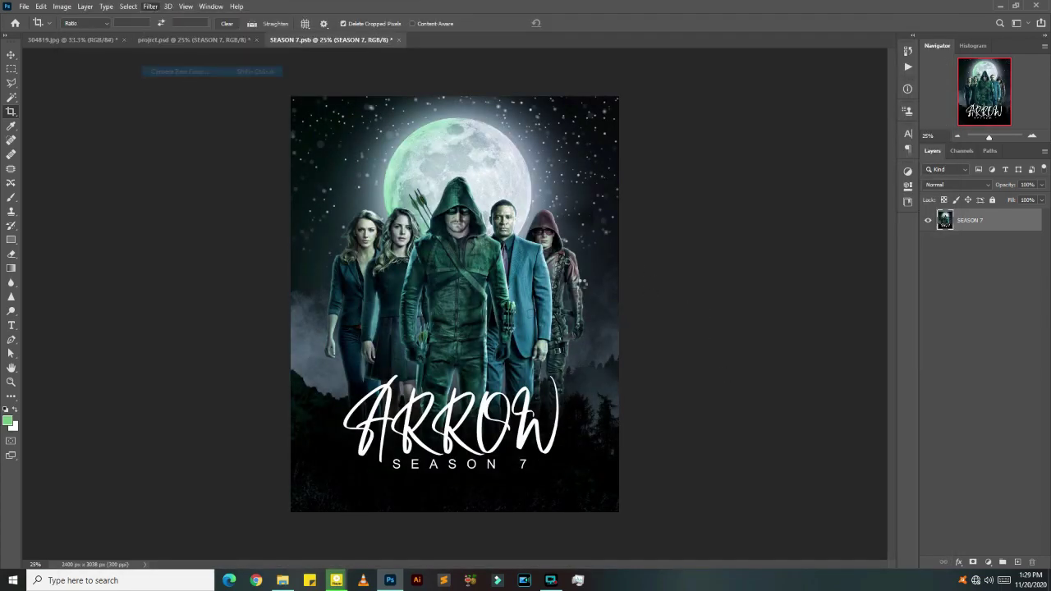
click(180, 73)
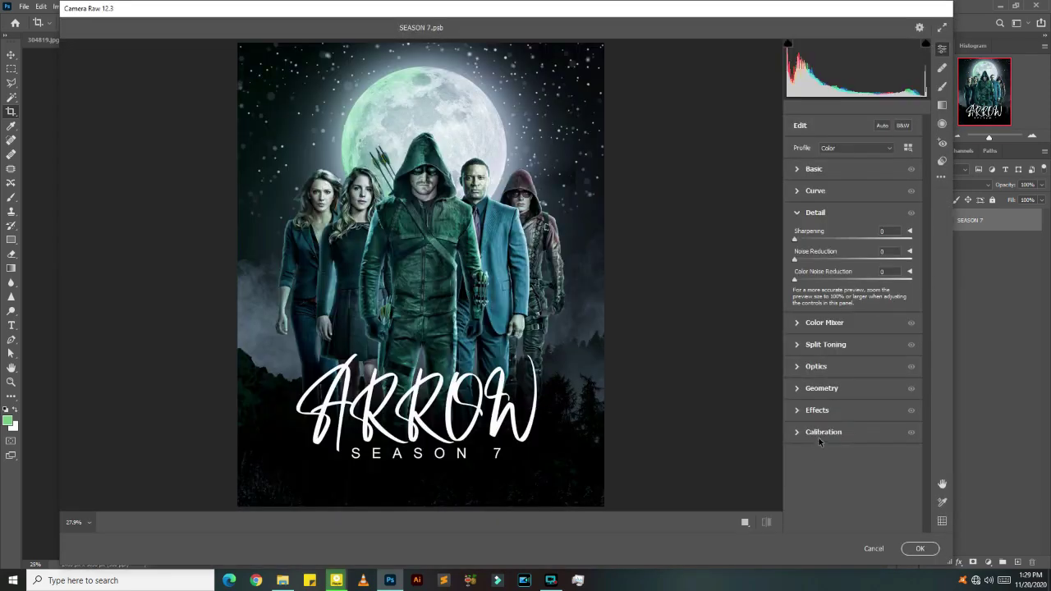
click(824, 429)
mouse_move(853, 452)
mouse_down()
mouse_move(880, 452)
mouse_move(876, 469)
mouse_up()
drag(853, 505, 826, 505)
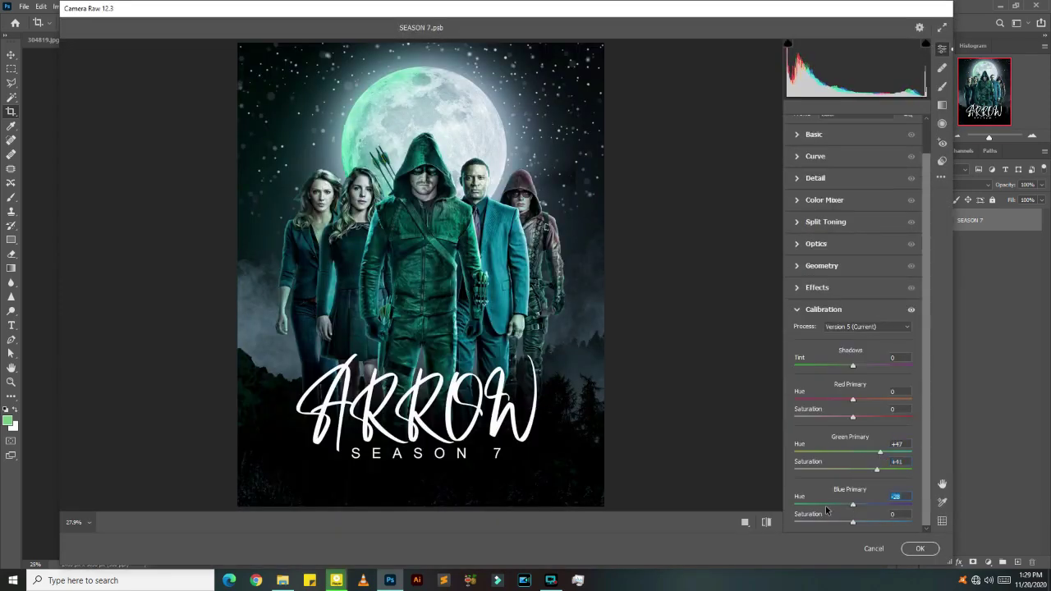
mouse_move(852, 366)
mouse_down()
mouse_move(822, 365)
mouse_move(818, 376)
mouse_up()
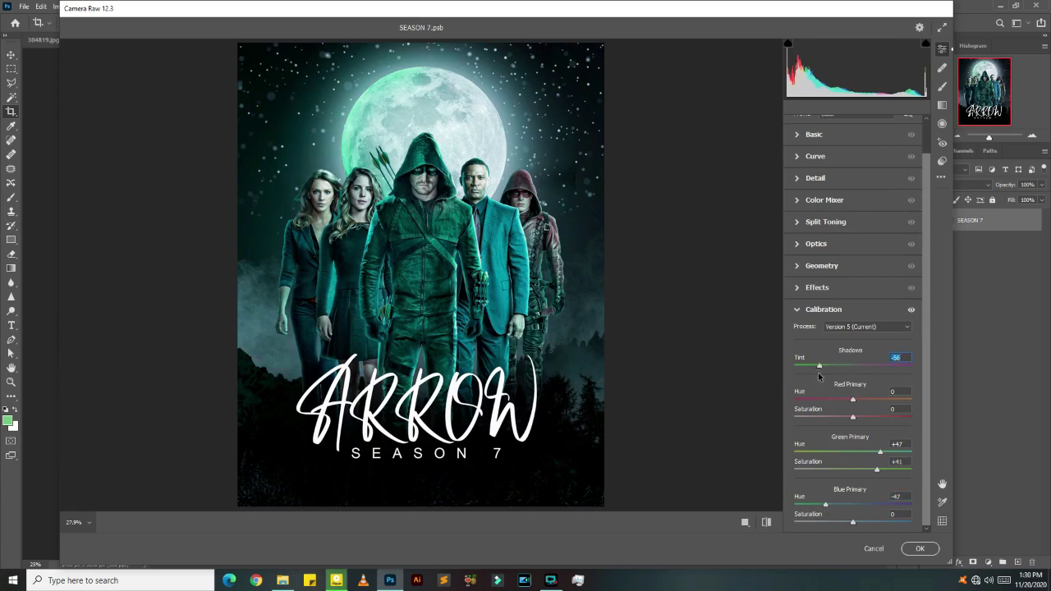
Step: Give Split Toning highlights a teal hue 135, saturation 21, apply, then undo to compare
click(805, 289)
click(819, 259)
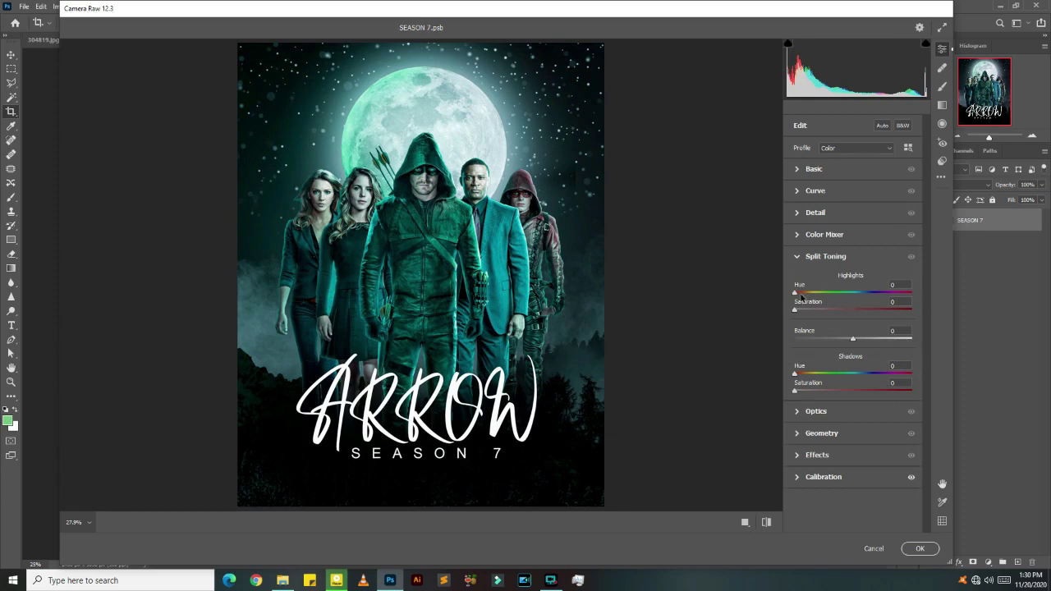
mouse_move(802, 296)
mouse_down()
mouse_move(833, 302)
mouse_move(822, 312)
mouse_up()
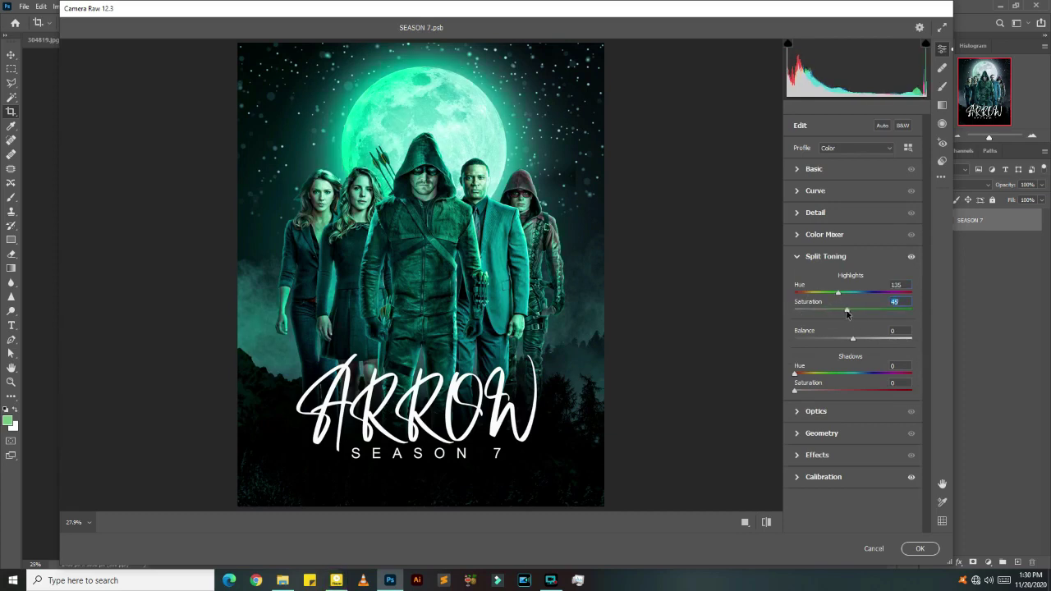
click(744, 522)
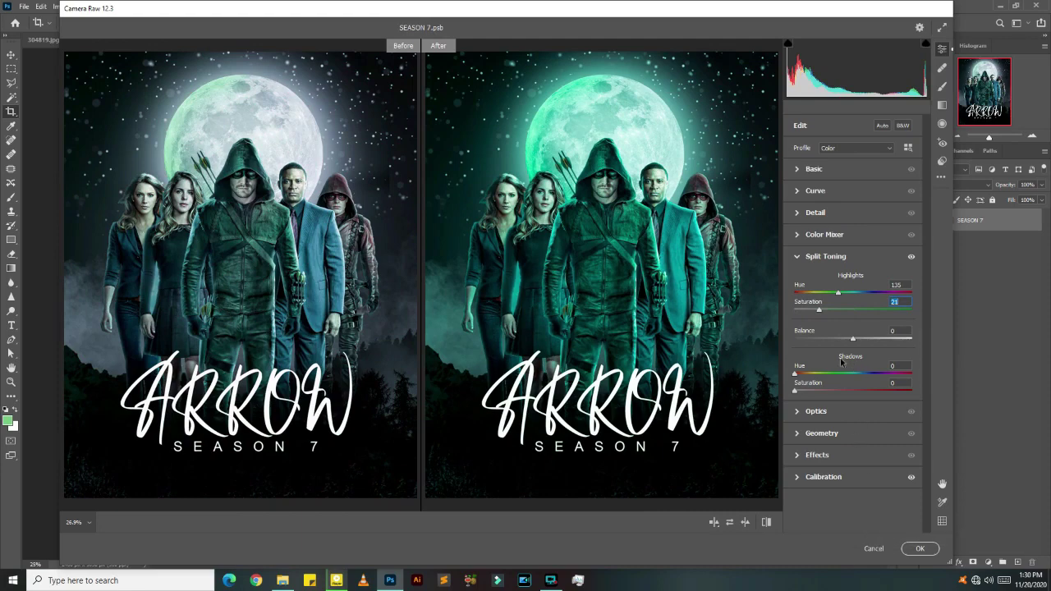
click(913, 550)
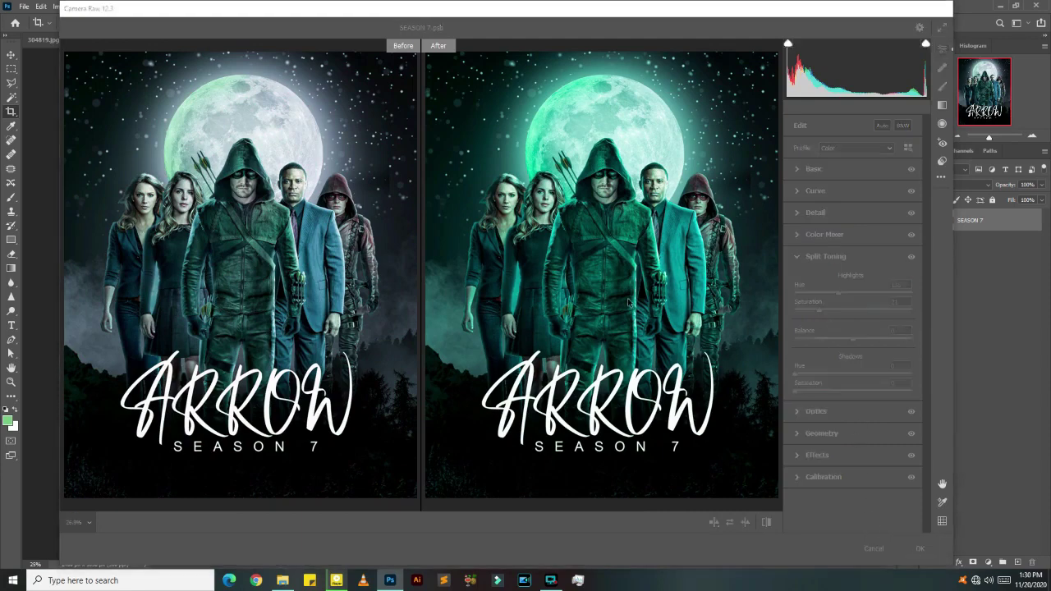
key(ctrl+z)
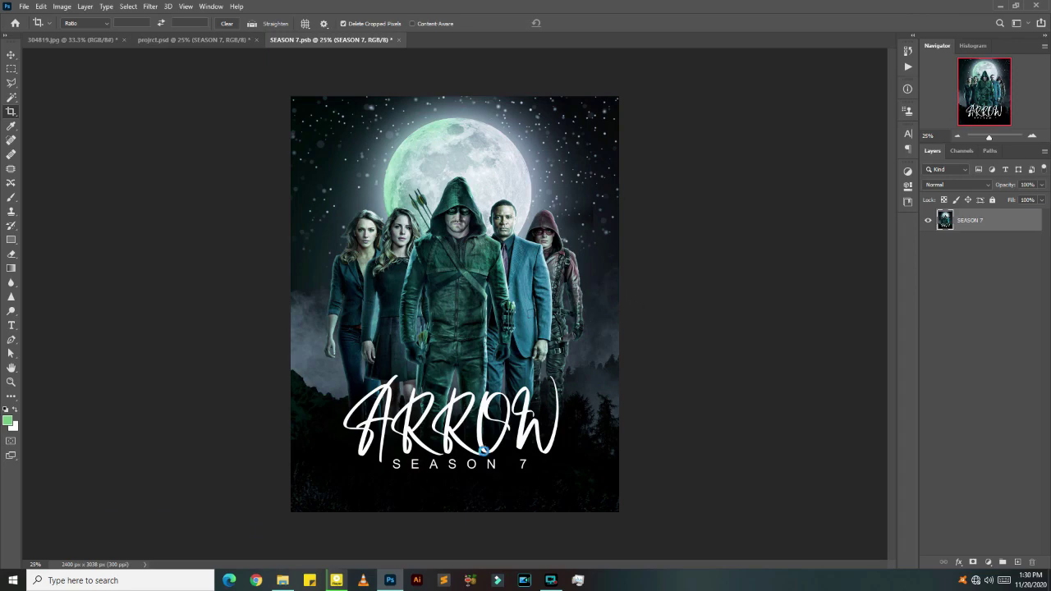
Step: Cancel Save As and zoom the poster to 66.7% then 100% to inspect details
key(ctrl+shift+s)
key(Escape)
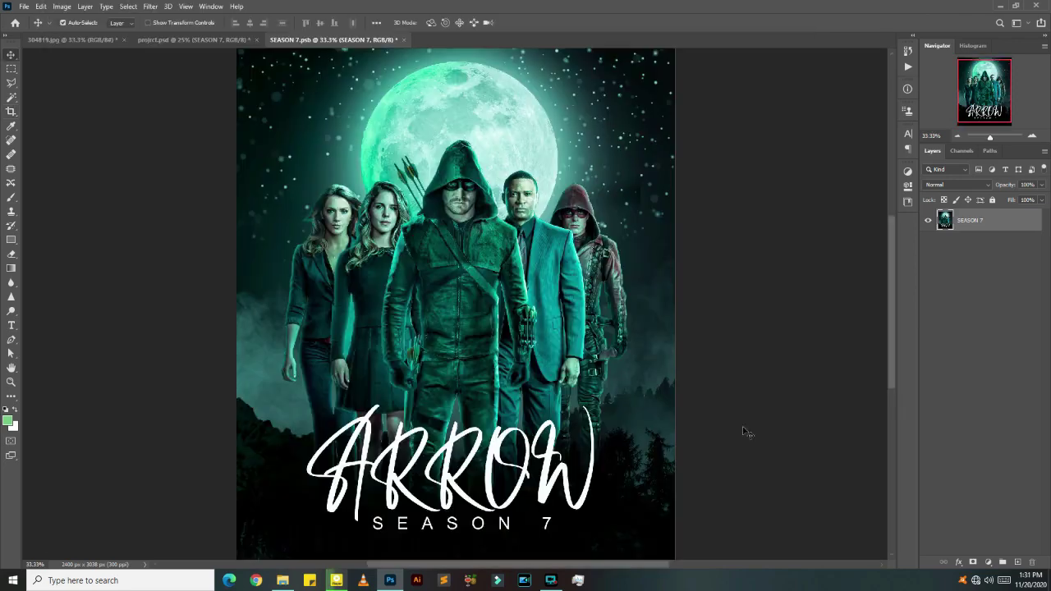
key(ctrl+plus)
key(ctrl+plus)
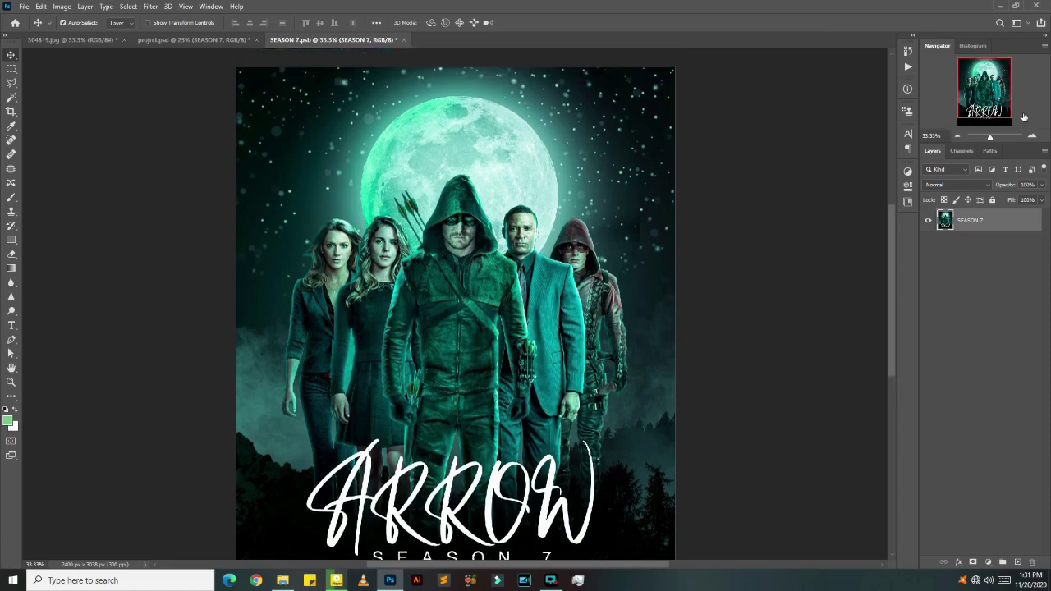
scroll(895, 213, up, 2)
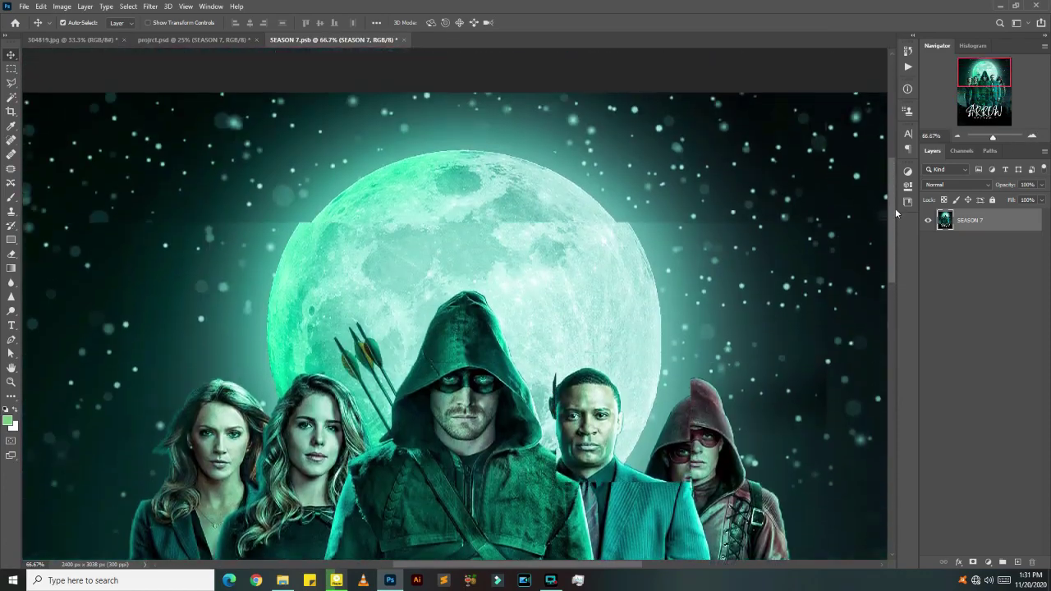
scroll(895, 208, up, 1)
scroll(892, 238, down, 8)
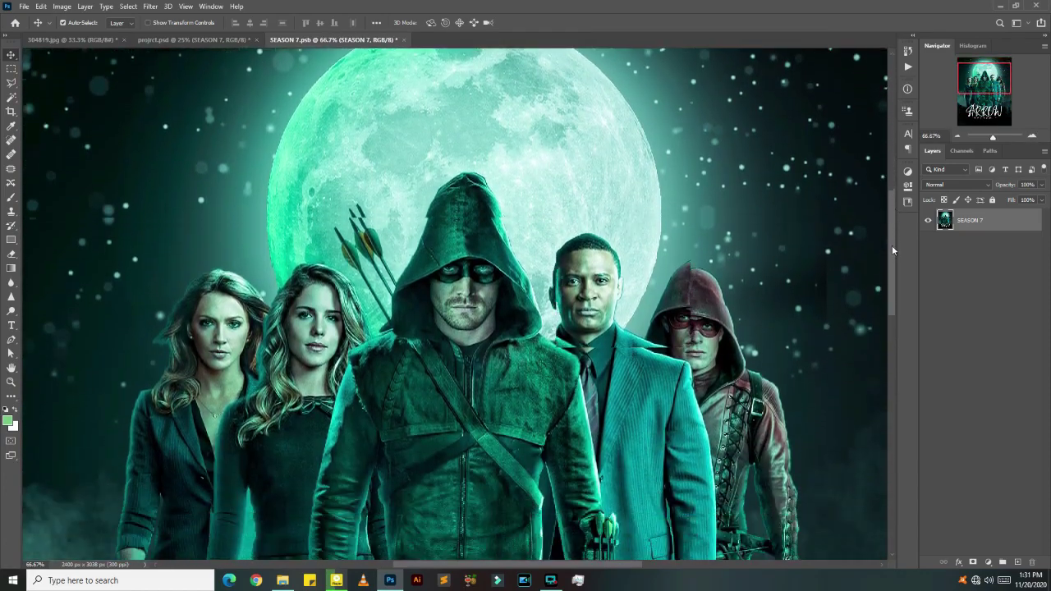
scroll(892, 254, down, 1)
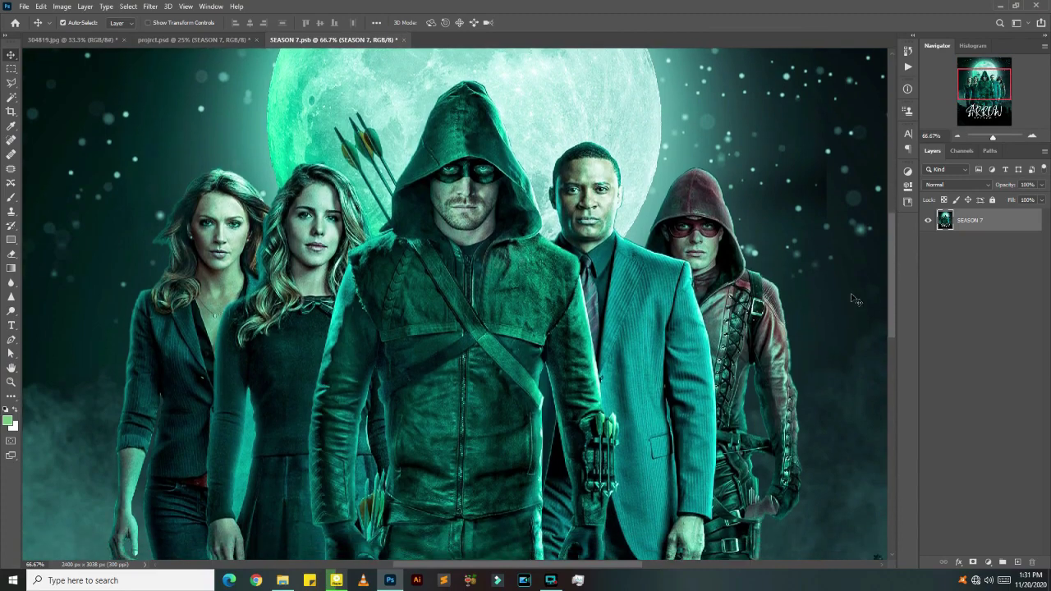
click(1031, 136)
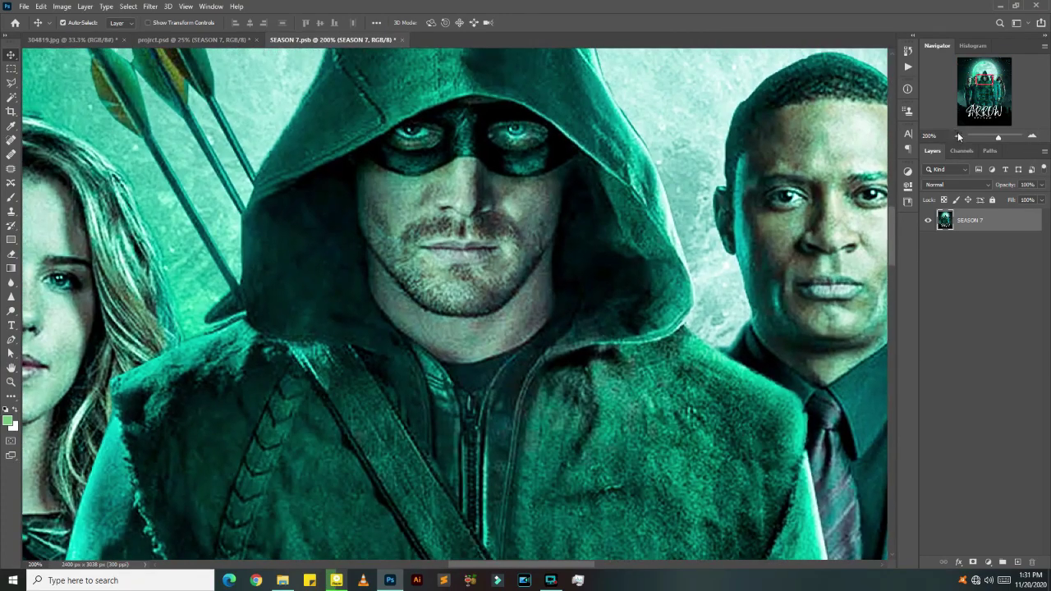
Step: Zoom back out and fit the whole teal-graded poster on screen
click(957, 136)
scroll(688, 427, down, 5)
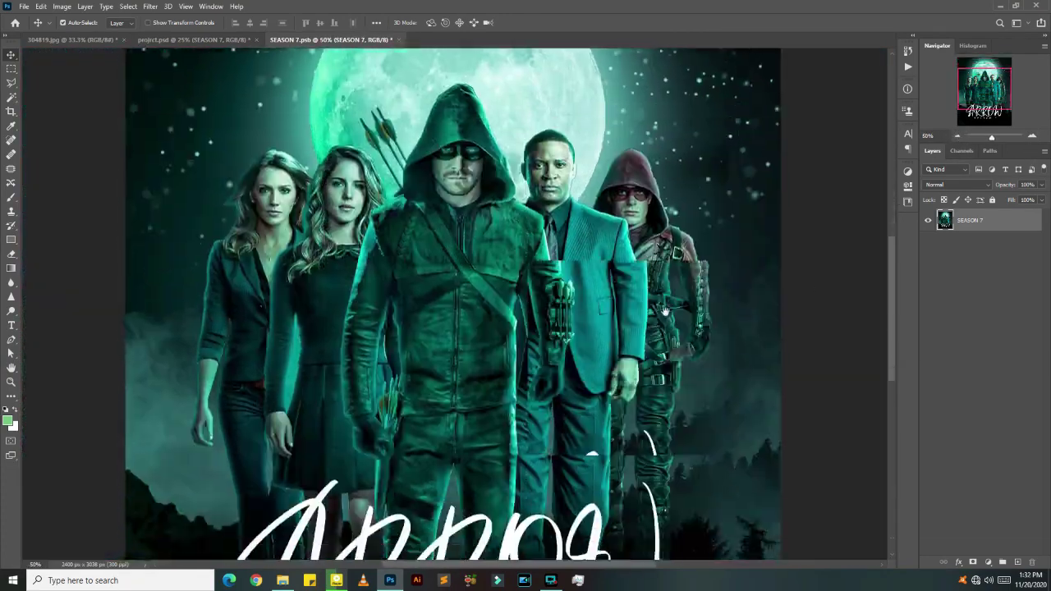
scroll(681, 386, down, 5)
scroll(673, 320, up, 4)
scroll(672, 308, up, 3)
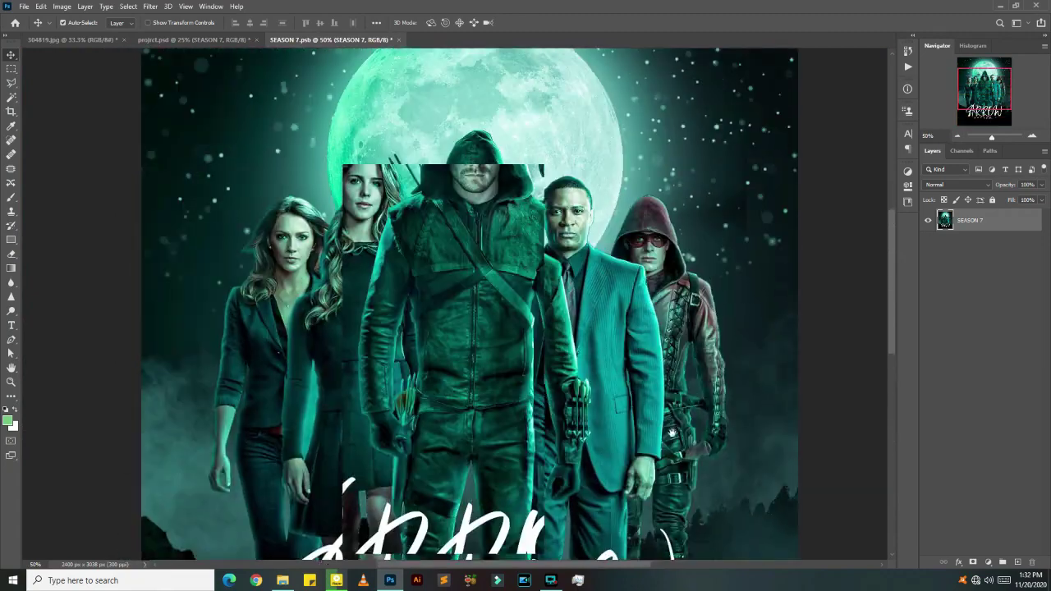
scroll(671, 308, up, 2)
click(956, 137)
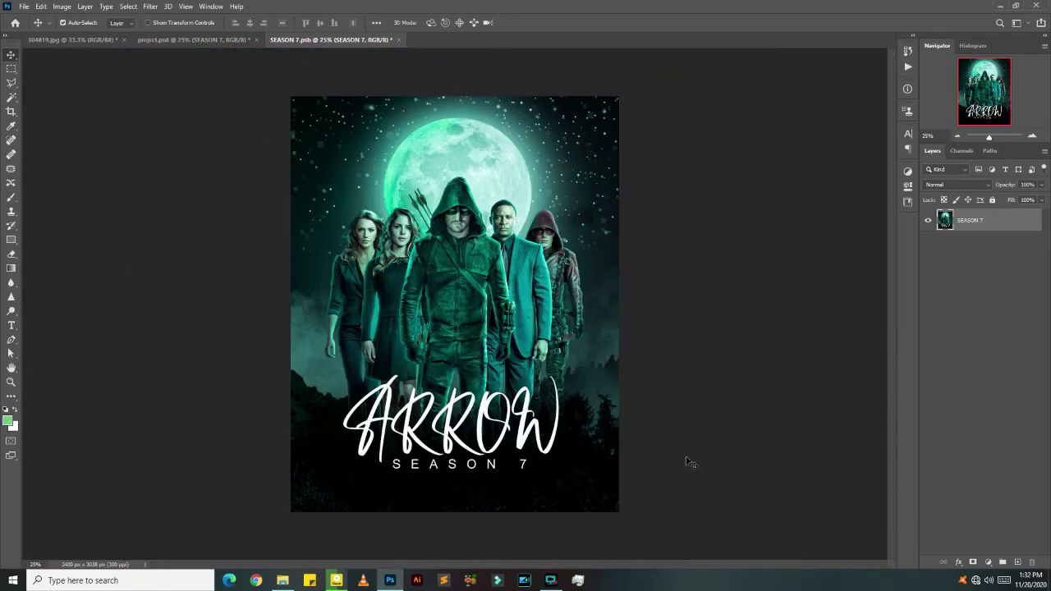
click(1032, 137)
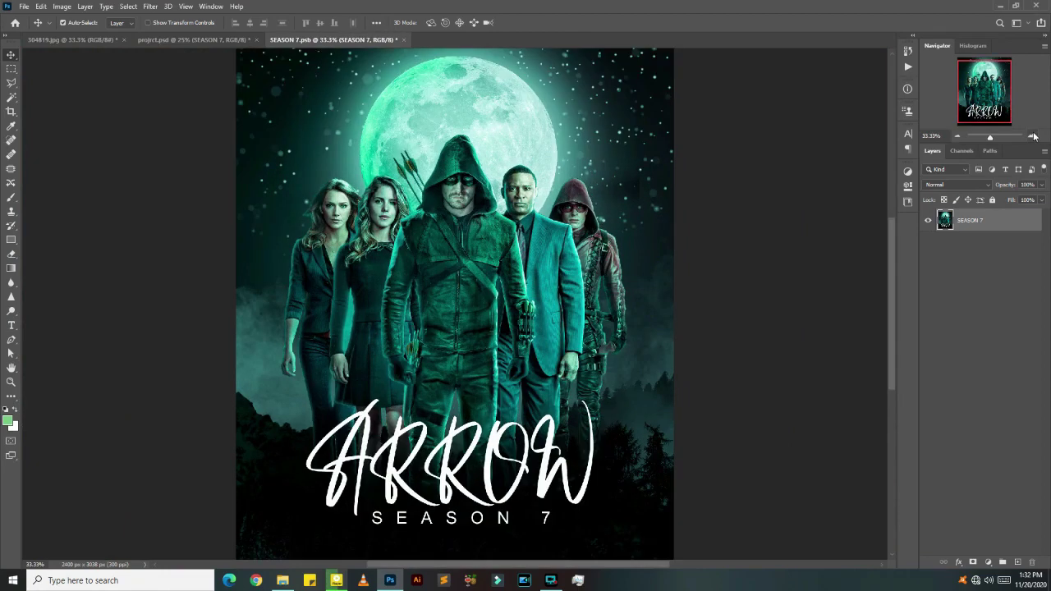
key(ctrl+0)
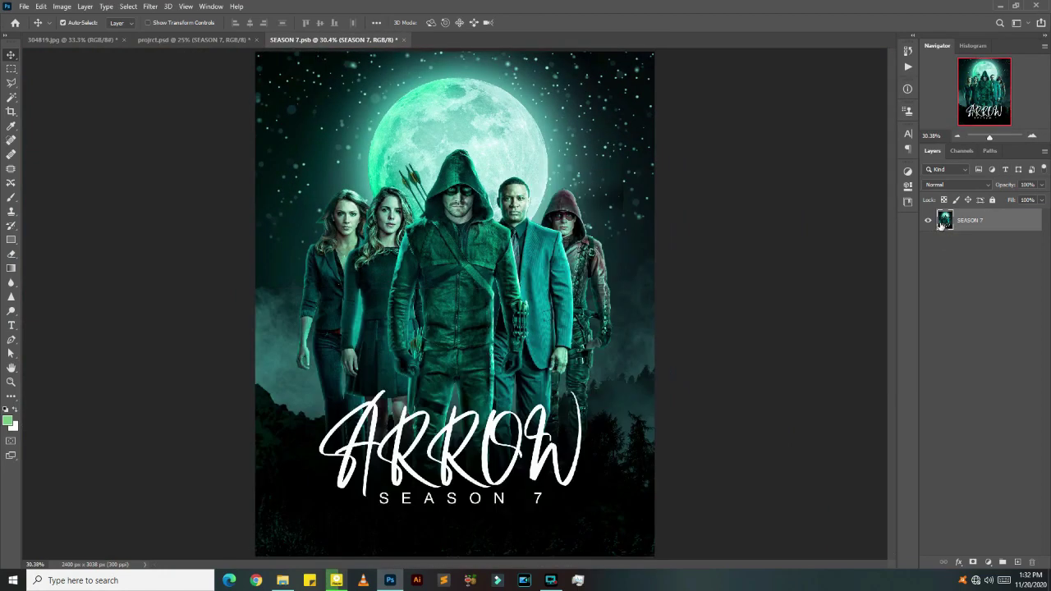